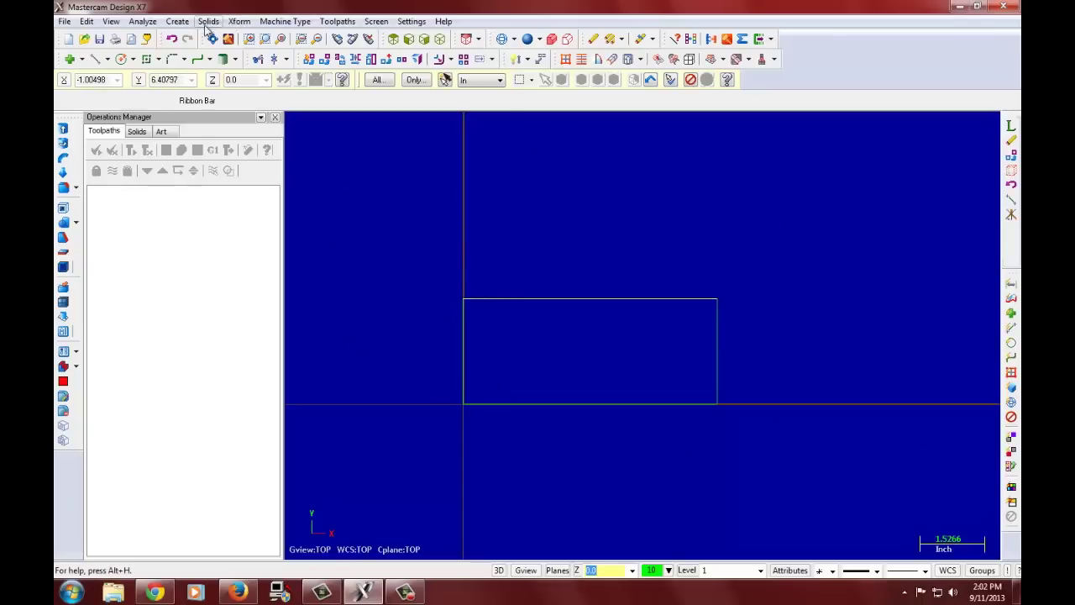
# Step: Start Create > Letters for 'The bear and the maiden far' with height 0.2 and spacing 0.04
pyautogui.click(178, 21)
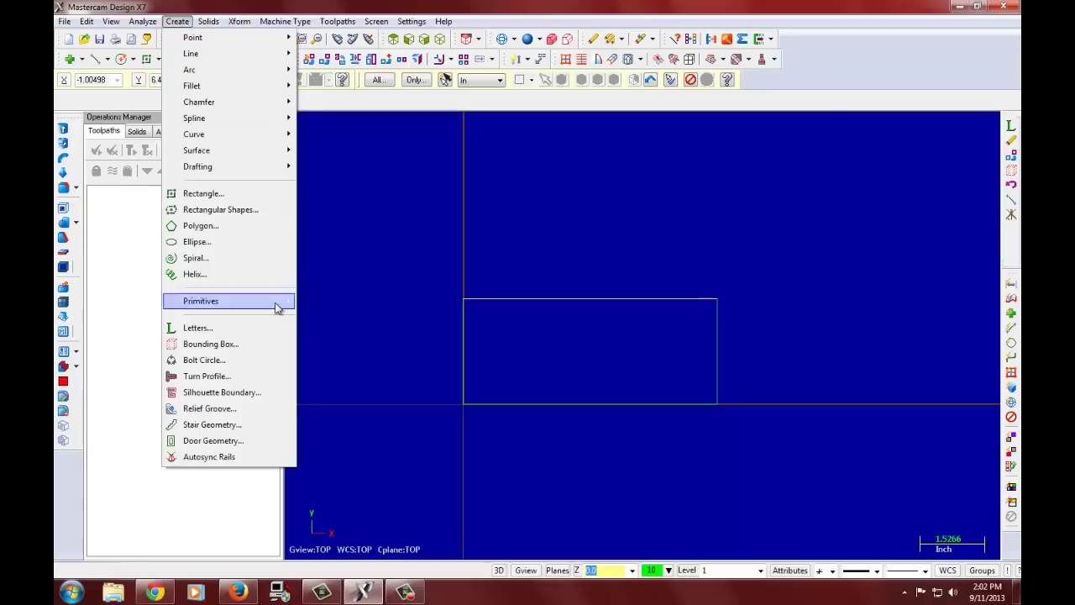
pyautogui.click(259, 329)
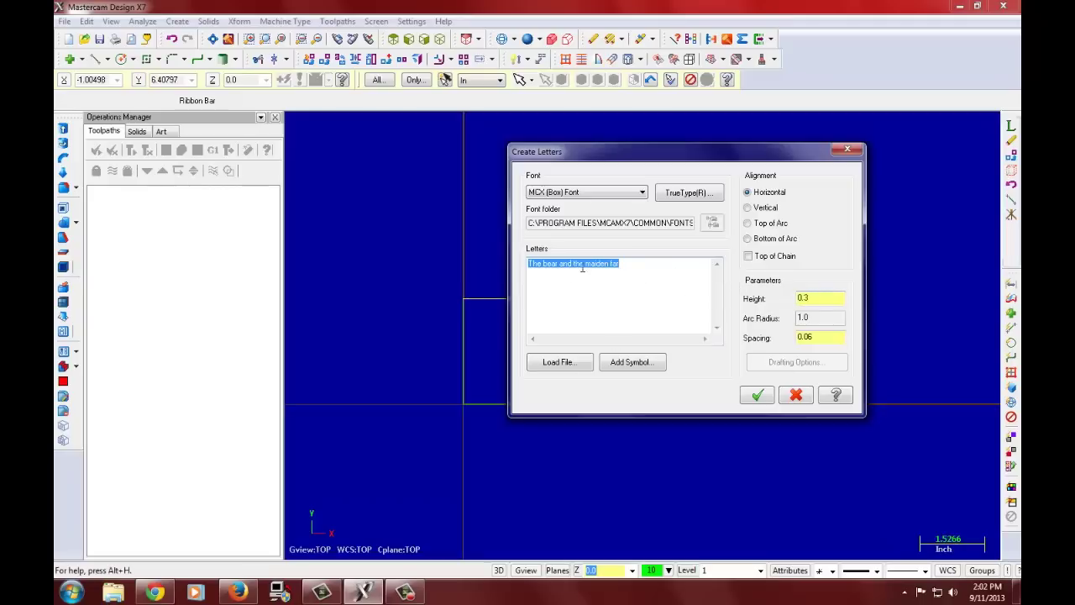
pyautogui.moveTo(677, 158); pyautogui.dragTo(624, 152)
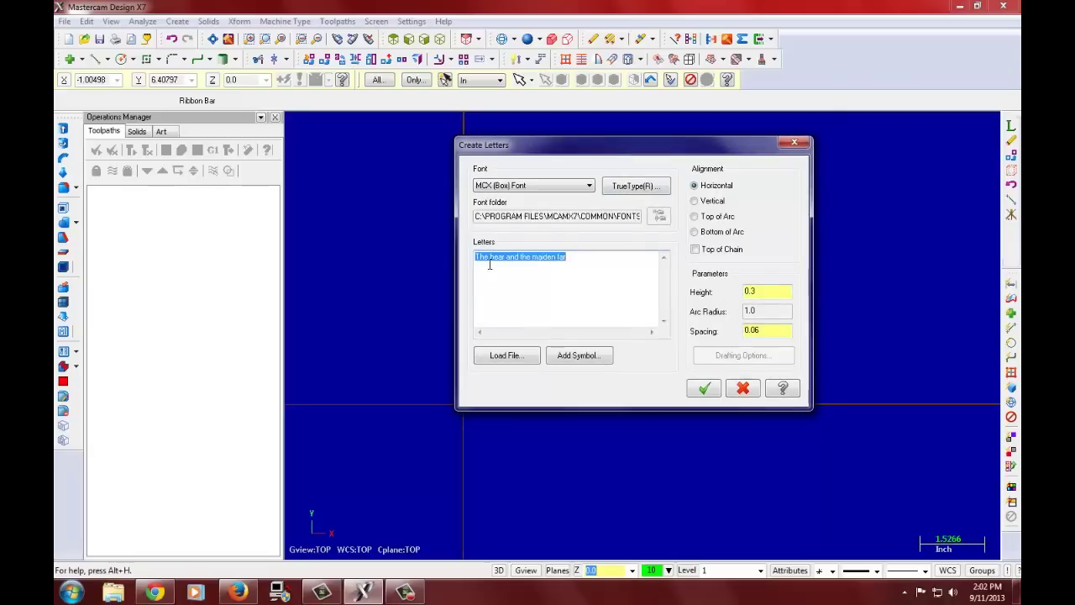
pyautogui.doubleClick(759, 293)
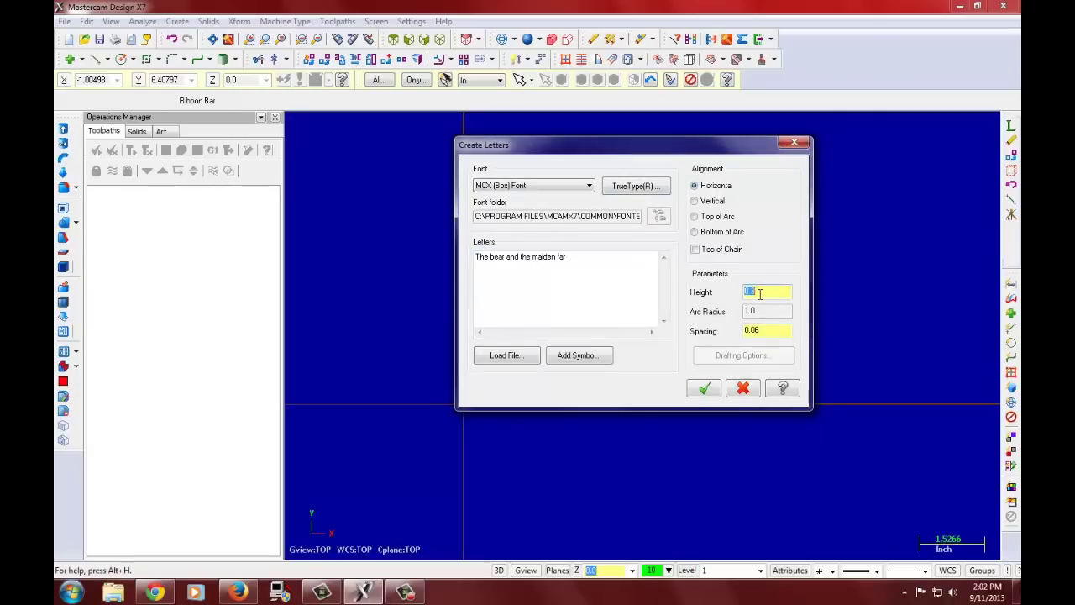
pyautogui.press('BackSpace')
pyautogui.write('.2')
pyautogui.click(783, 331)
pyautogui.press('BackSpace')
pyautogui.write('4')
pyautogui.click(702, 391)
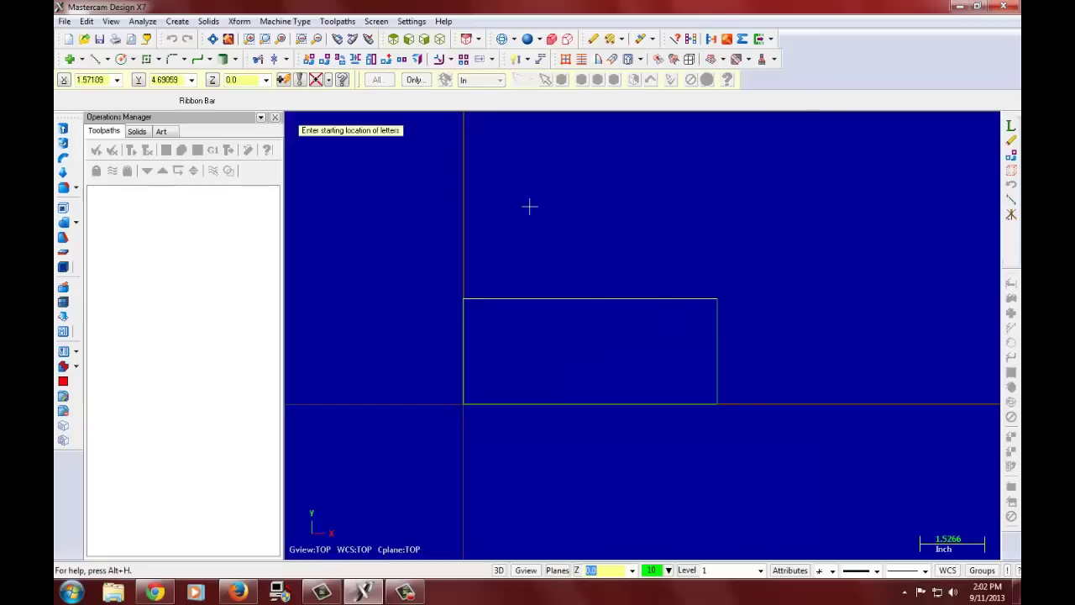
# Step: Place THE BEAR AND THE MAIDEN FAR above the rectangle and end the Letters function
pyautogui.click(545, 215)
pyautogui.scroll(-2, 694, 238)
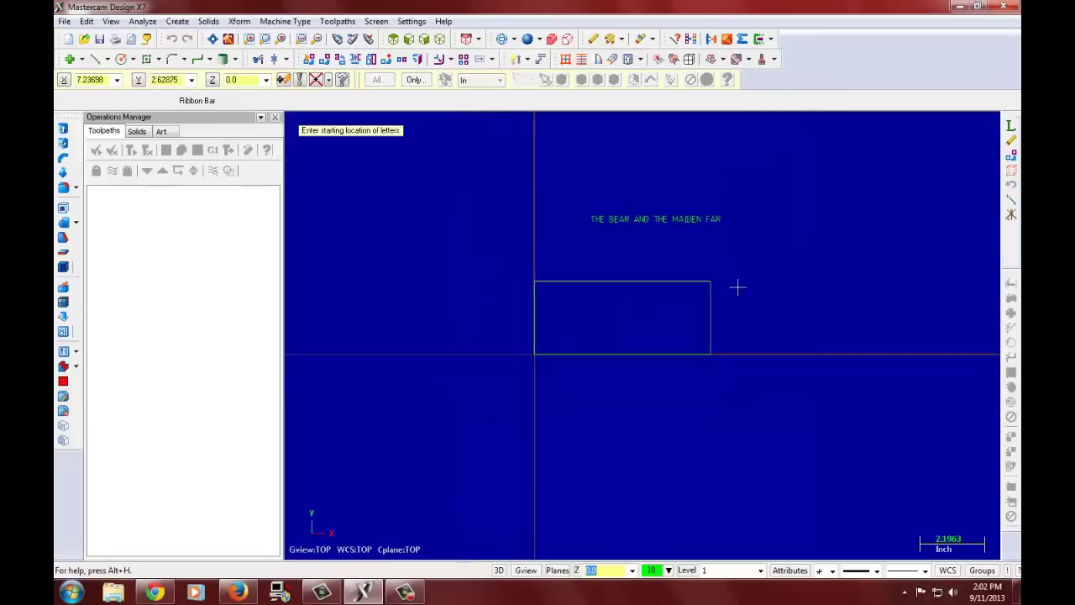
pyautogui.scroll(2, 517, 277)
pyautogui.scroll(1, 563, 242)
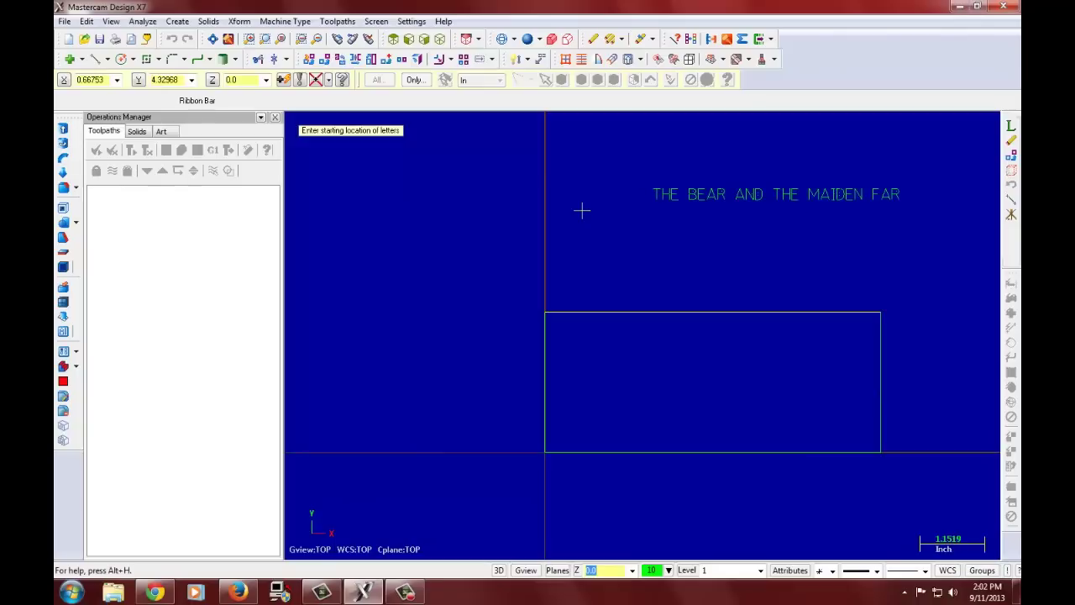
pyautogui.scroll(-2, 957, 252)
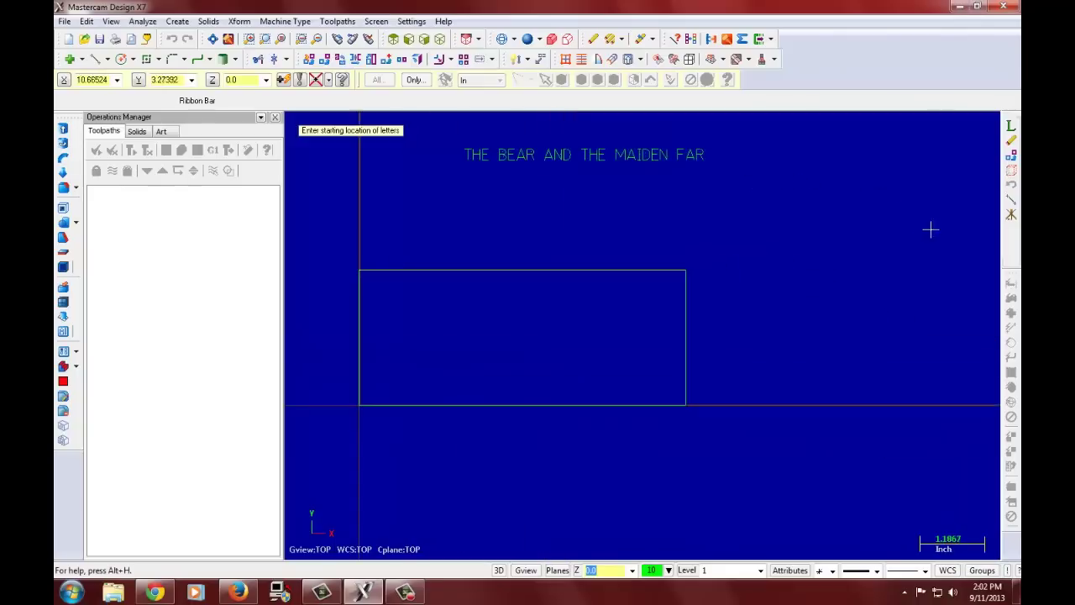
pyautogui.click(316, 79)
pyautogui.click(178, 22)
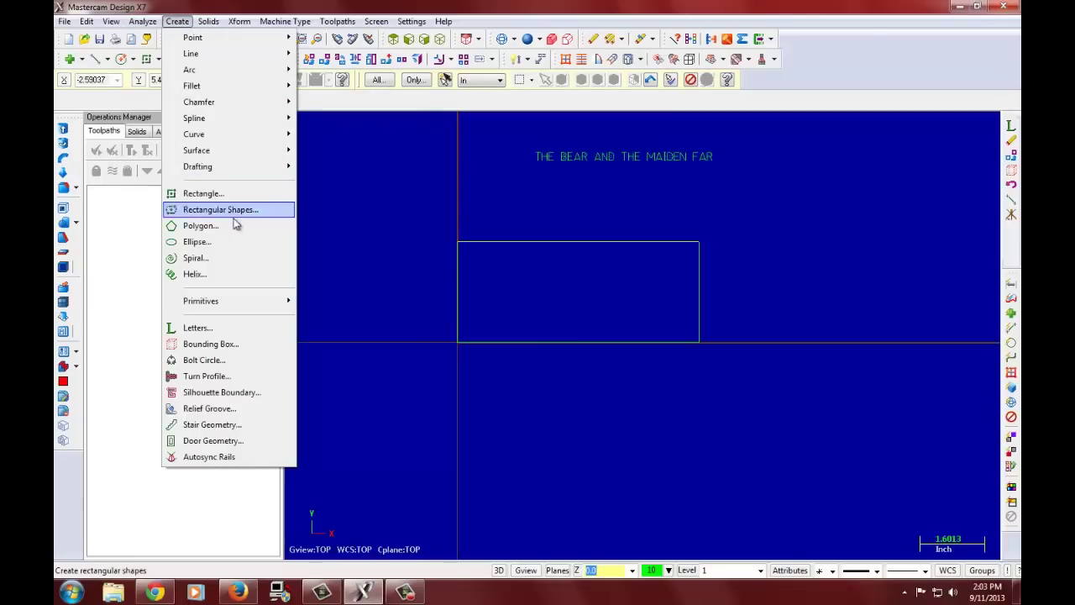
# Step: Window-select the lettering for a bounding box and create its centre point
pyautogui.click(249, 345)
pyautogui.scroll(-3, 820, 194)
pyautogui.scroll(2, 694, 182)
pyautogui.scroll(-5, 710, 209)
pyautogui.scroll(-2, 710, 217)
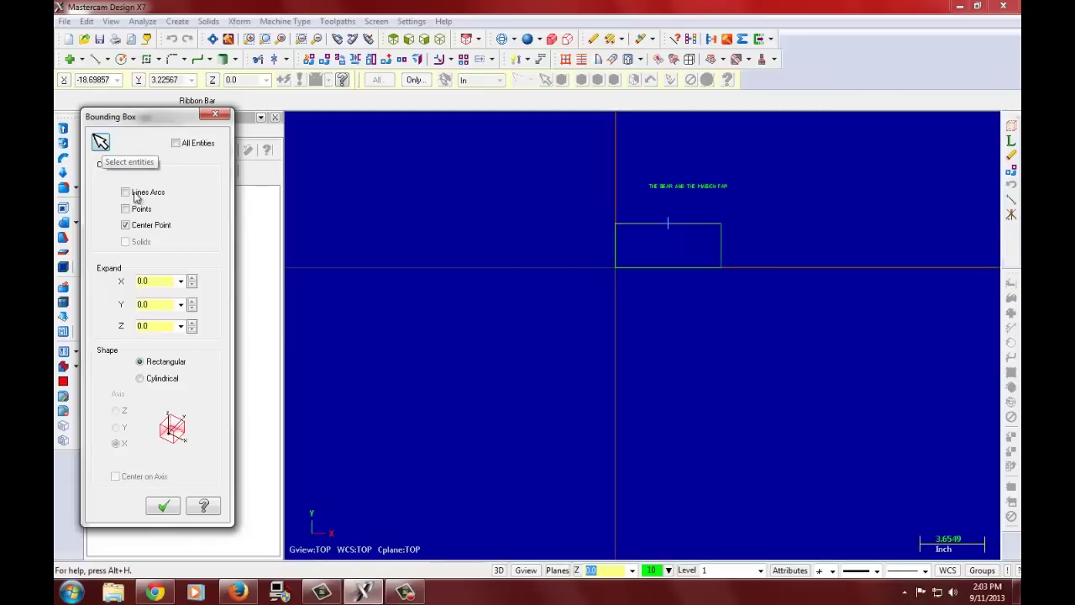
pyautogui.click(100, 142)
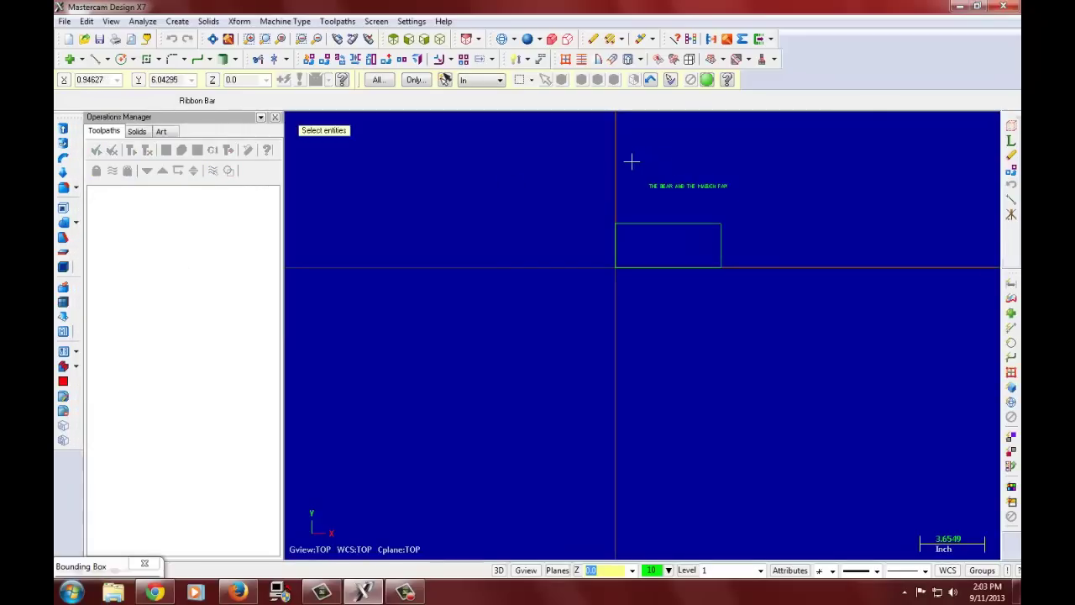
pyautogui.moveTo(631, 160); pyautogui.dragTo(744, 196)
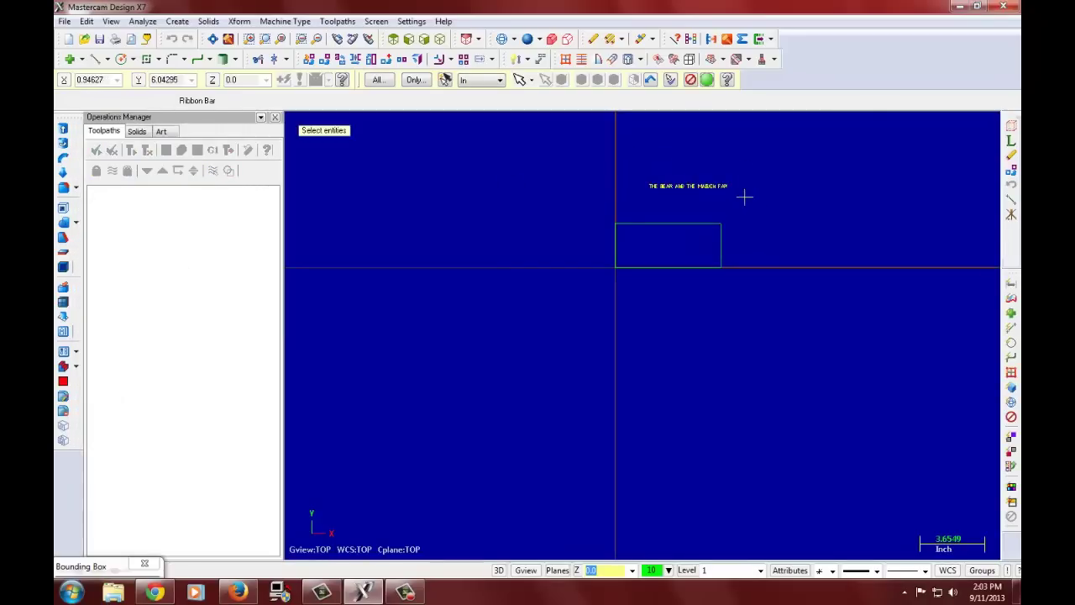
pyautogui.press('Return')
pyautogui.scroll(5, 688, 183)
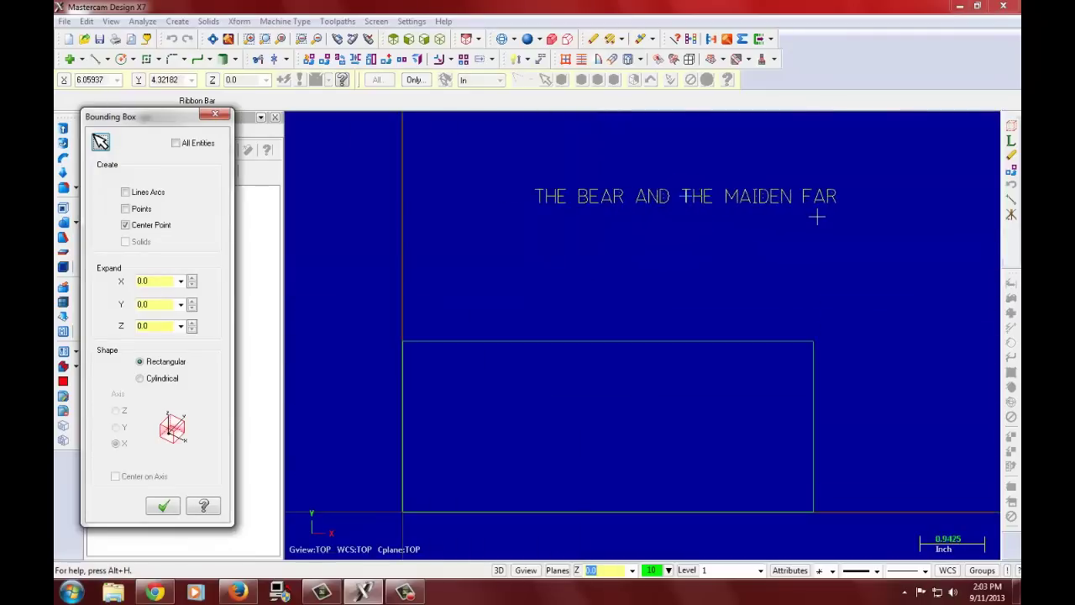
pyautogui.scroll(3, 816, 217)
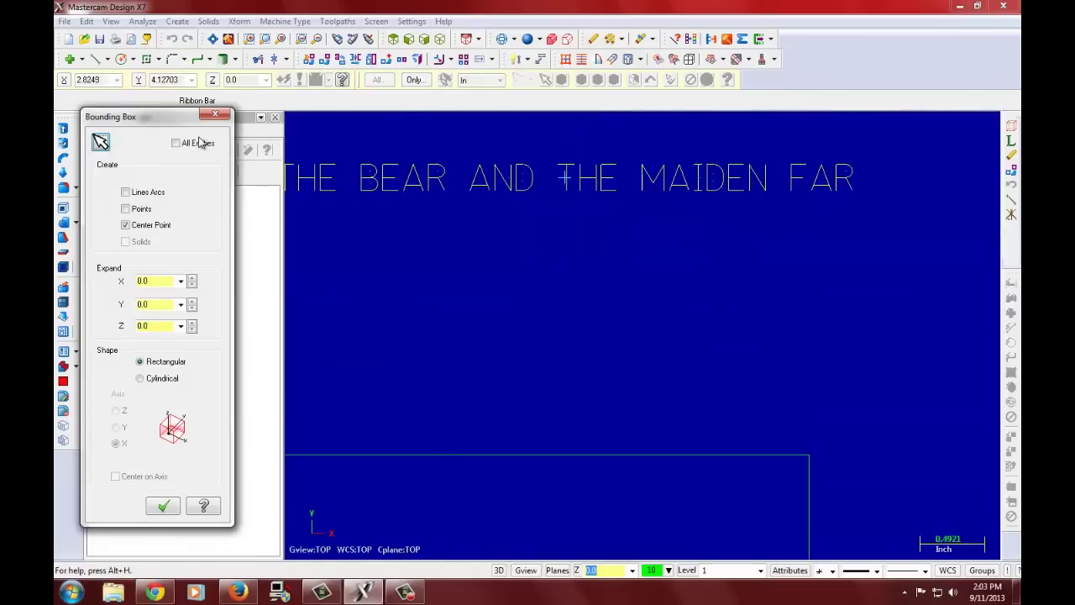
pyautogui.click(163, 508)
pyautogui.scroll(-5, 574, 260)
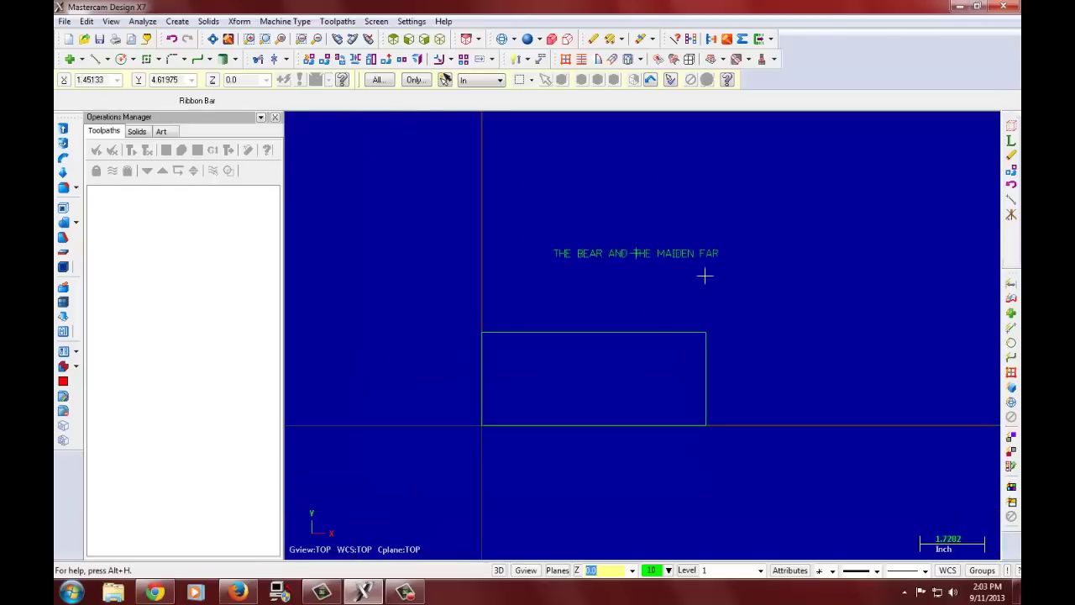
# Step: Start Xform Translate and window-select the lettering to move
pyautogui.click(138, 22)
pyautogui.click(137, 23)
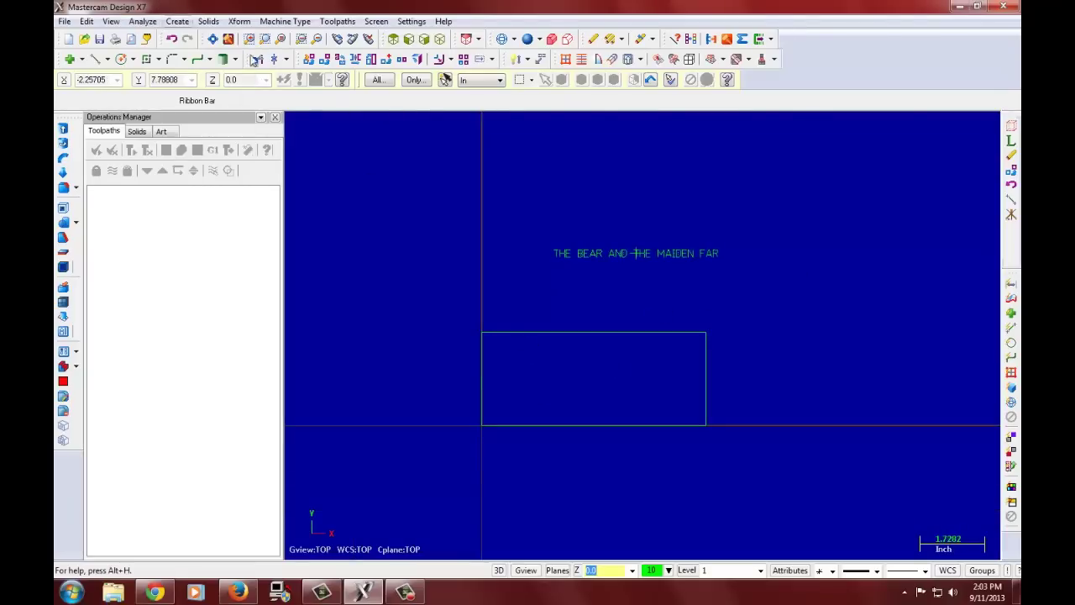
pyautogui.click(181, 23)
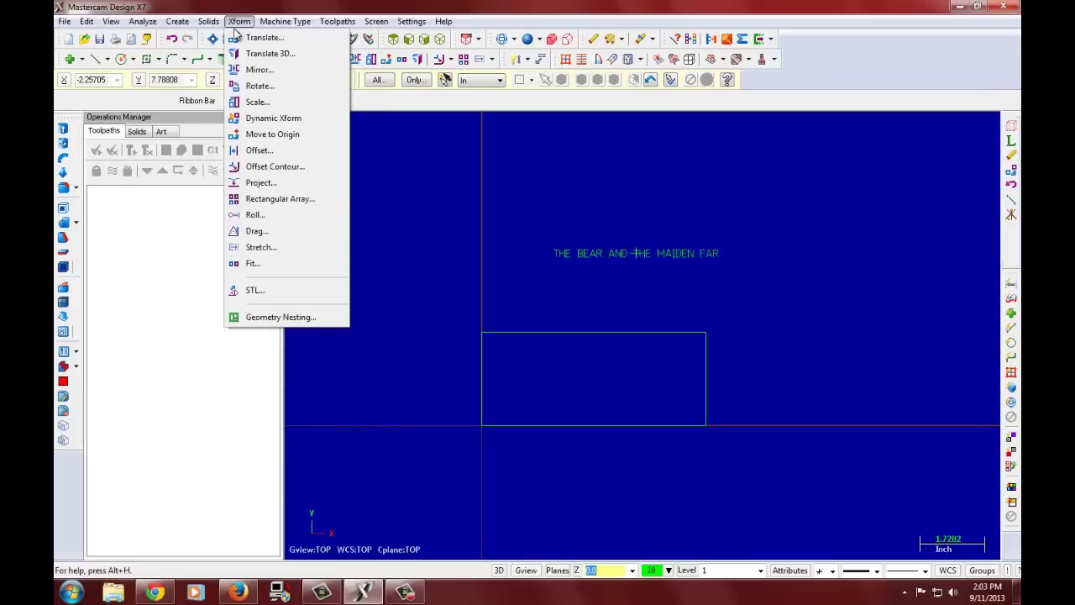
pyautogui.click(248, 36)
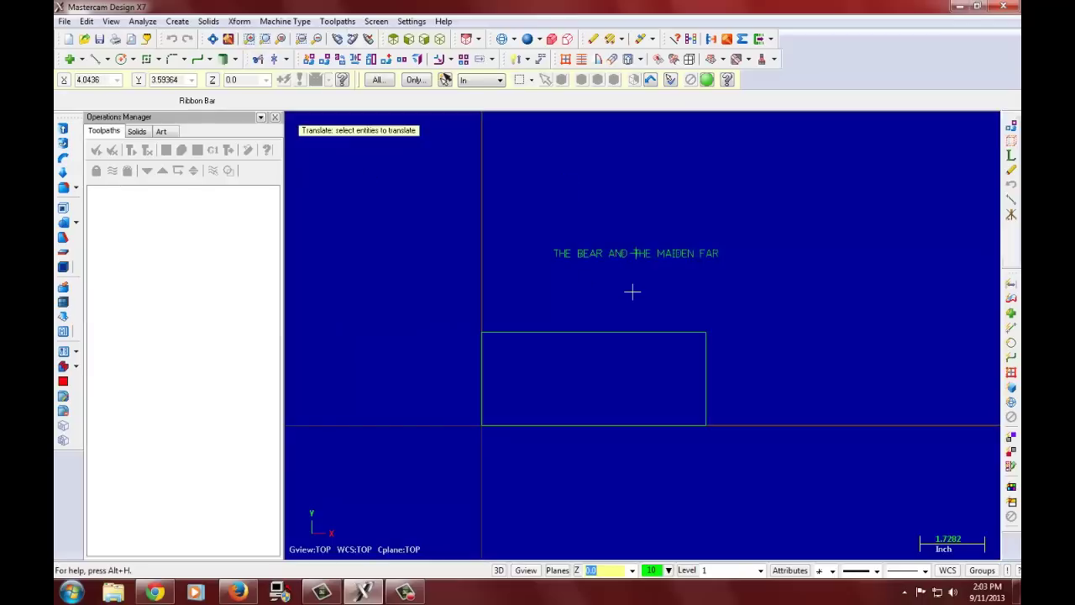
pyautogui.scroll(2, 631, 292)
pyautogui.scroll(1, 631, 291)
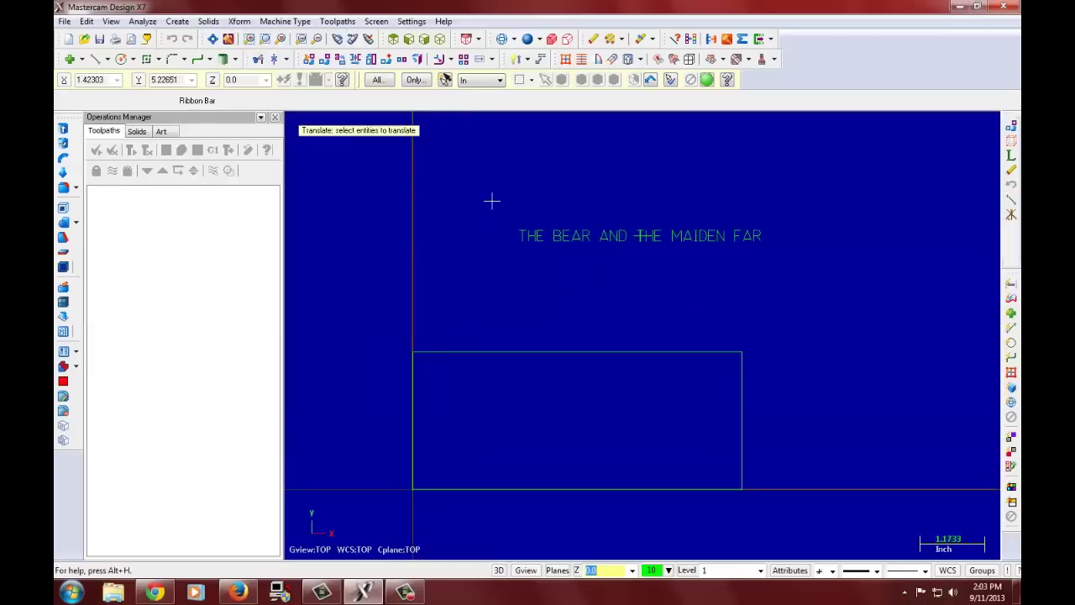
pyautogui.moveTo(489, 203); pyautogui.dragTo(792, 273)
pyautogui.press('Return')
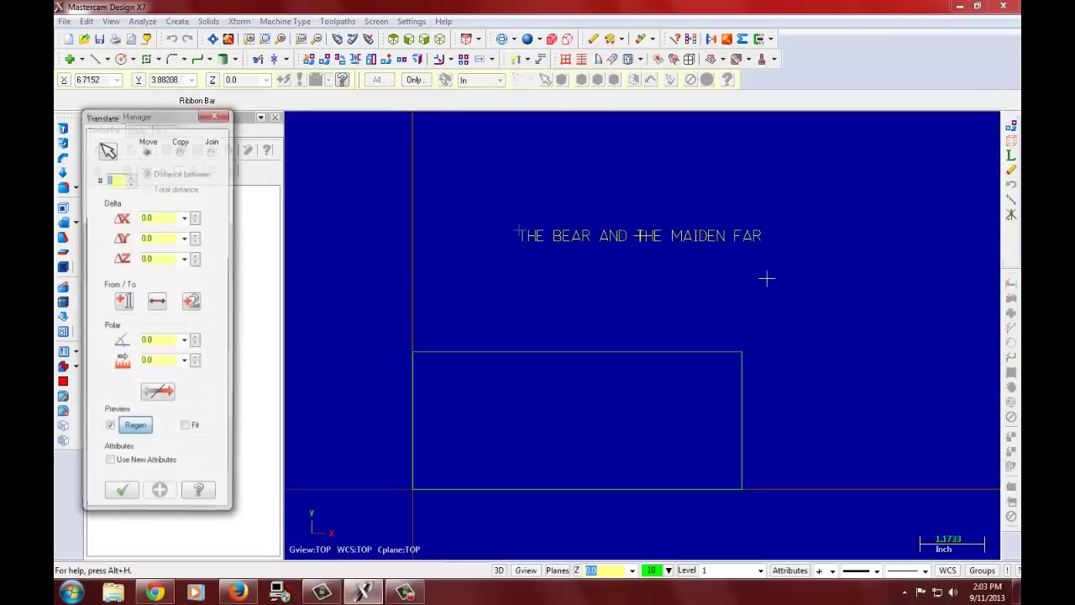
# Step: Use the text's bounding-box centre point as the move's base point
pyautogui.click(122, 302)
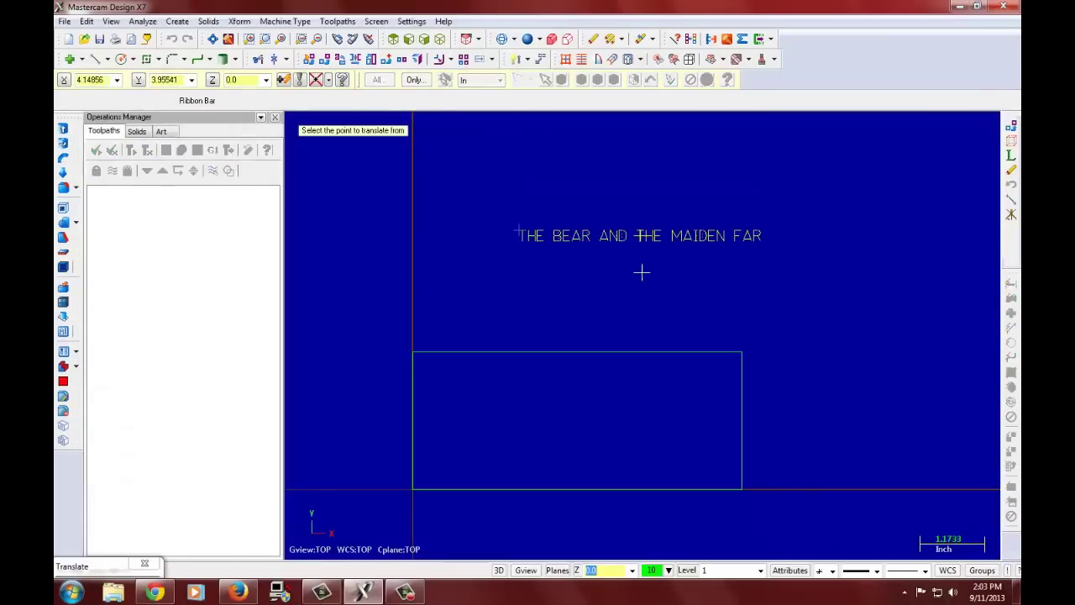
pyautogui.scroll(2, 508, 187)
pyautogui.scroll(2, 832, 306)
pyautogui.scroll(1, 832, 306)
pyautogui.scroll(1, 532, 163)
pyautogui.scroll(1, 554, 190)
pyautogui.scroll(2, 585, 230)
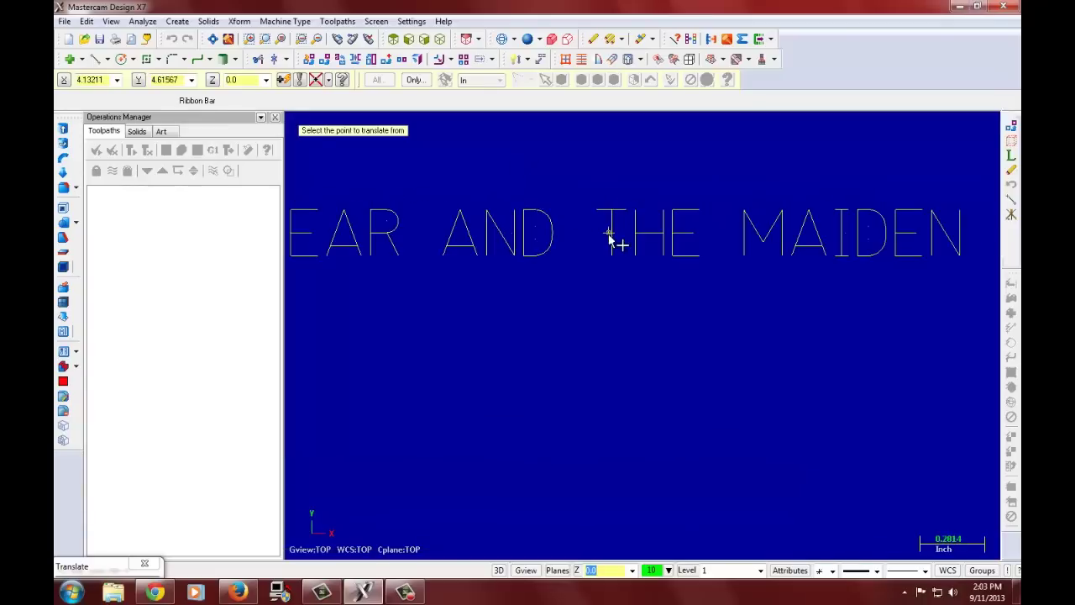
pyautogui.click(610, 238)
pyautogui.scroll(-5, 756, 260)
pyautogui.scroll(-6, 758, 268)
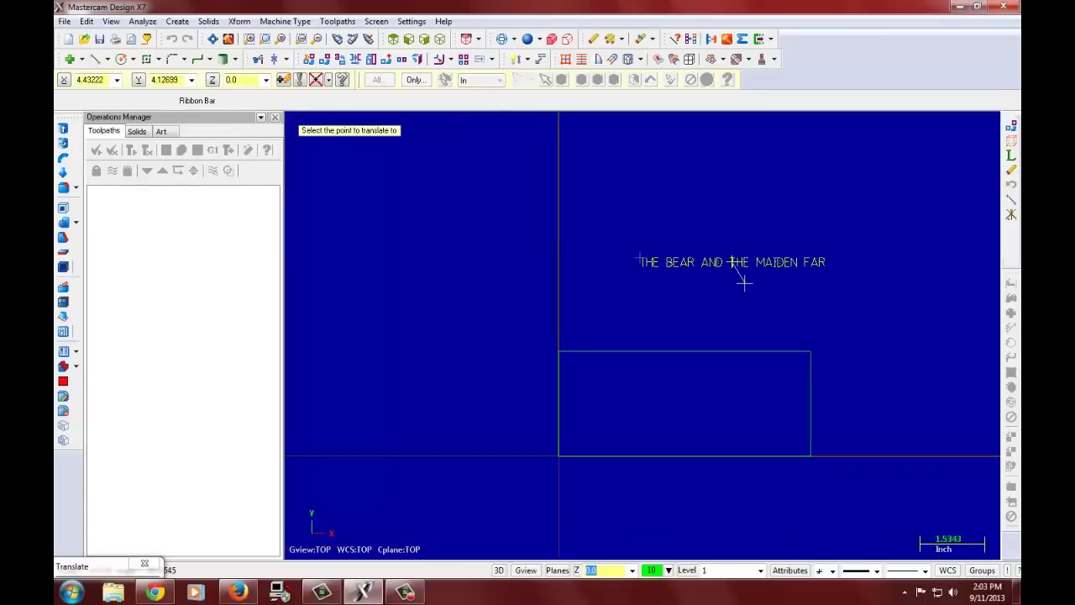
# Step: Send the text to X 3, Y 1.25 inside the rectangle
pyautogui.click(102, 80)
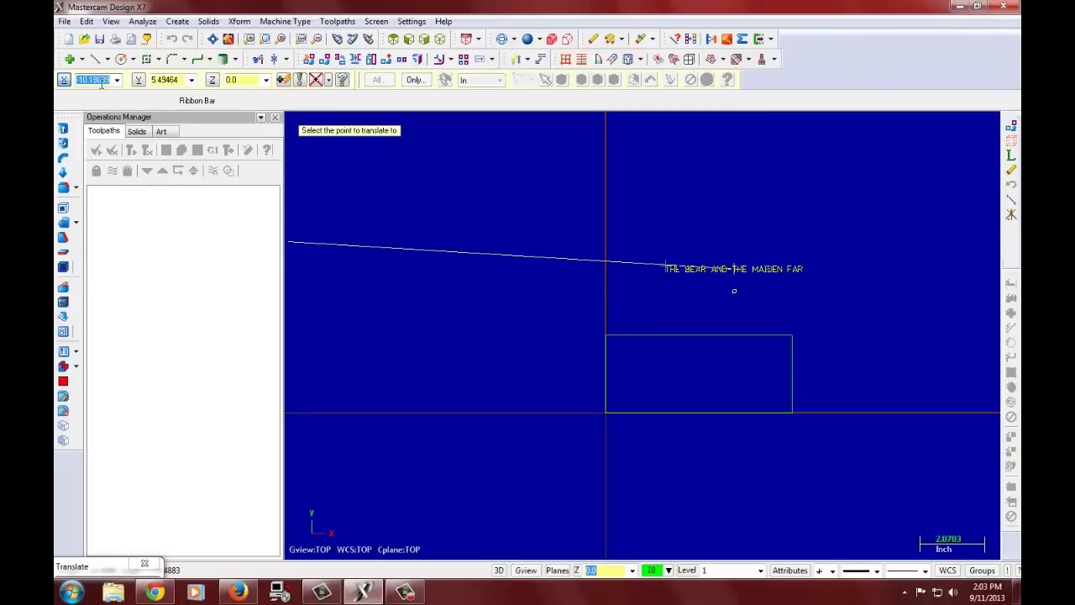
pyautogui.write('3')
pyautogui.click(172, 80)
pyautogui.write('1.25')
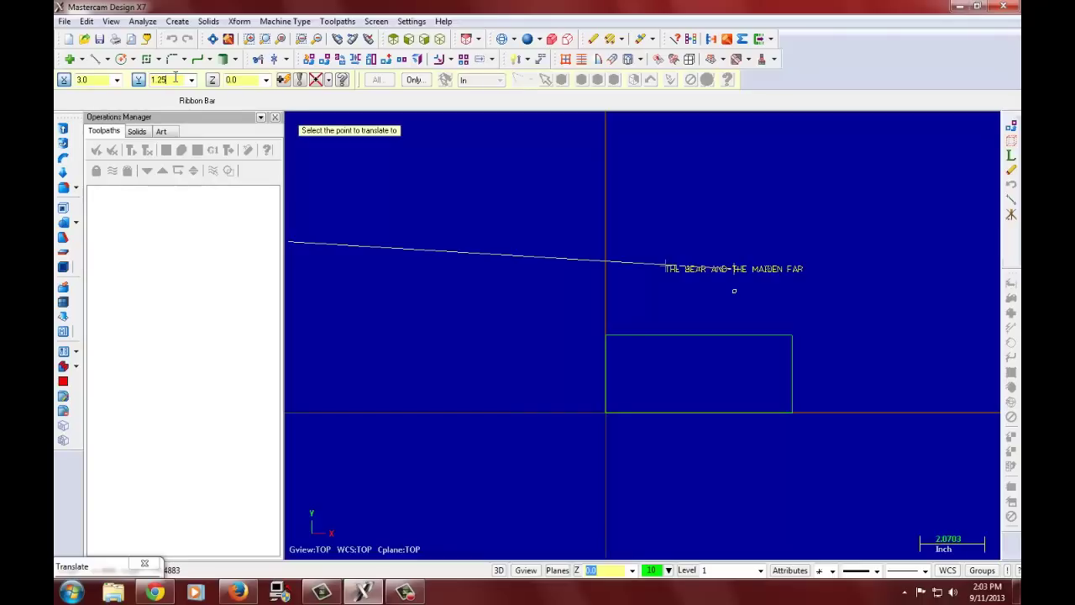
pyautogui.press('Tab')
pyautogui.press('Return')
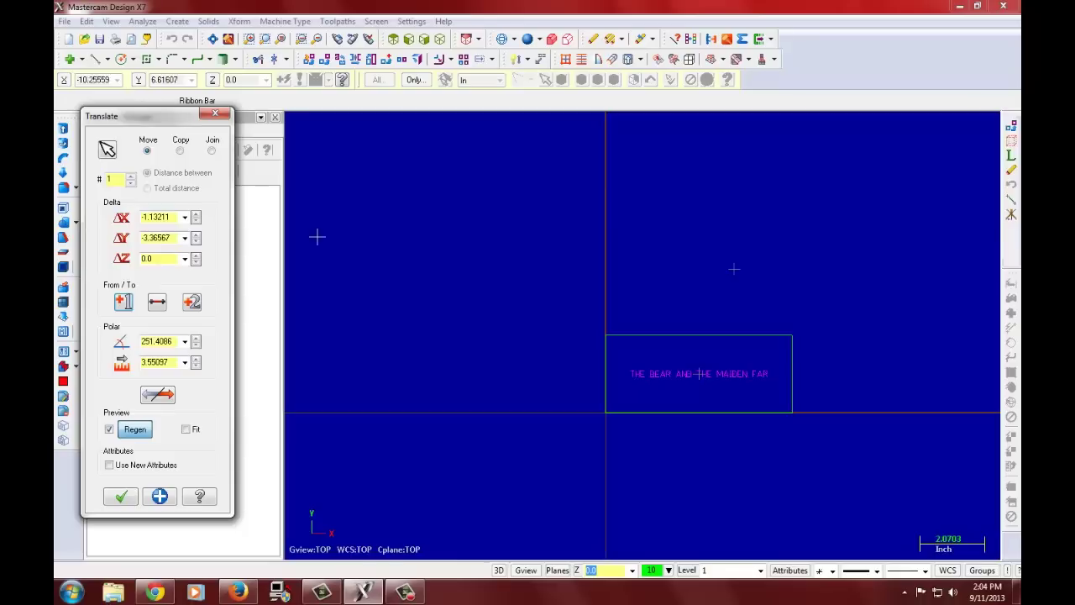
pyautogui.scroll(1, 367, 266)
# Step: Confirm the text translation, then load ARCTEST.MCX-7 from drive E
pyautogui.click(122, 497)
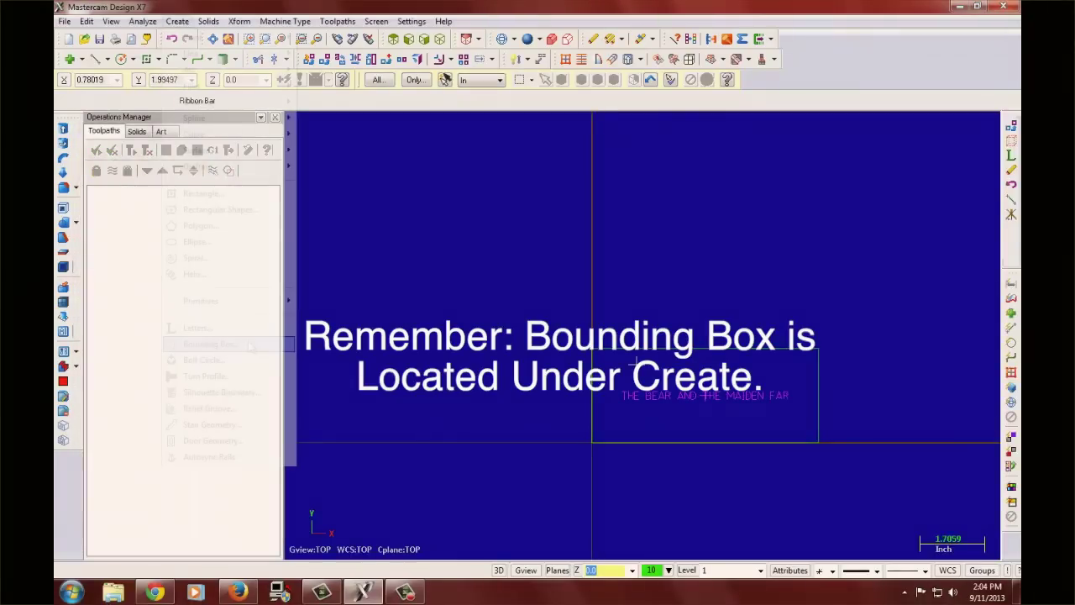
pyautogui.click(177, 21)
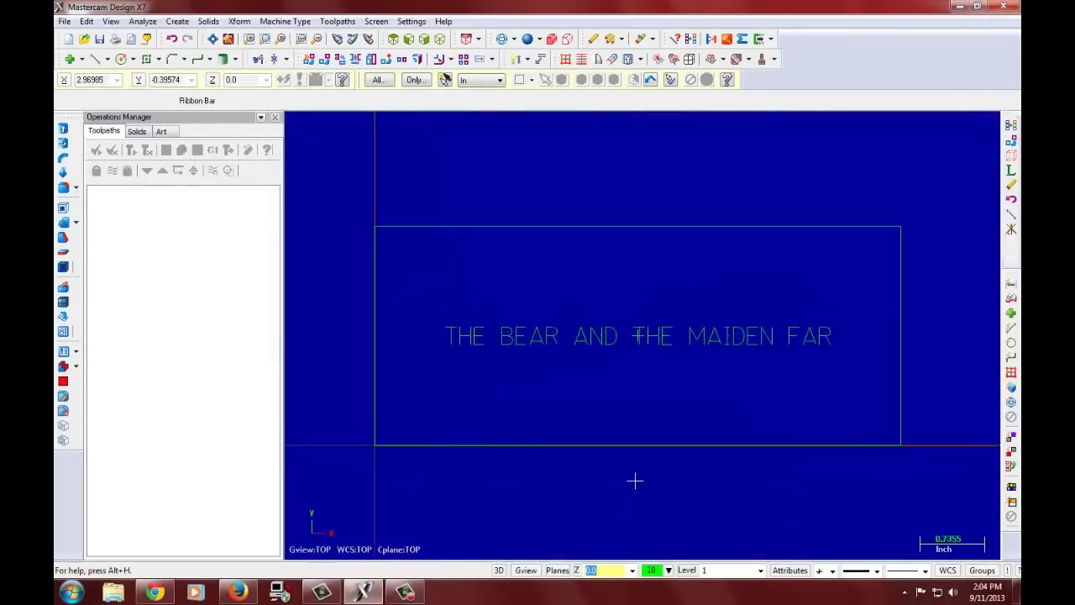
pyautogui.scroll(2, 576, 442)
pyautogui.scroll(-2, 567, 416)
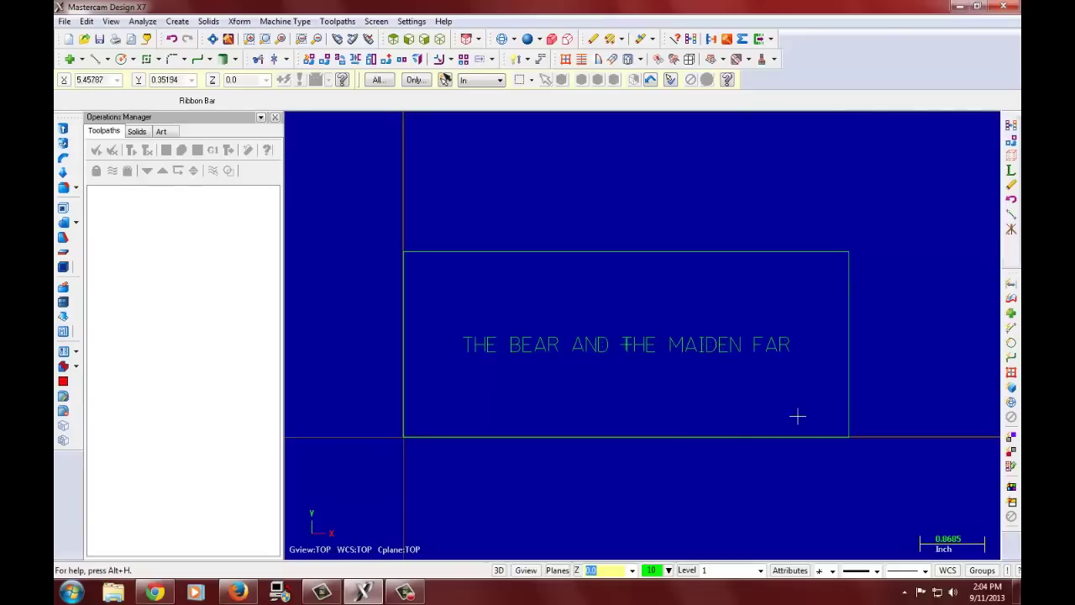
pyautogui.scroll(1, 809, 439)
pyautogui.scroll(-1, 808, 439)
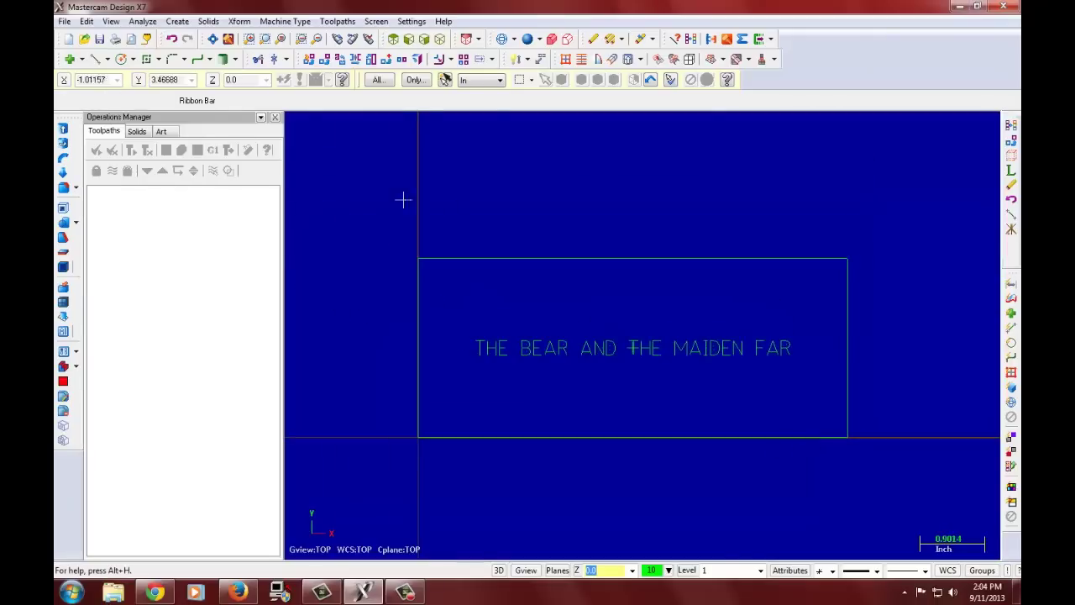
pyautogui.scroll(1, 454, 200)
pyautogui.scroll(-1, 458, 203)
pyautogui.scroll(1, 839, 392)
pyautogui.scroll(-1, 890, 417)
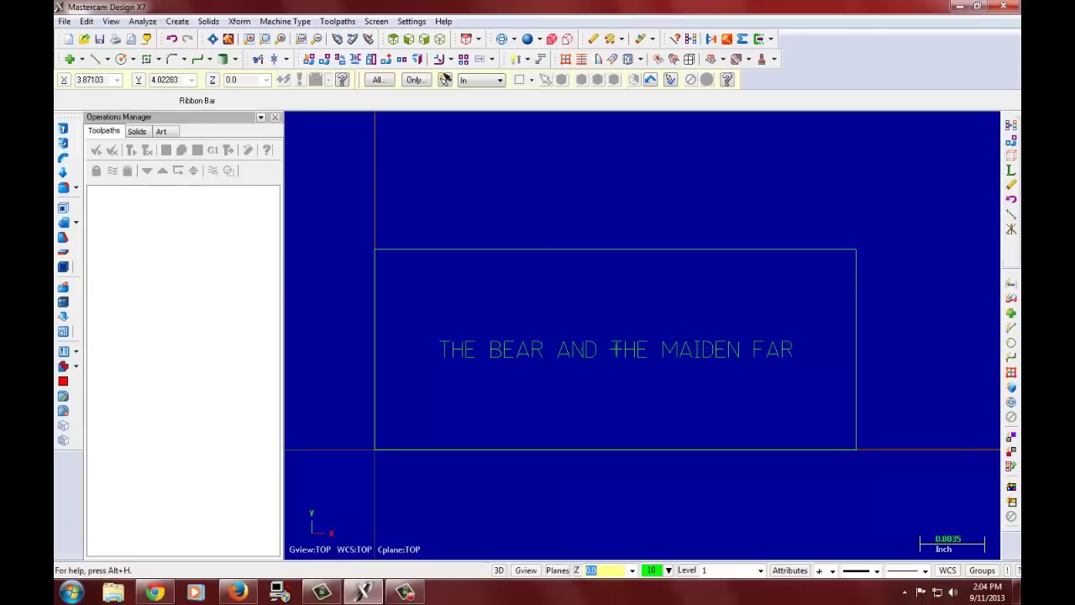
pyautogui.click(66, 21)
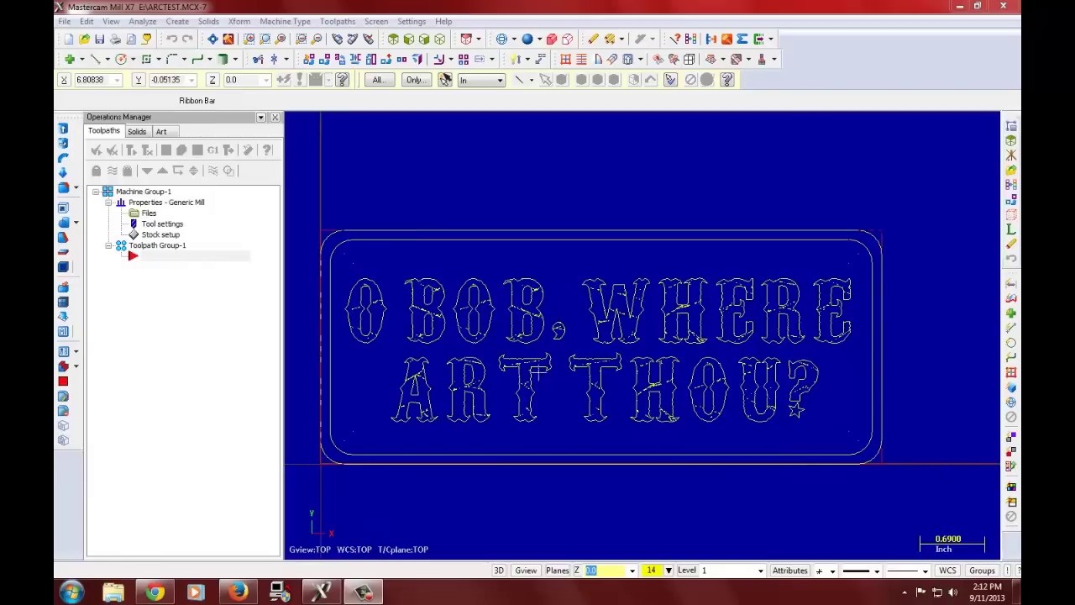
# Step: Create a Contour toolpath named ARCTEST, window-chaining all lettering with a start point near the O
pyautogui.click(340, 22)
pyautogui.click(341, 22)
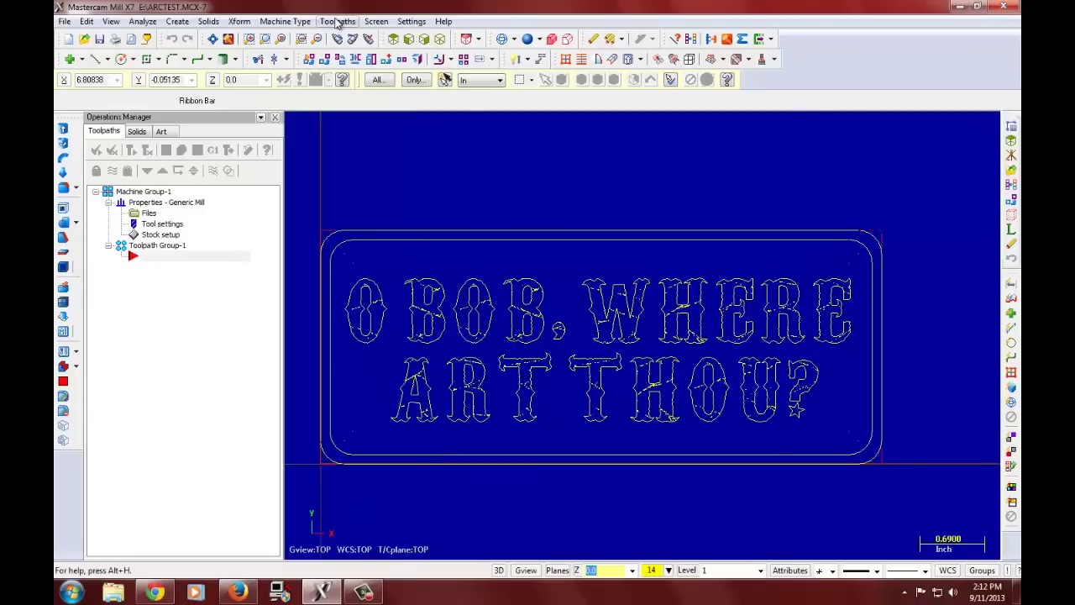
pyautogui.click(337, 22)
pyautogui.click(364, 40)
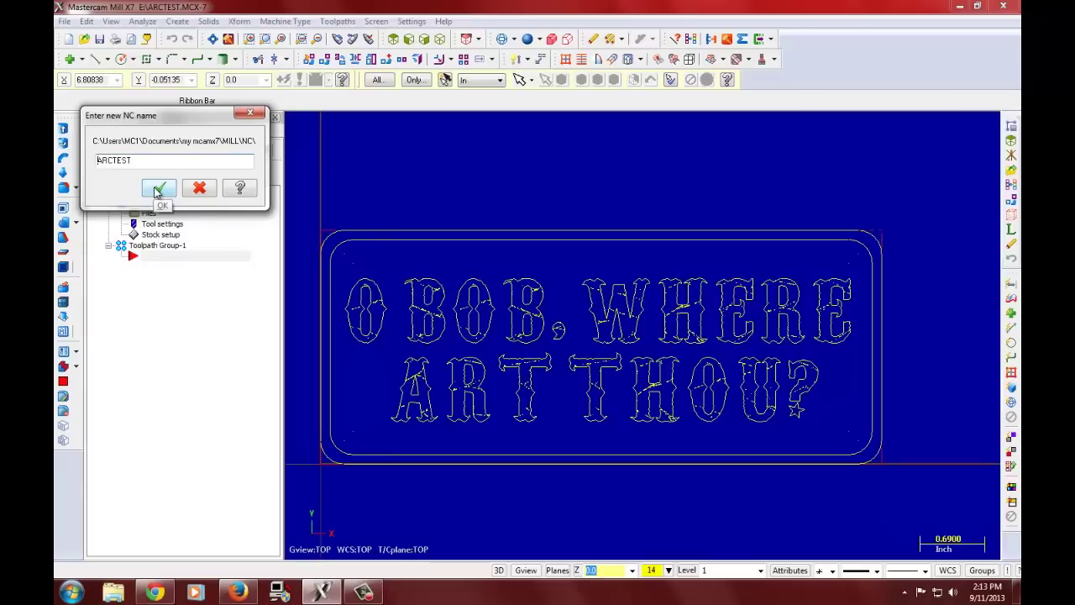
pyautogui.click(157, 190)
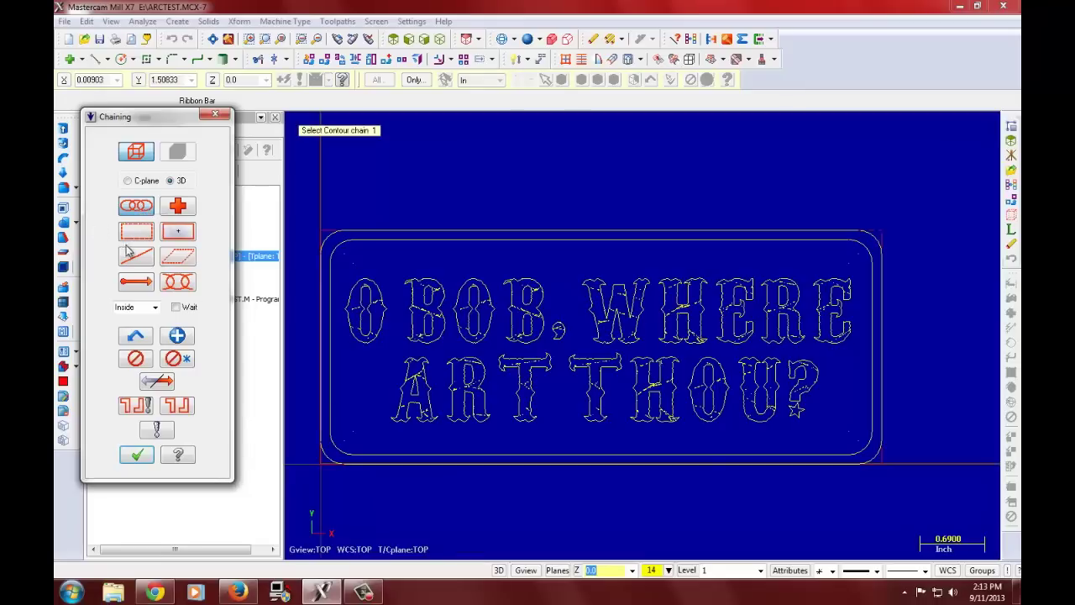
pyautogui.click(136, 233)
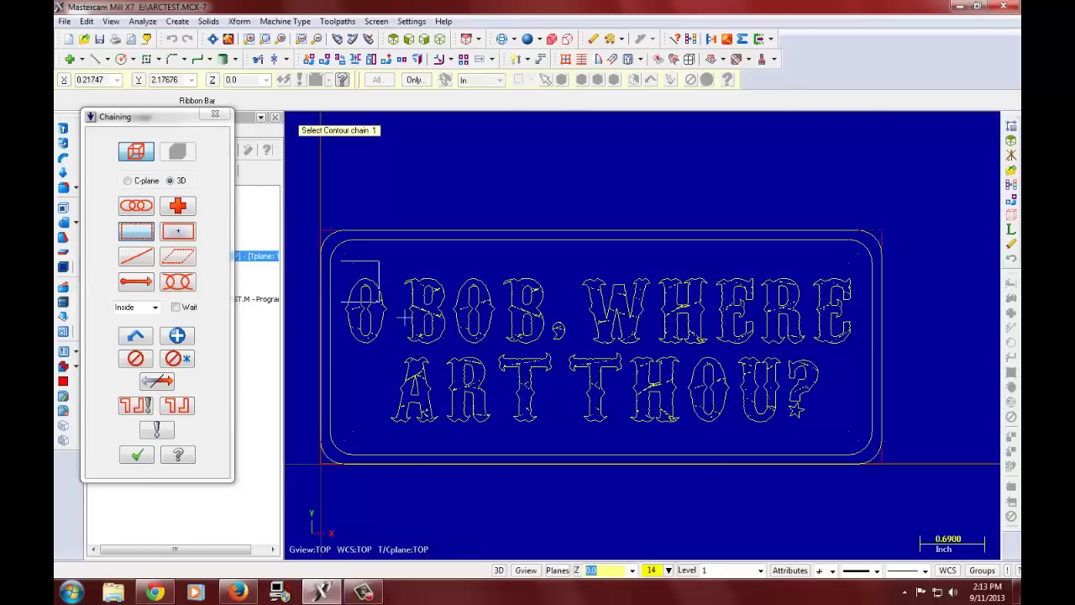
pyautogui.moveTo(465, 342)
pyautogui.mouseDown()
pyautogui.moveTo(751, 427)
pyautogui.moveTo(865, 443)
pyautogui.moveTo(853, 439)
pyautogui.mouseUp()
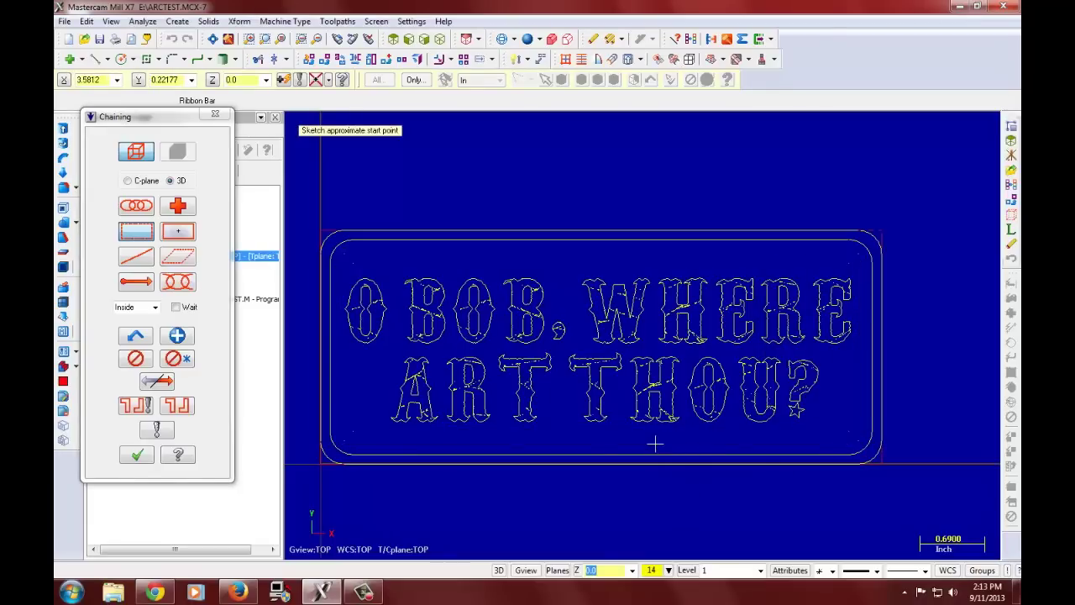
pyautogui.click(356, 282)
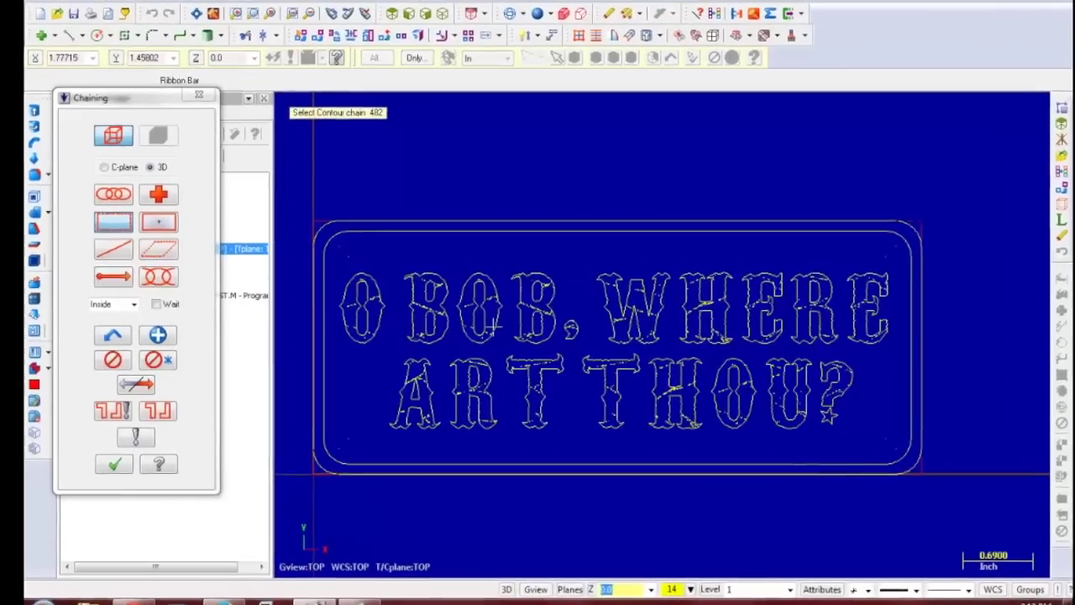
pyautogui.click(105, 470)
# Step: Choose the 230 1/16 FLAT ENDMILL from the tool library for the contour
pyautogui.click(74, 108)
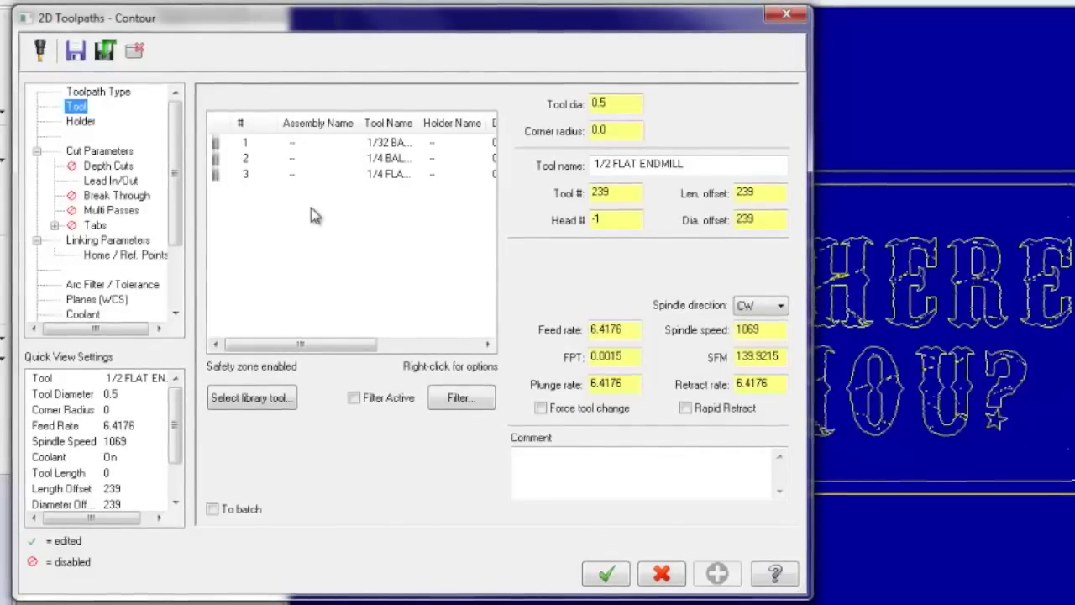
pyautogui.click(280, 399)
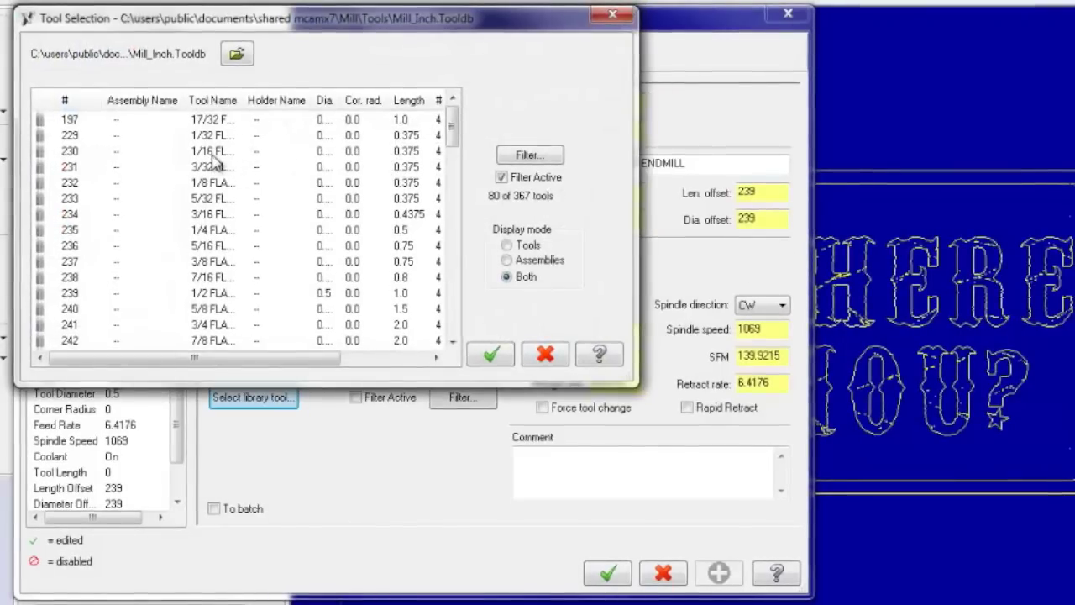
pyautogui.moveTo(242, 101); pyautogui.dragTo(323, 102)
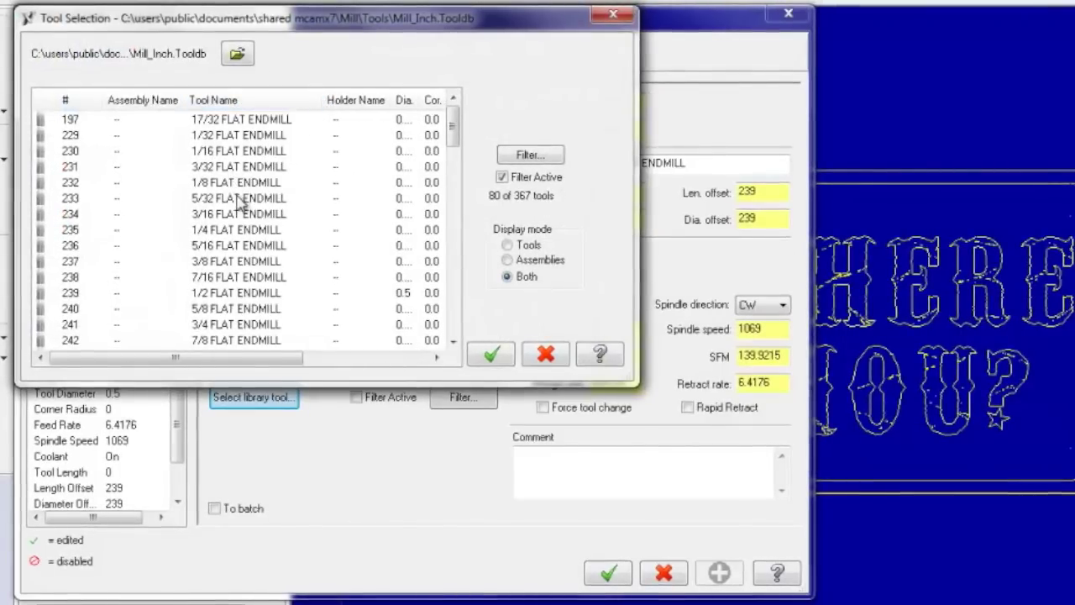
pyautogui.click(247, 151)
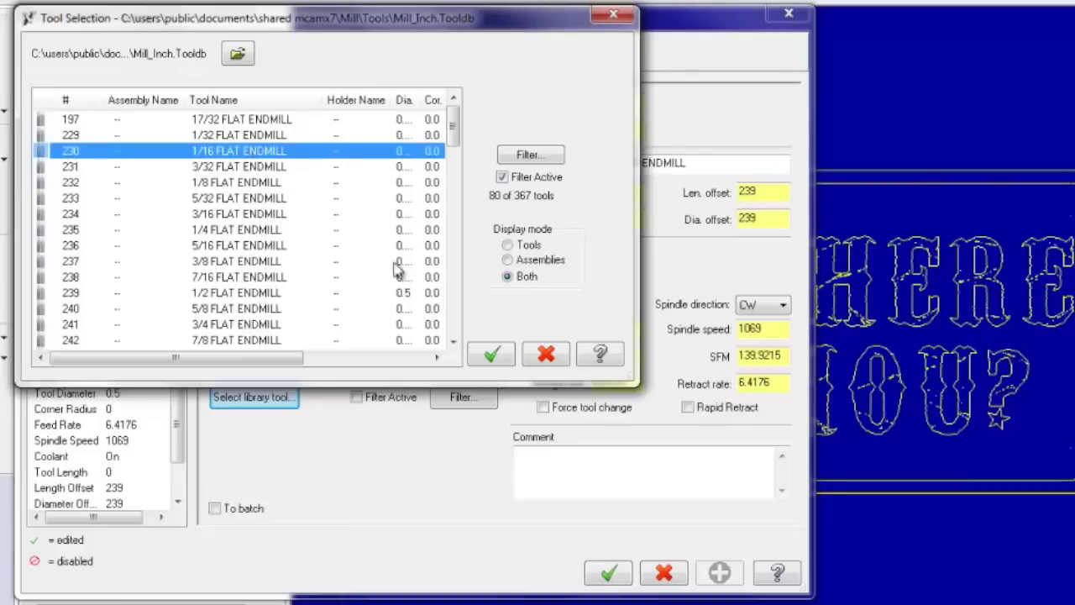
pyautogui.click(495, 354)
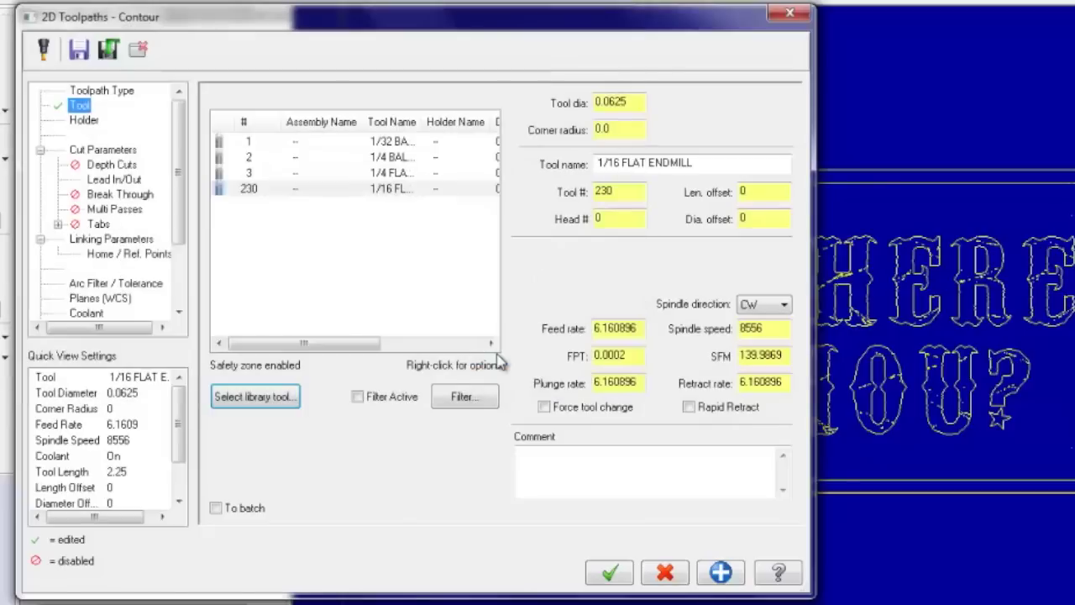
# Step: Set the endmill's tool number to 1 and its feed rate to 15.0
pyautogui.click(267, 190)
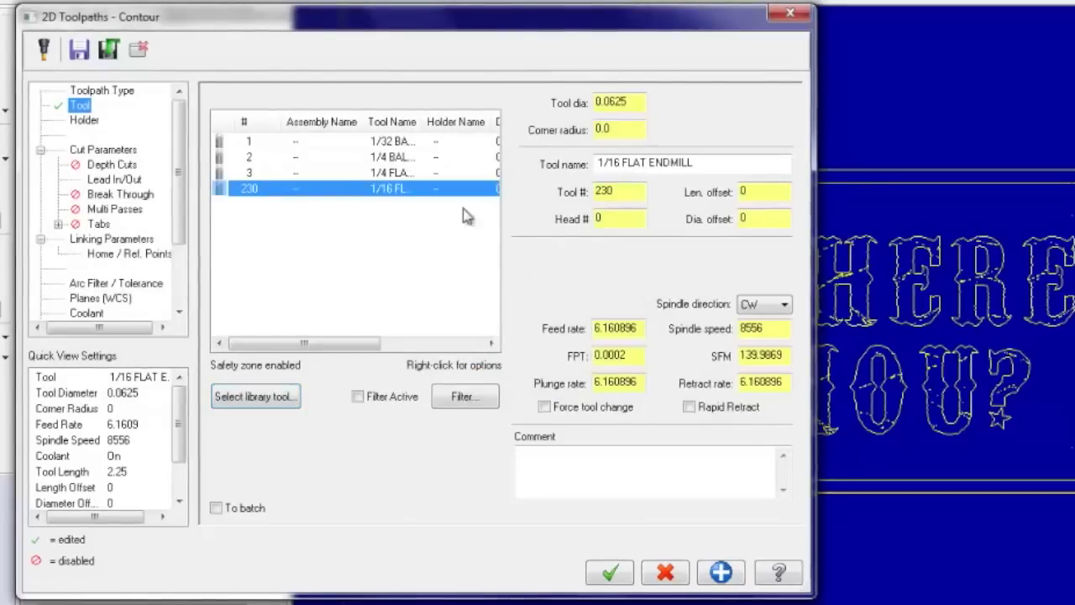
pyautogui.doubleClick(618, 189)
pyautogui.write('1')
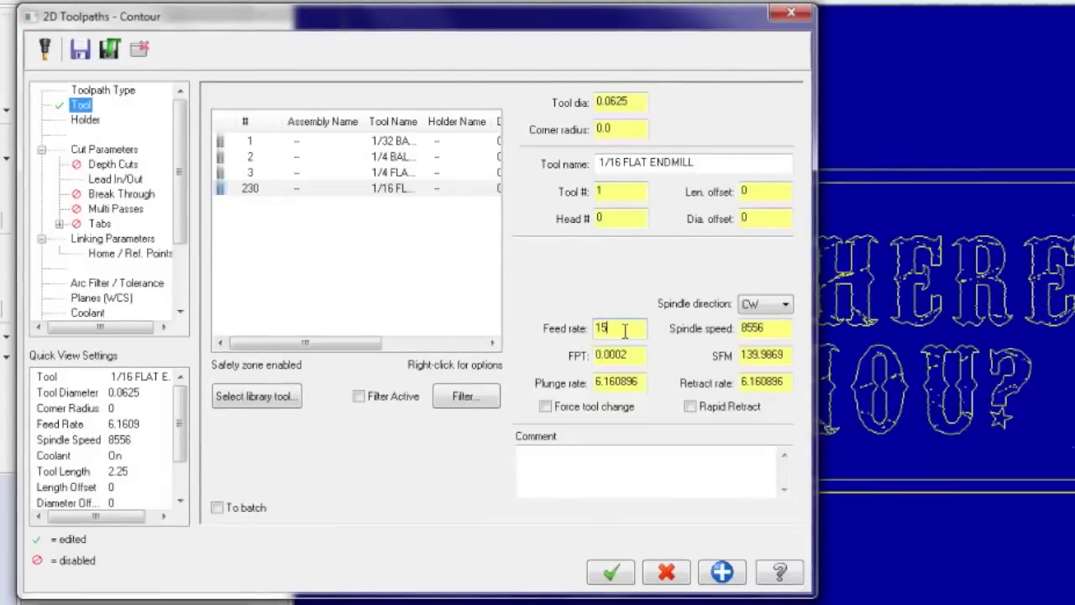
pyautogui.click(603, 386)
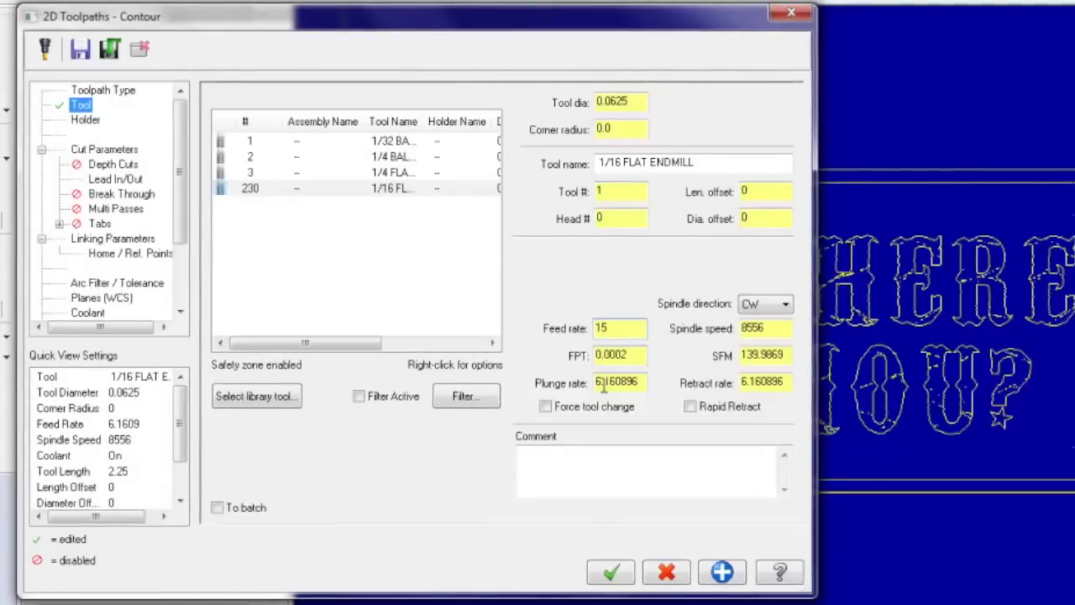
pyautogui.click(760, 381)
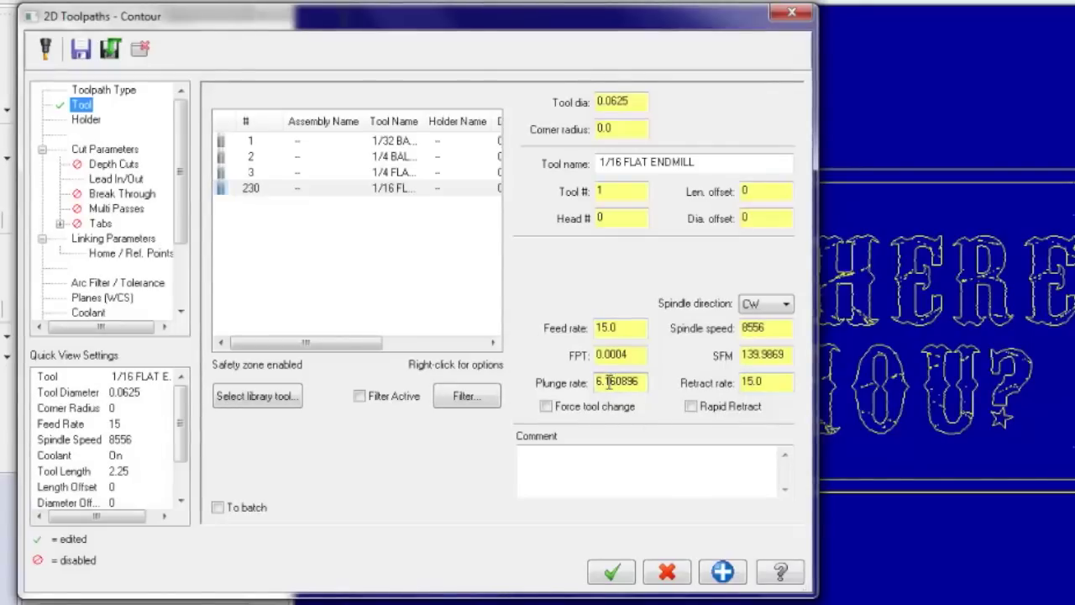
pyautogui.click(621, 328)
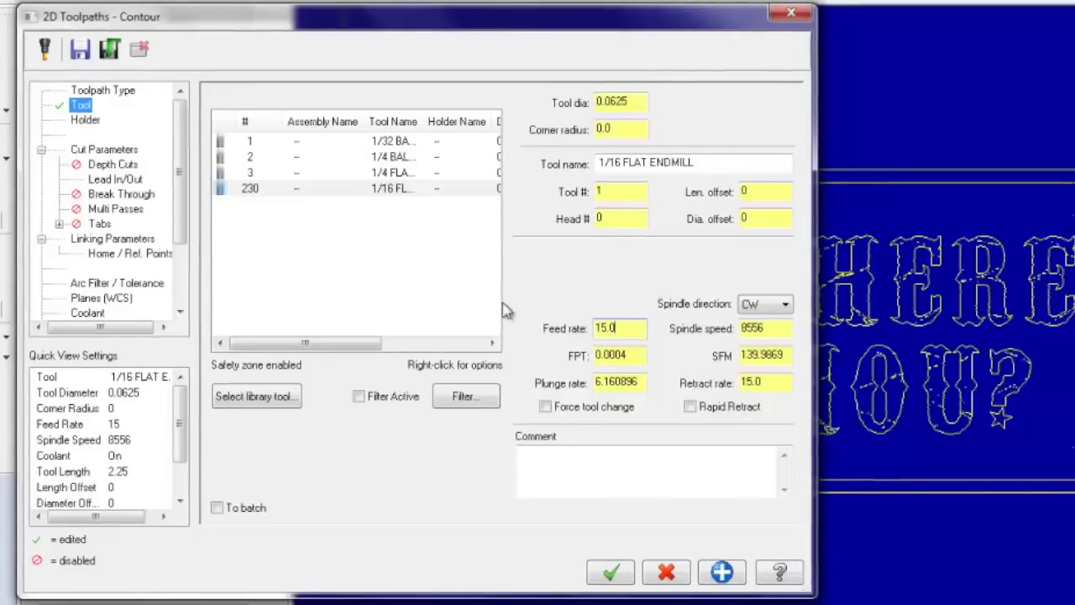
pyautogui.click(84, 119)
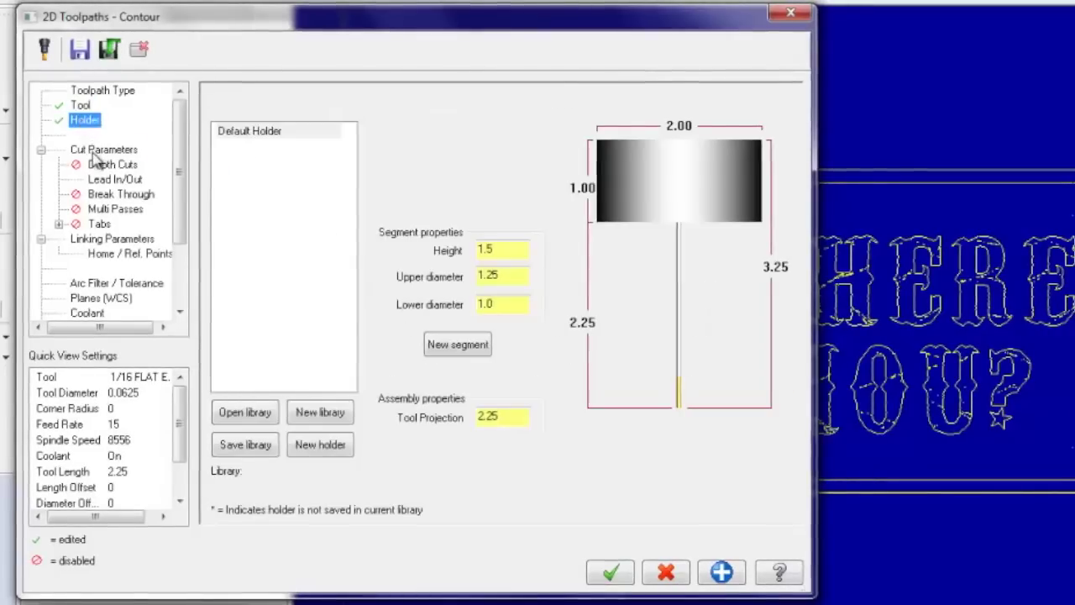
# Step: Set cutter compensation type to Off and review the Depth Cuts, Lead In/Out, Multi Passes and Tabs pages
pyautogui.click(94, 151)
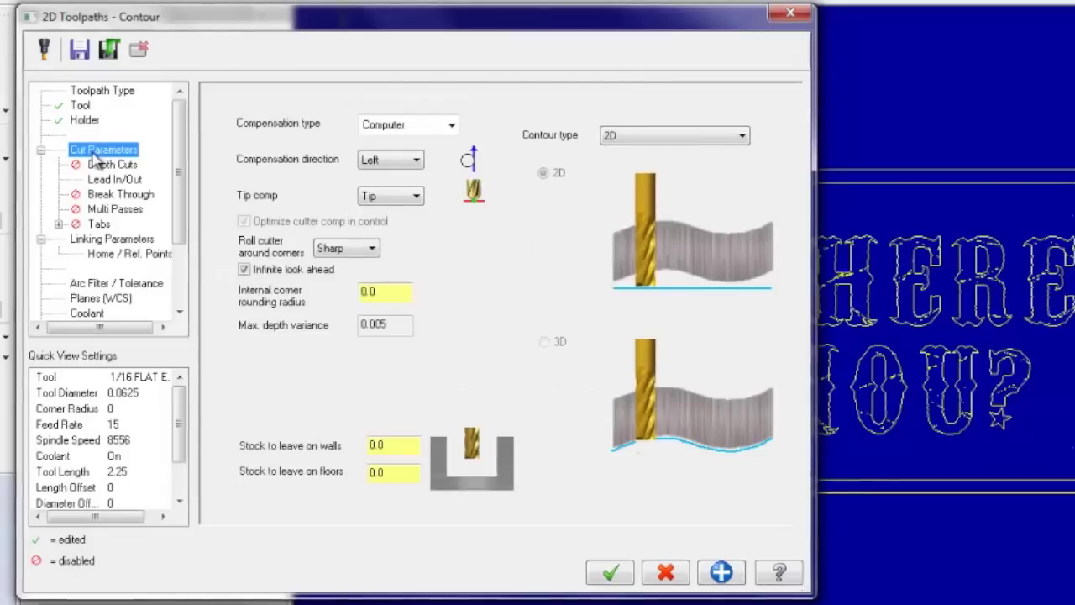
pyautogui.click(395, 126)
pyautogui.click(376, 204)
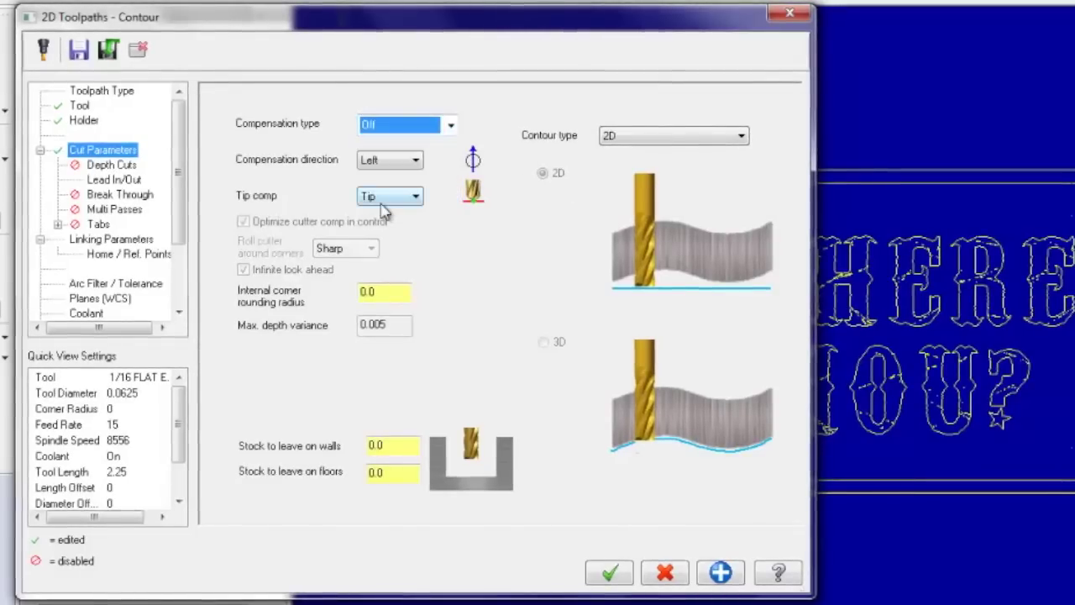
pyautogui.click(109, 167)
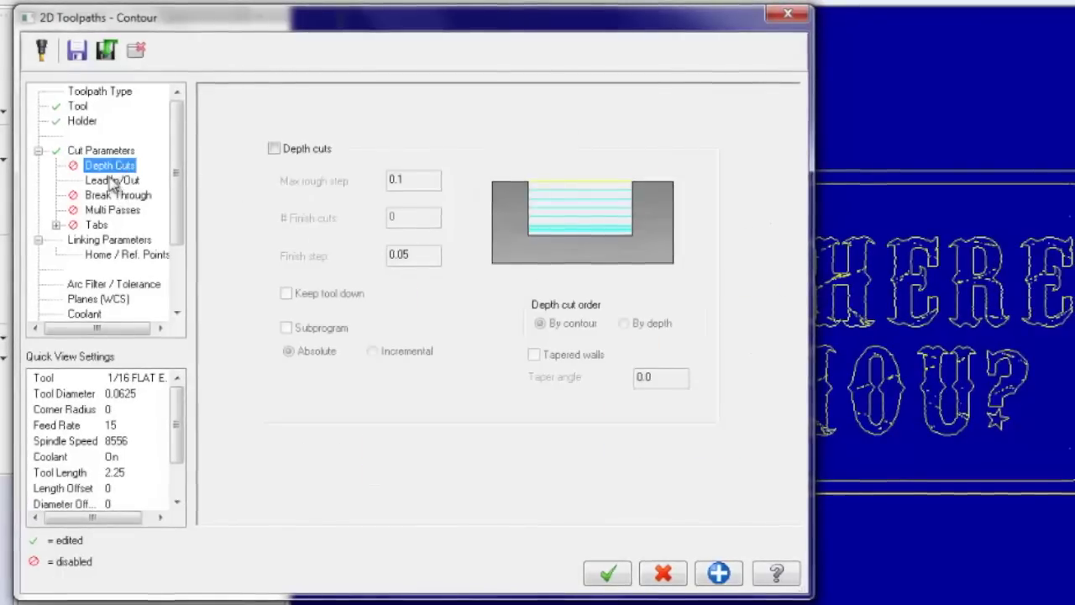
pyautogui.click(112, 180)
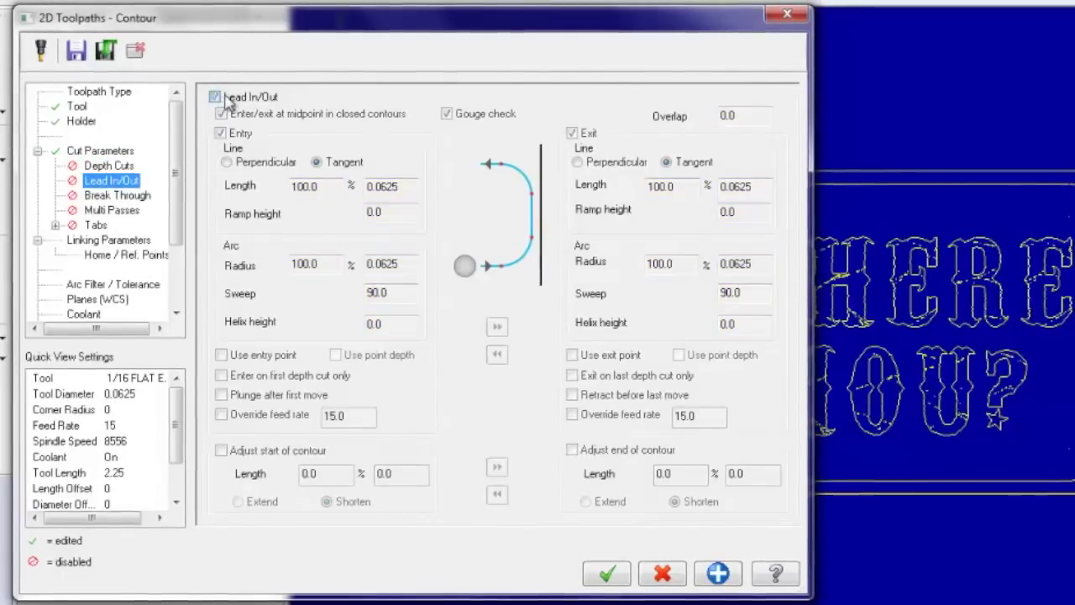
pyautogui.click(118, 209)
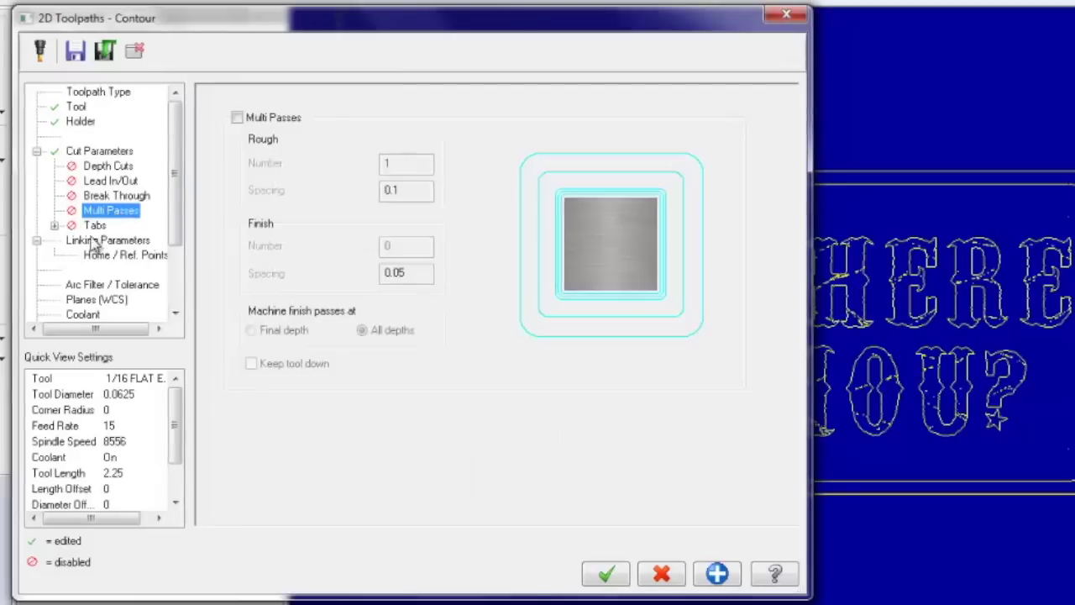
pyautogui.click(95, 226)
# Step: Enter a cutting depth of -.005 in Linking Parameters
pyautogui.click(107, 241)
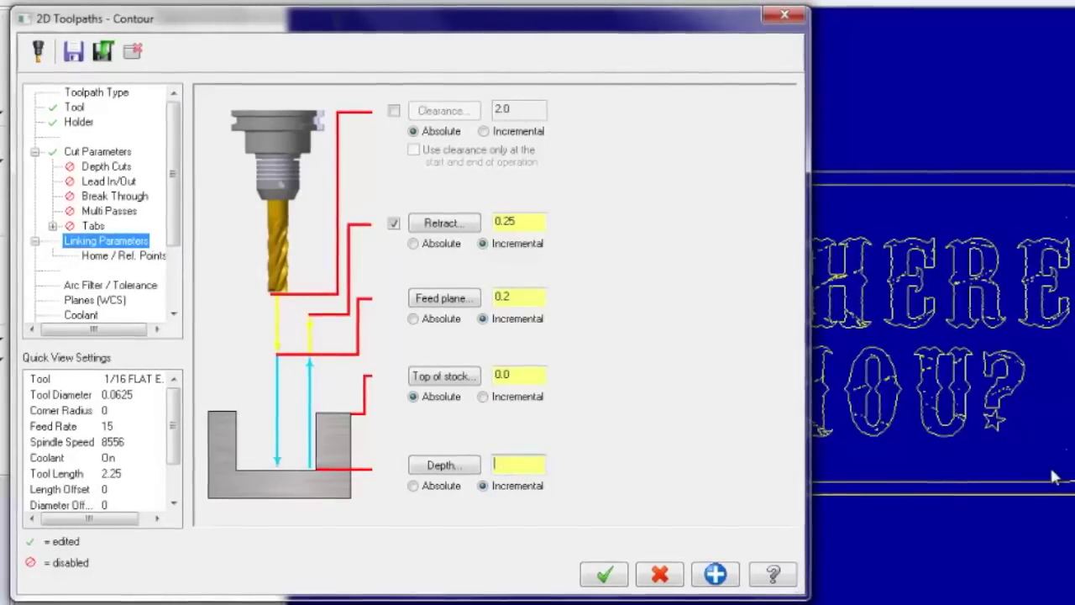
pyautogui.write('-')
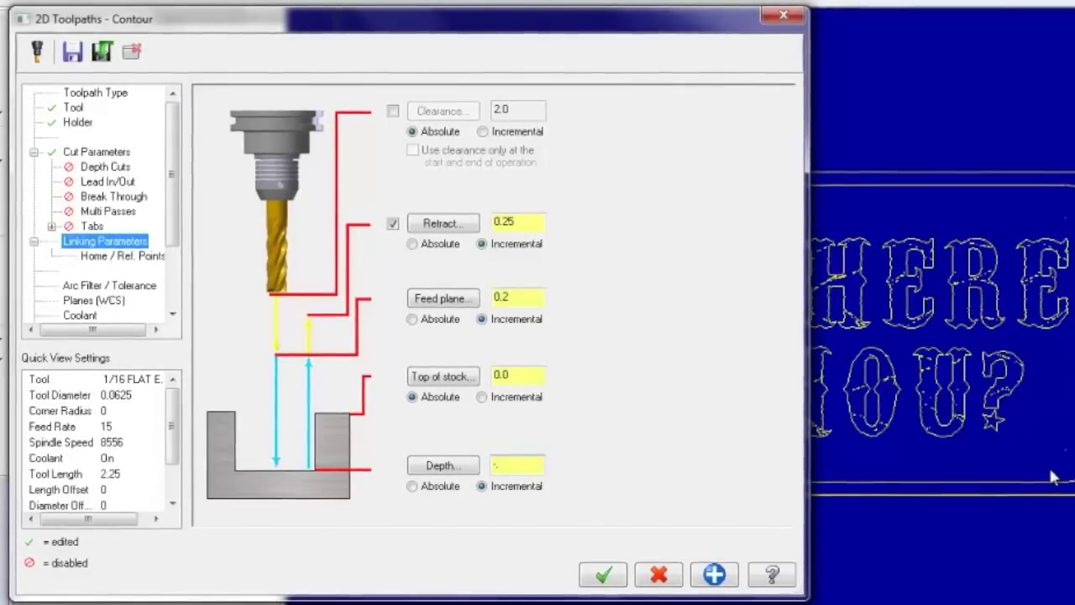
pyautogui.write('.01')
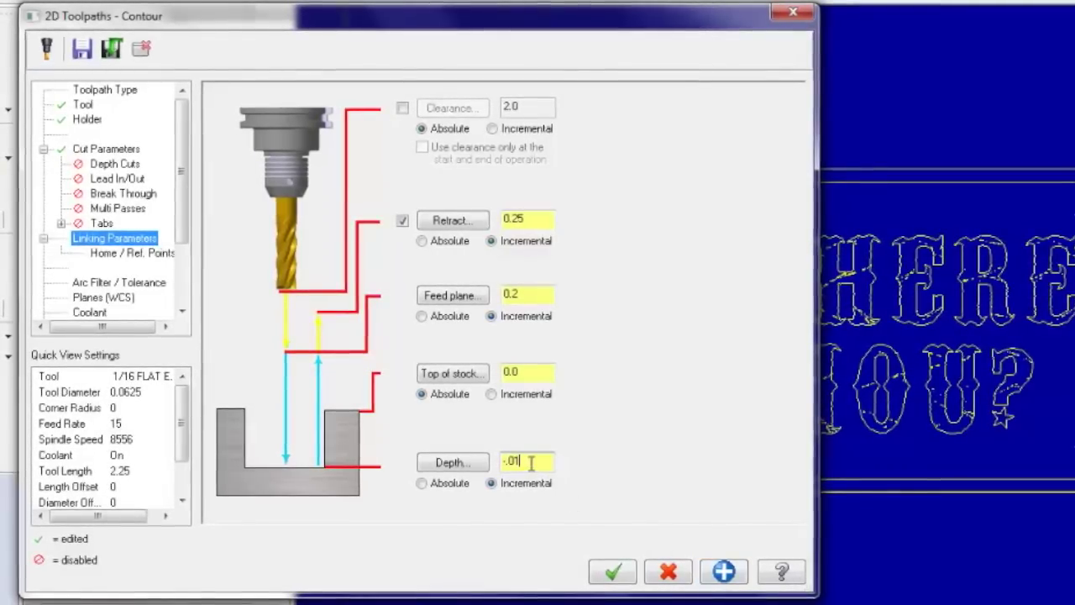
pyautogui.press('BackSpace')
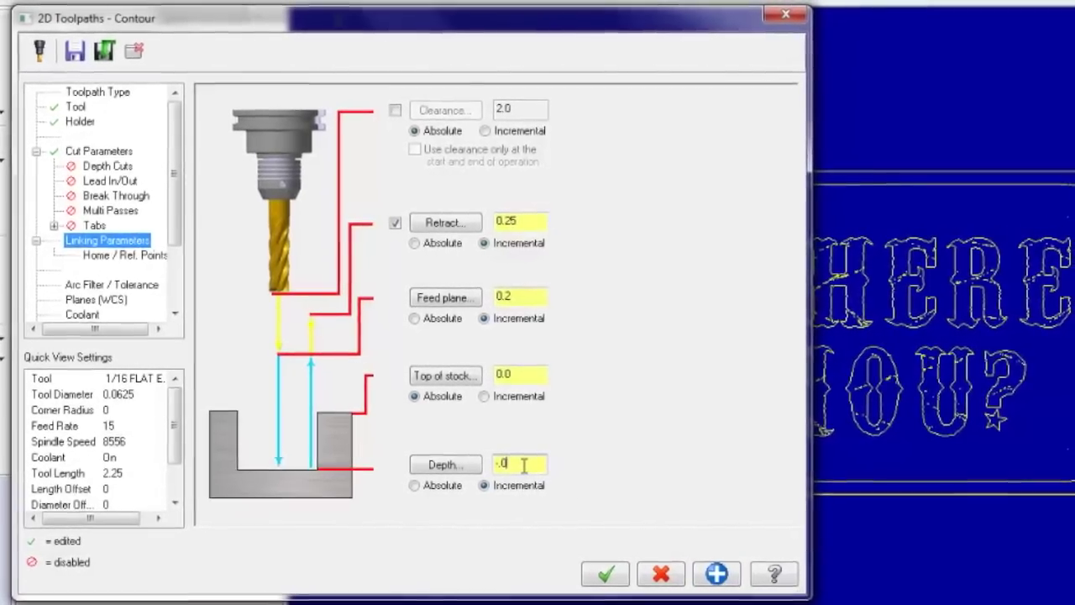
pyautogui.write('0')
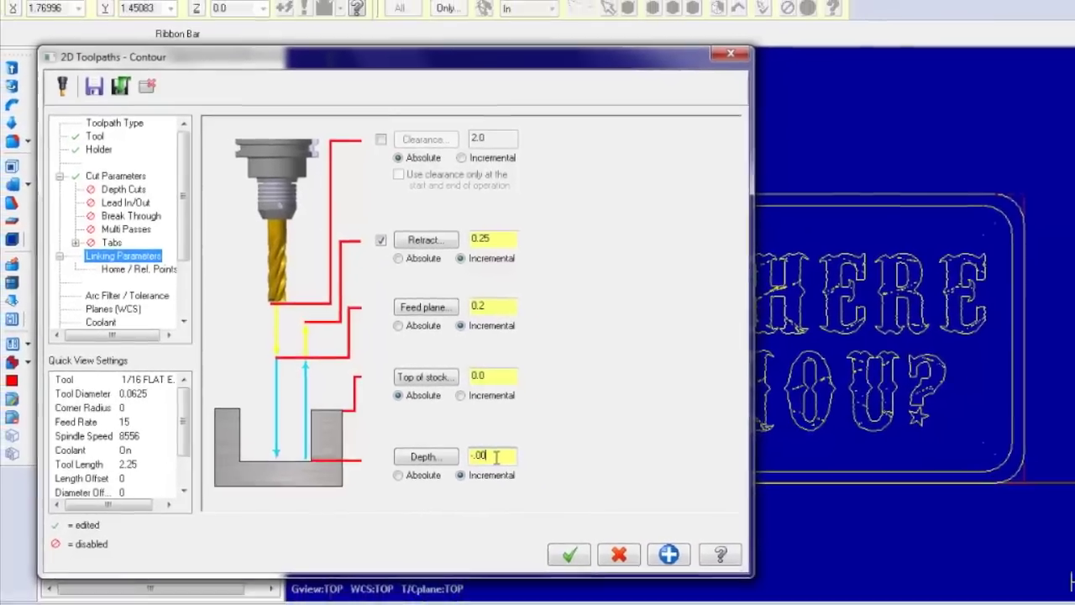
pyautogui.write('5')
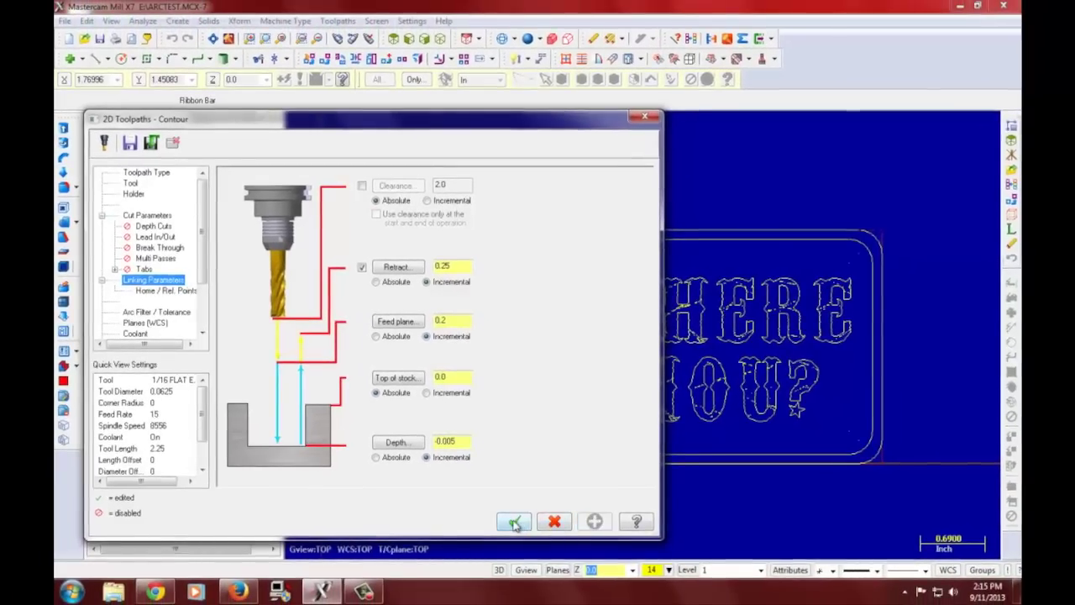
# Step: Generate the contour toolpath and tilt the view into a 3-D perspective of the plate
pyautogui.click(515, 527)
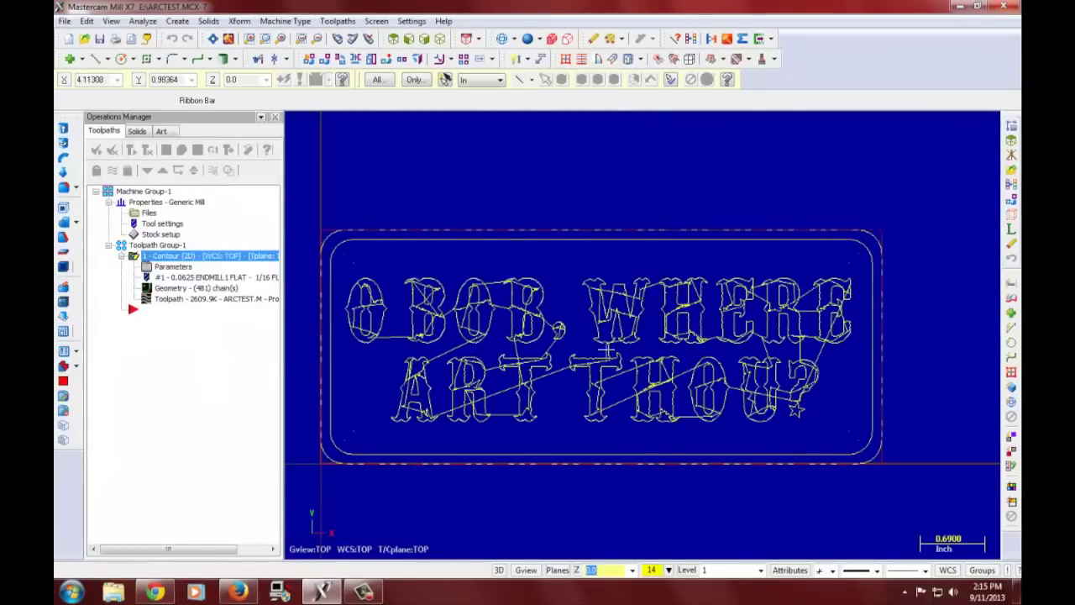
pyautogui.scroll(1, 605, 351)
pyautogui.scroll(-2, 595, 319)
pyautogui.scroll(1, 729, 285)
pyautogui.scroll(-3, 750, 266)
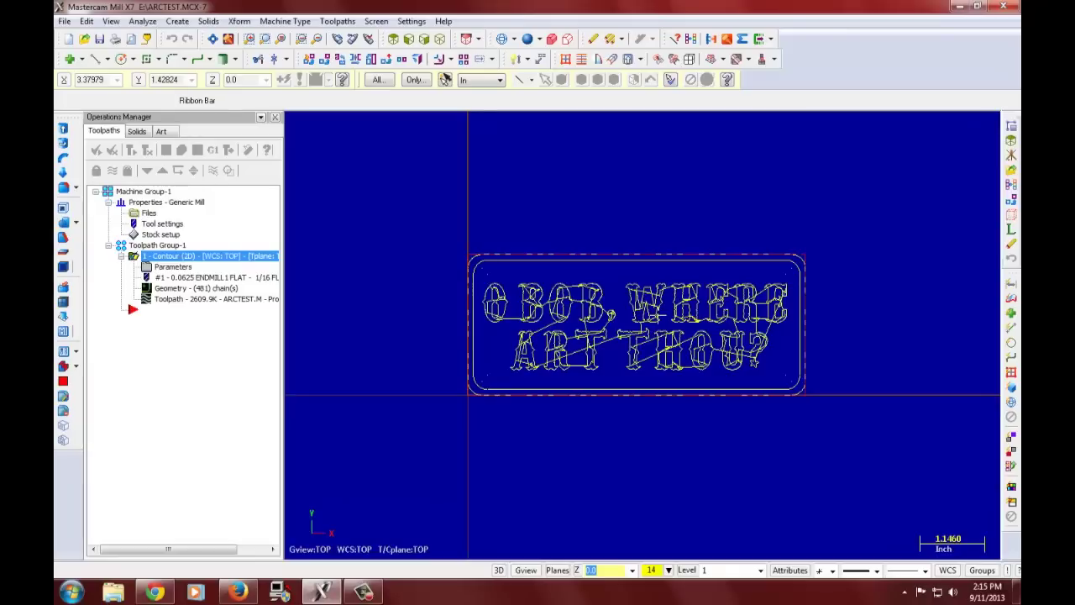
pyautogui.moveTo(655, 277); pyautogui.dragTo(697, 244, button='middle')
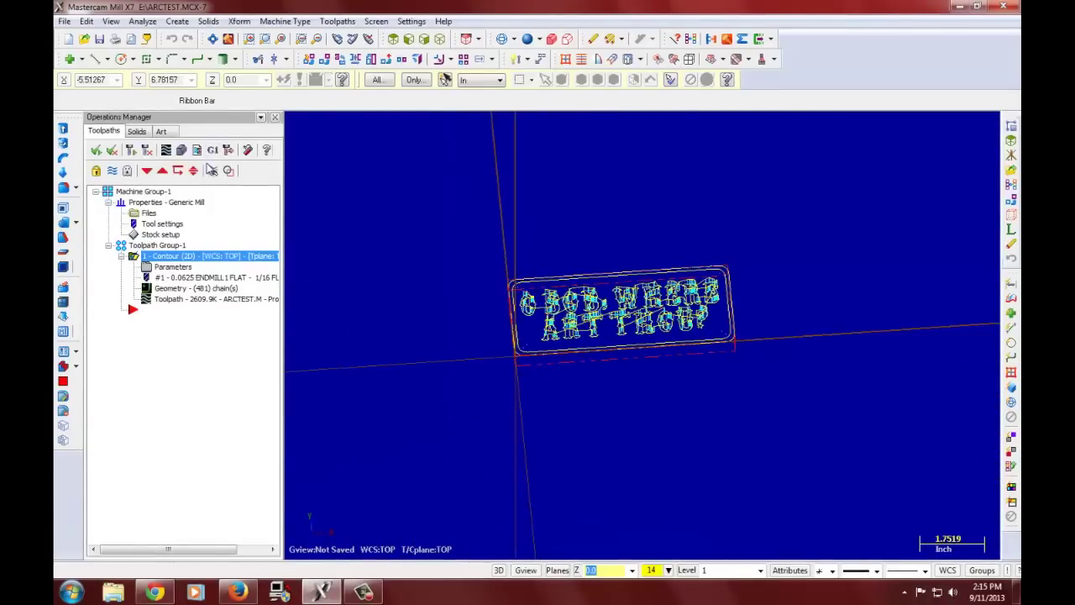
# Step: Verify the Contour operation in Simulator, raise its window and orbit the stock view
pyautogui.click(182, 149)
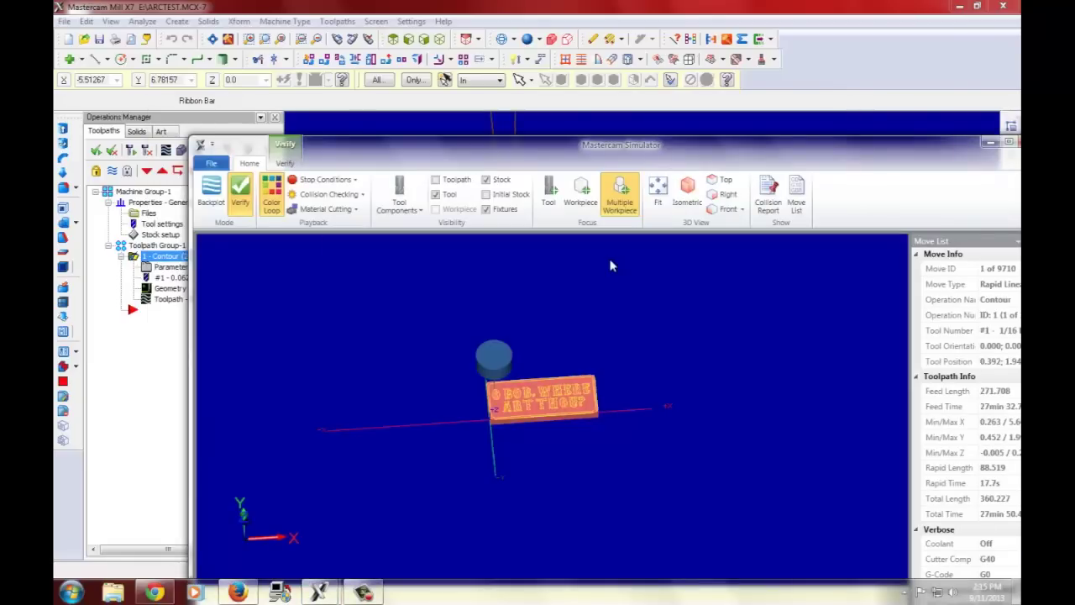
pyautogui.moveTo(750, 150); pyautogui.dragTo(709, 61)
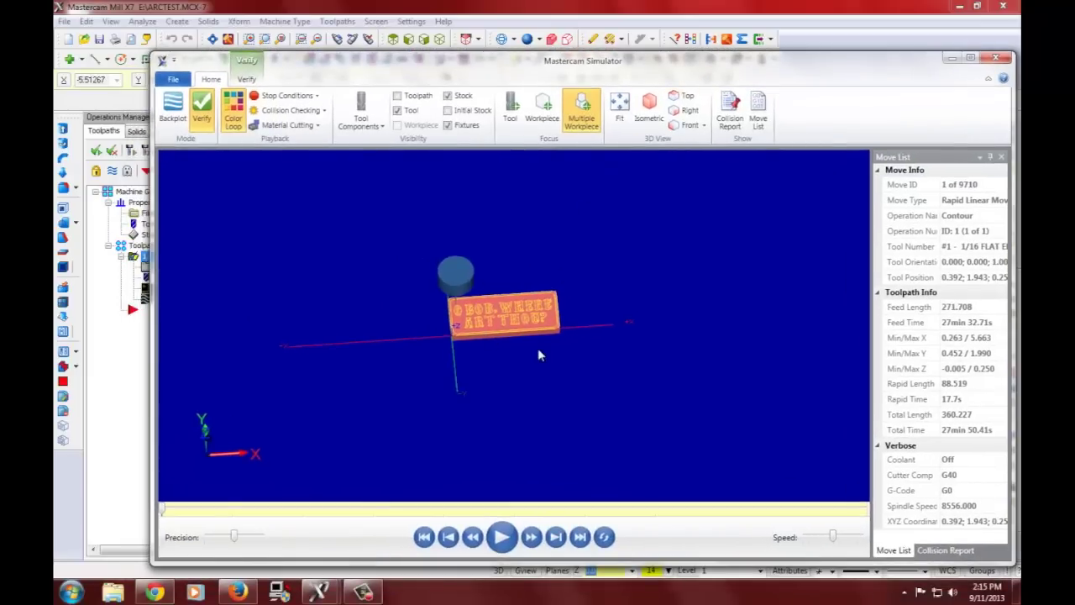
pyautogui.scroll(5, 538, 347)
pyautogui.moveTo(594, 308)
pyautogui.mouseDown(button='middle')
pyautogui.moveTo(602, 335)
pyautogui.moveTo(619, 271)
pyautogui.moveTo(616, 291)
pyautogui.moveTo(585, 306)
pyautogui.mouseUp(button='middle')
pyautogui.scroll(3, 603, 331)
pyautogui.scroll(-5, 615, 291)
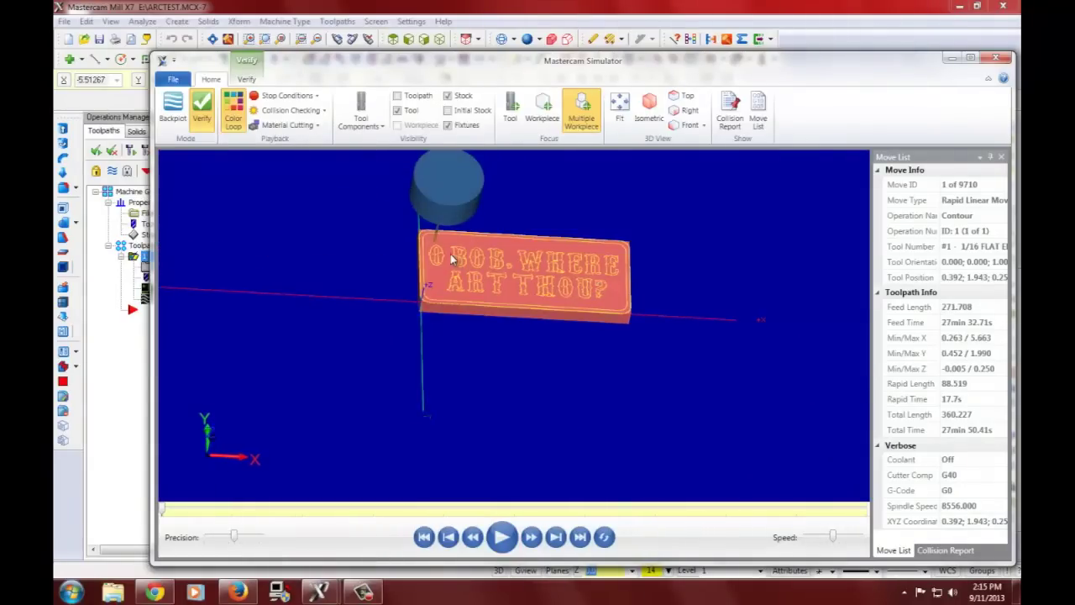
pyautogui.scroll(6, 450, 258)
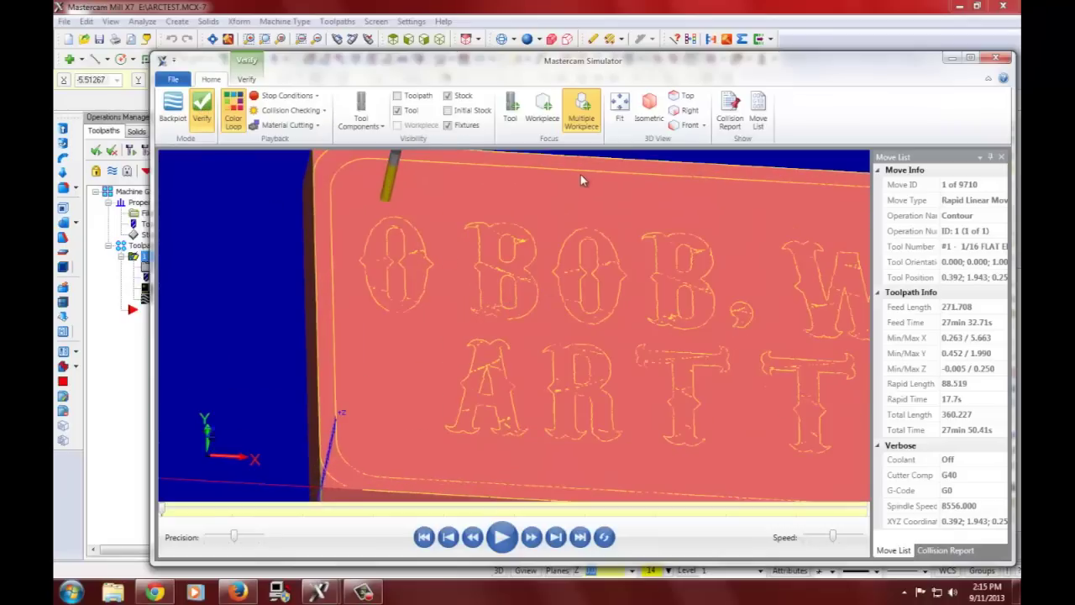
pyautogui.click(247, 79)
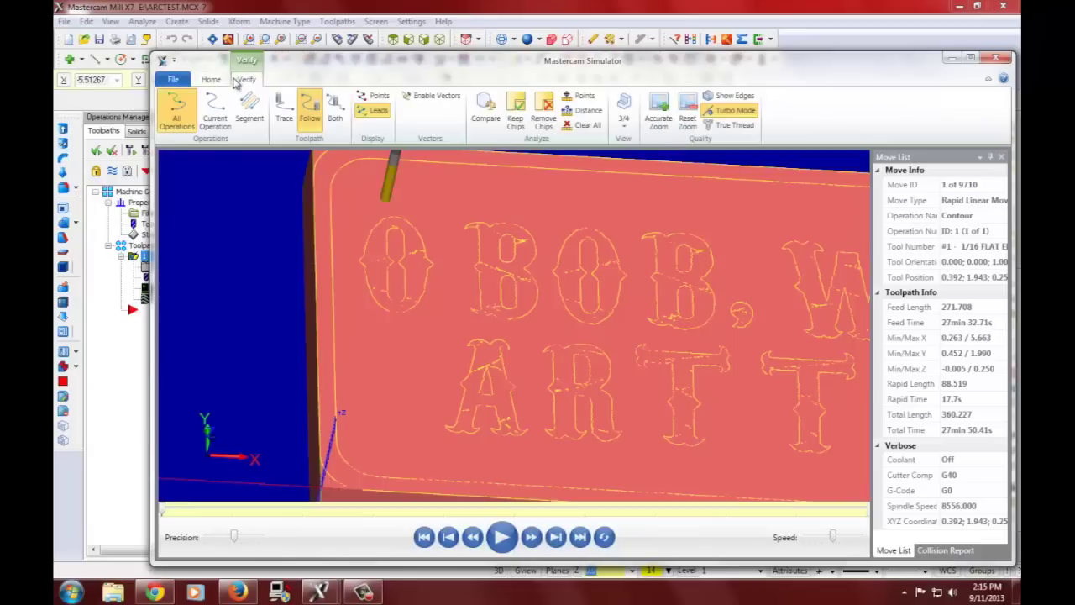
pyautogui.click(210, 81)
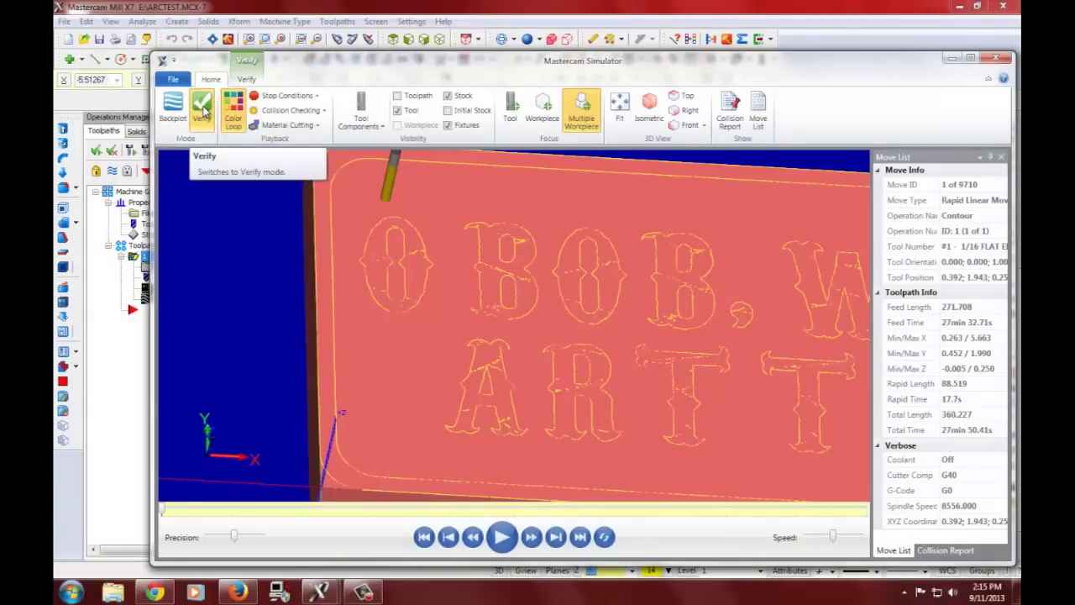
# Step: Run the material-removal Verify simulation of the engraving toolpath
pyautogui.click(203, 112)
pyautogui.click(496, 541)
pyautogui.scroll(-5, 464, 306)
pyautogui.scroll(3, 522, 290)
pyautogui.scroll(3, 522, 290)
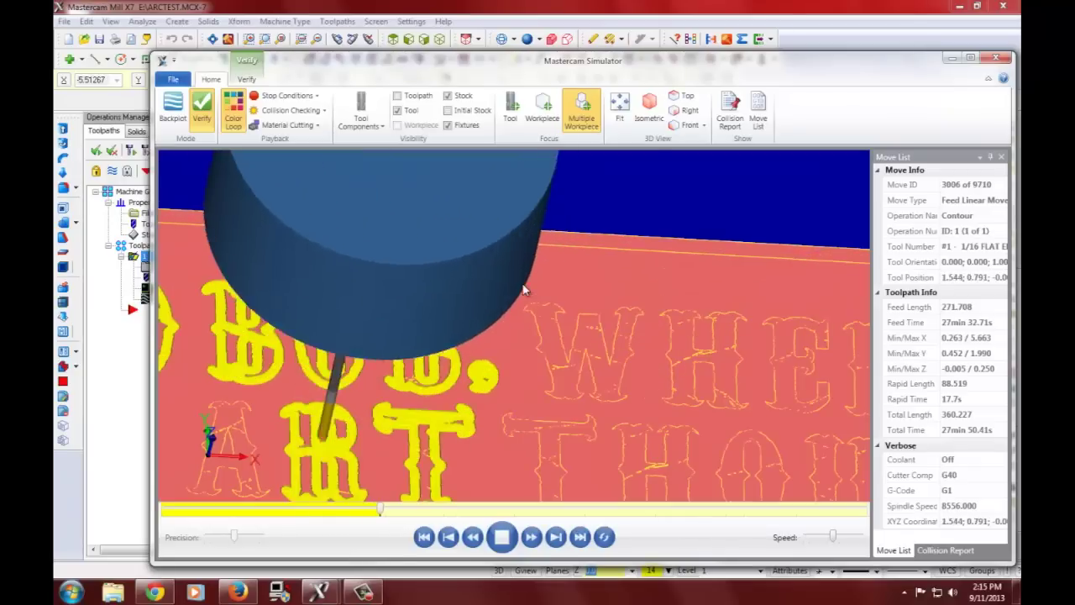
pyautogui.scroll(-4, 525, 311)
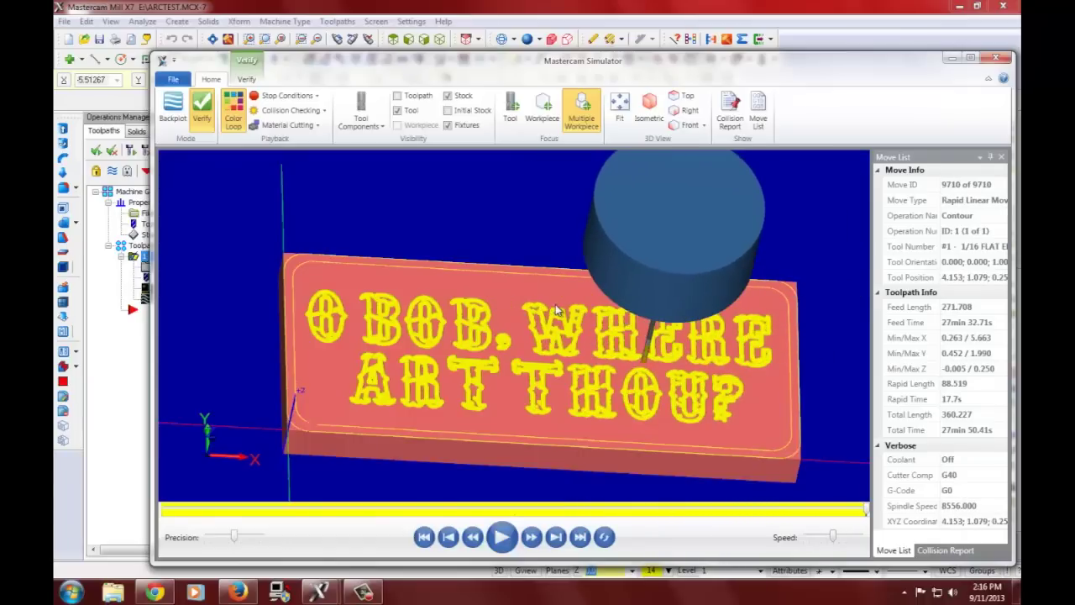
# Step: Zoom and orbit to inspect the engraved 'O BOB, WHERE ART THOU?' lettering on the plate
pyautogui.scroll(-3, 554, 311)
pyautogui.scroll(8, 537, 305)
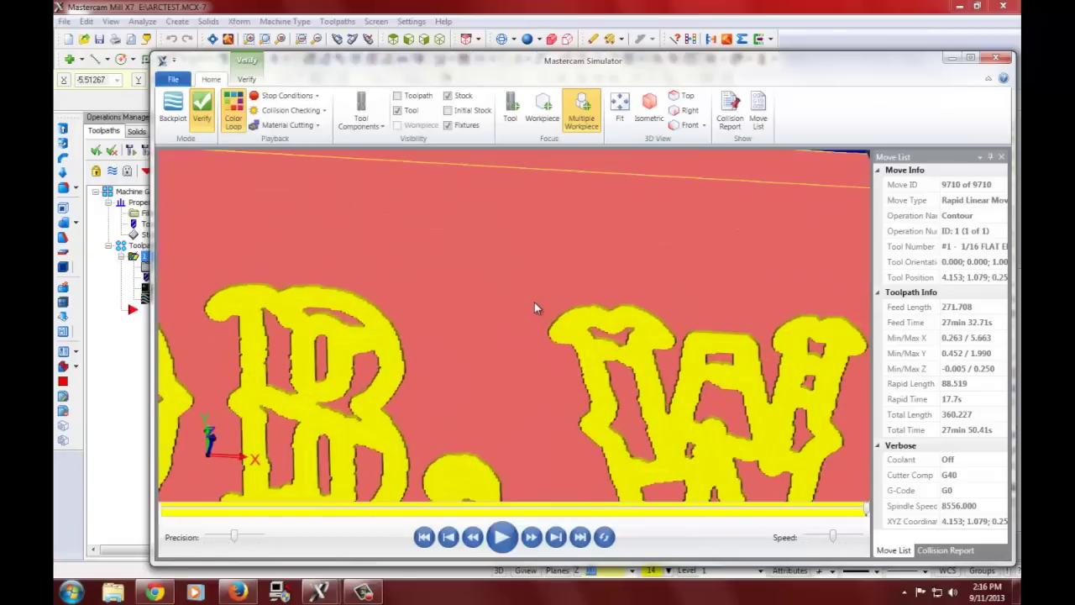
pyautogui.scroll(-6, 536, 307)
pyautogui.moveTo(534, 308); pyautogui.dragTo(504, 286, button='middle')
pyautogui.scroll(2, 557, 361)
pyautogui.moveTo(556, 360); pyautogui.dragTo(541, 279, button='middle')
pyautogui.scroll(-6, 541, 279)
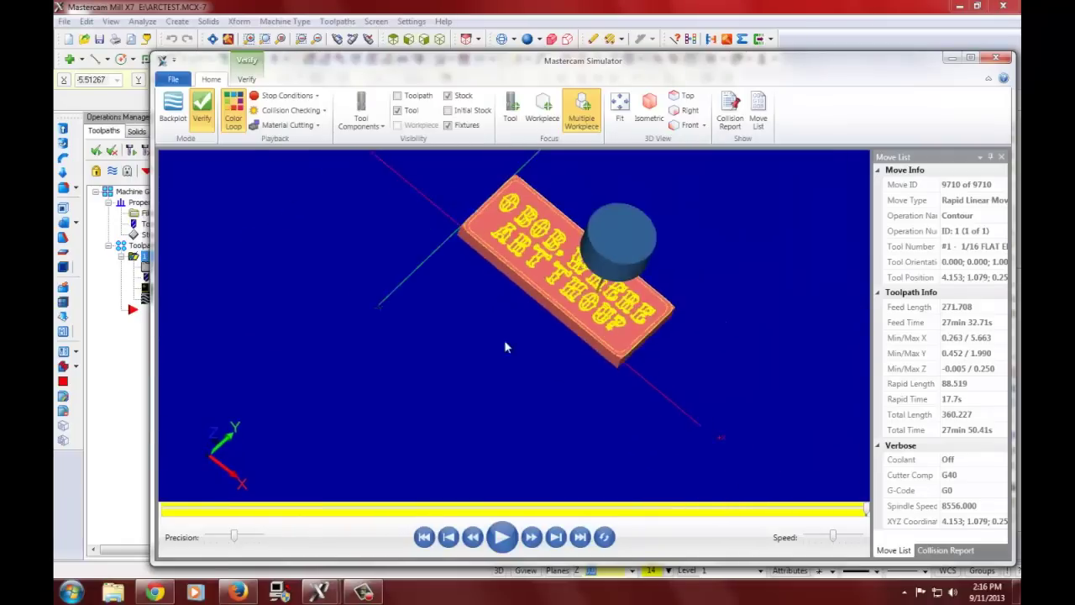
pyautogui.moveTo(479, 236); pyautogui.dragTo(453, 261, button='middle')
pyautogui.scroll(8, 516, 312)
pyautogui.scroll(-5, 529, 270)
pyautogui.scroll(4, 446, 365)
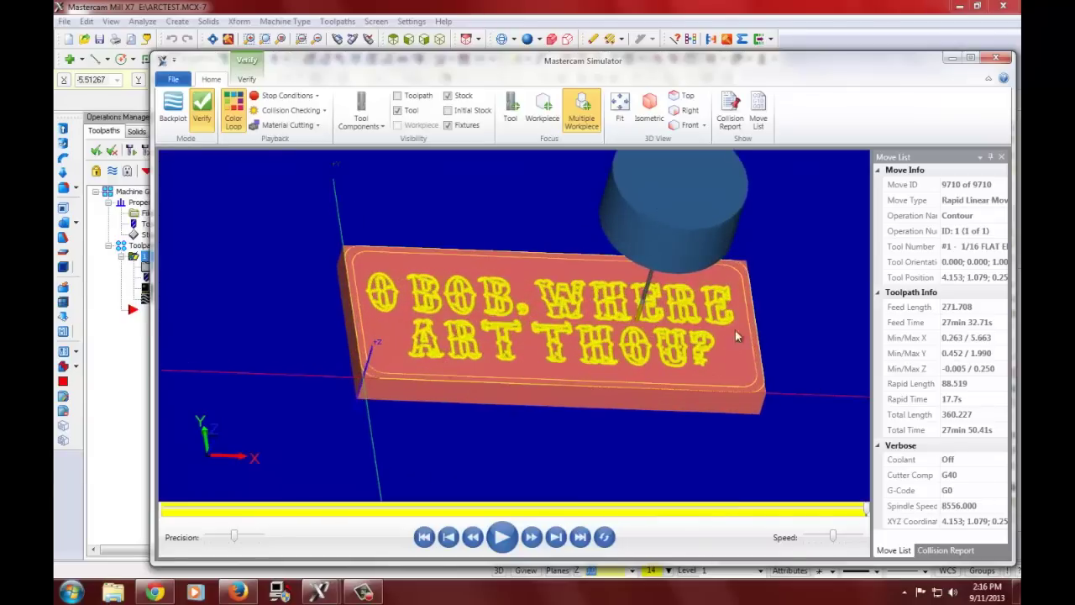
# Step: Close the simulator and set the insertion point after the Contour operation
pyautogui.click(995, 59)
pyautogui.scroll(5, 512, 353)
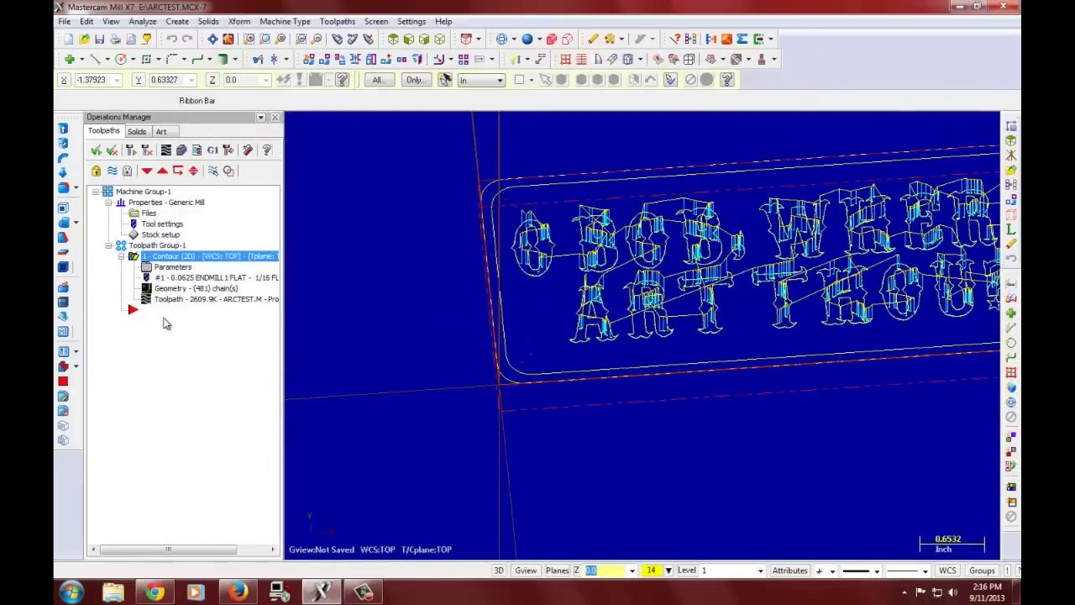
pyautogui.click(168, 314)
pyautogui.scroll(-3, 537, 364)
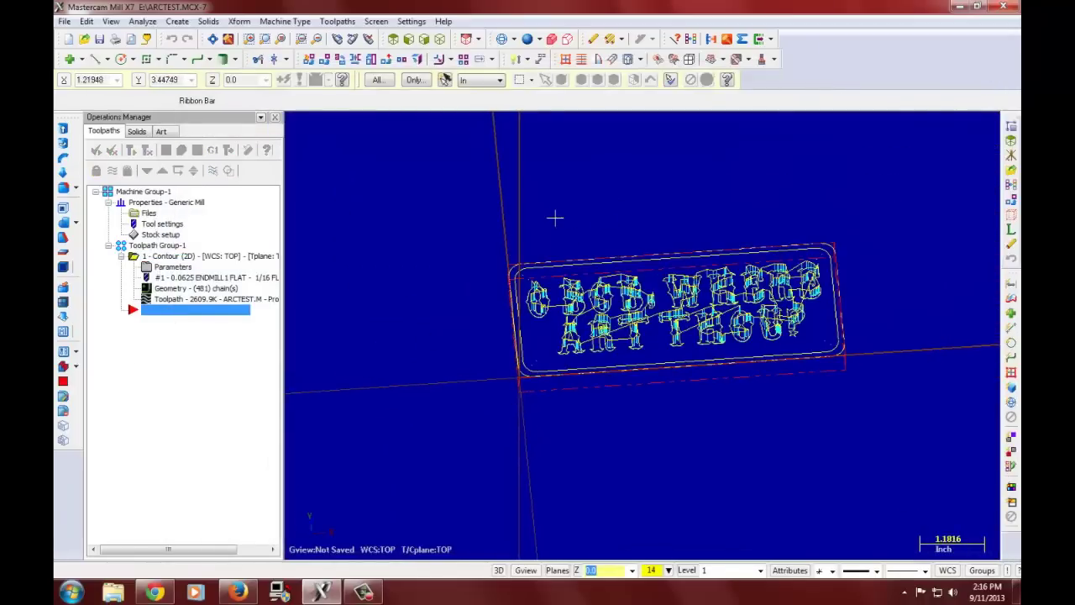
pyautogui.scroll(2, 554, 218)
pyautogui.scroll(-2, 554, 219)
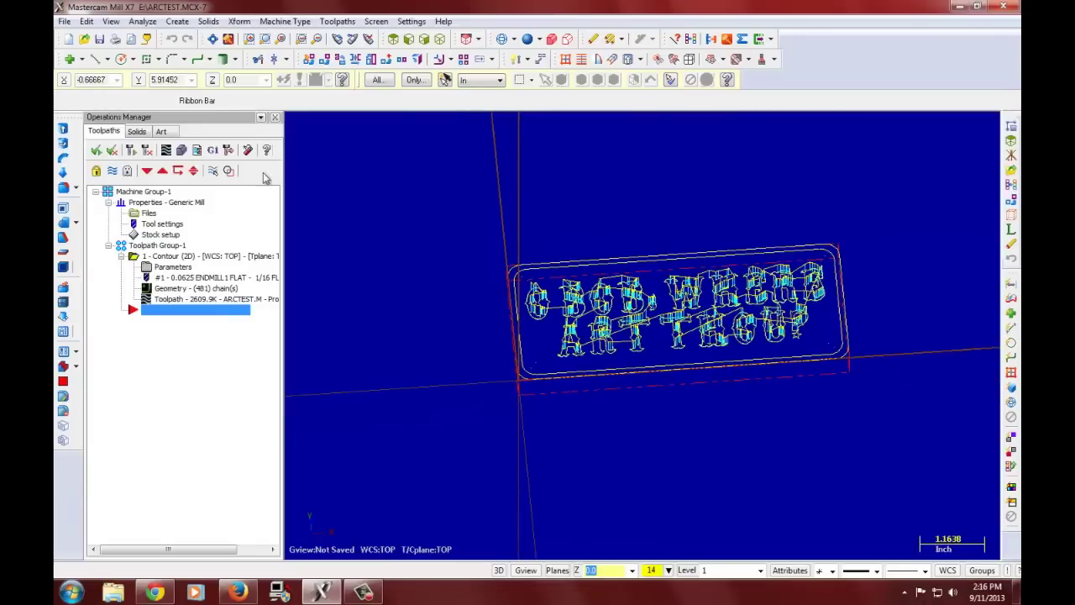
# Step: Start a new Contour toolpath, chain the plate border, clear and confirm the chaining
pyautogui.click(335, 22)
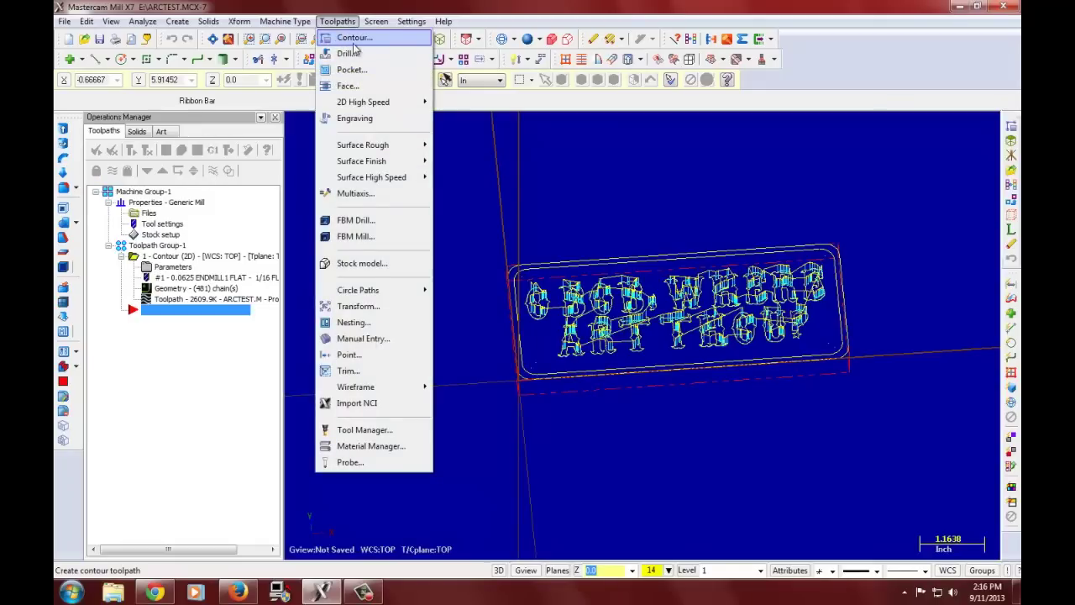
pyautogui.click(352, 40)
pyautogui.scroll(2, 735, 359)
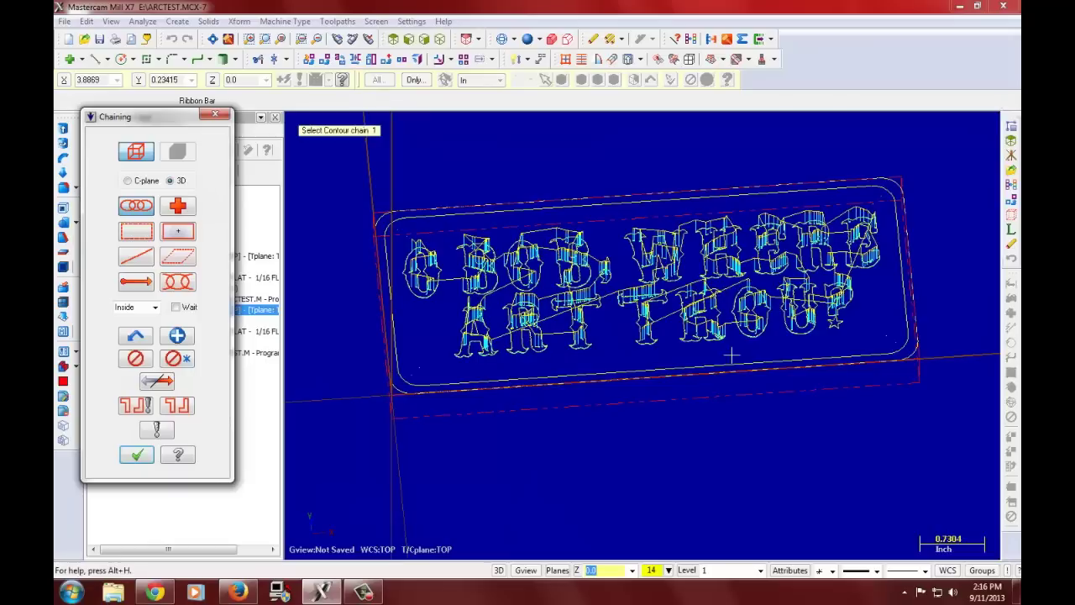
pyautogui.click(426, 220)
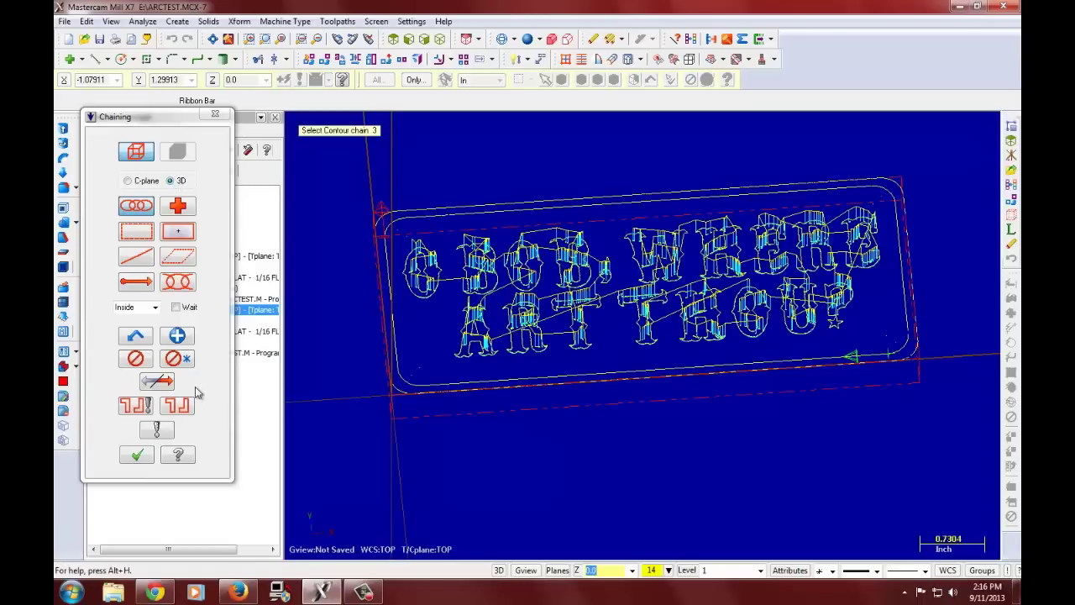
pyautogui.click(178, 359)
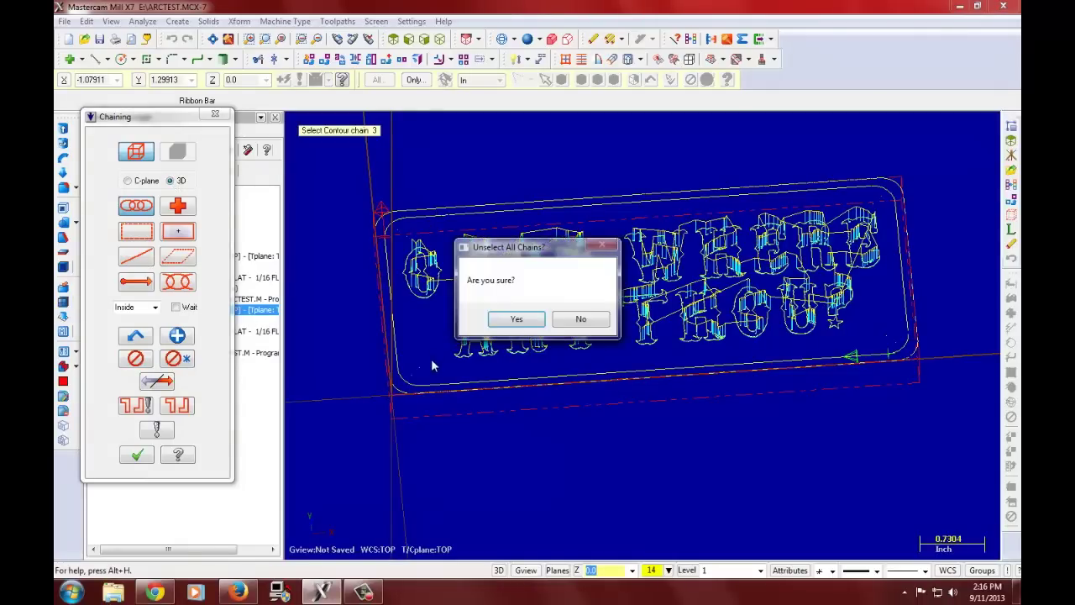
pyautogui.click(497, 318)
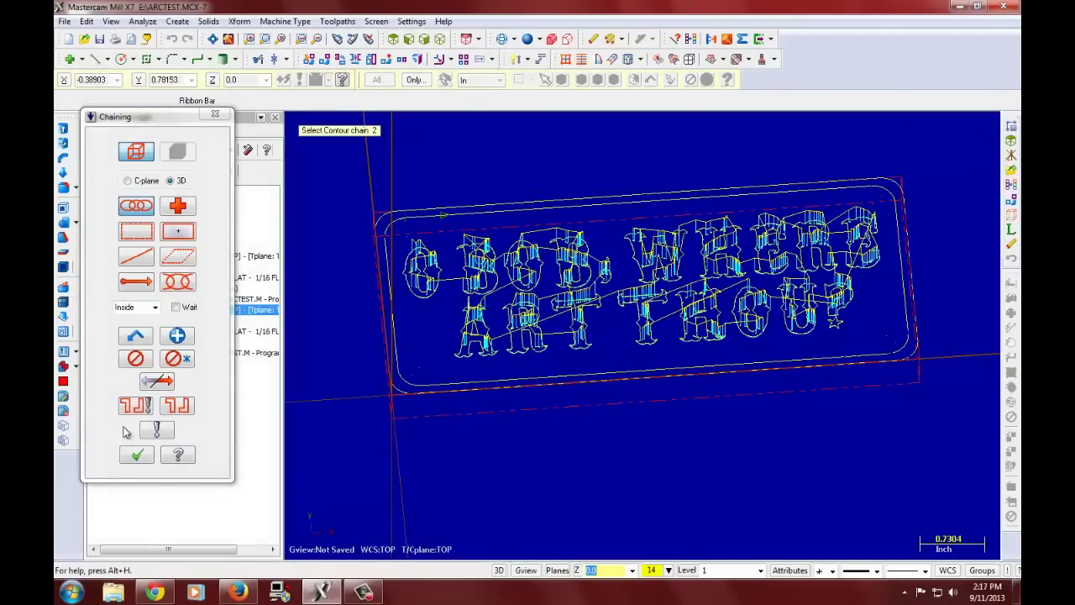
pyautogui.click(140, 456)
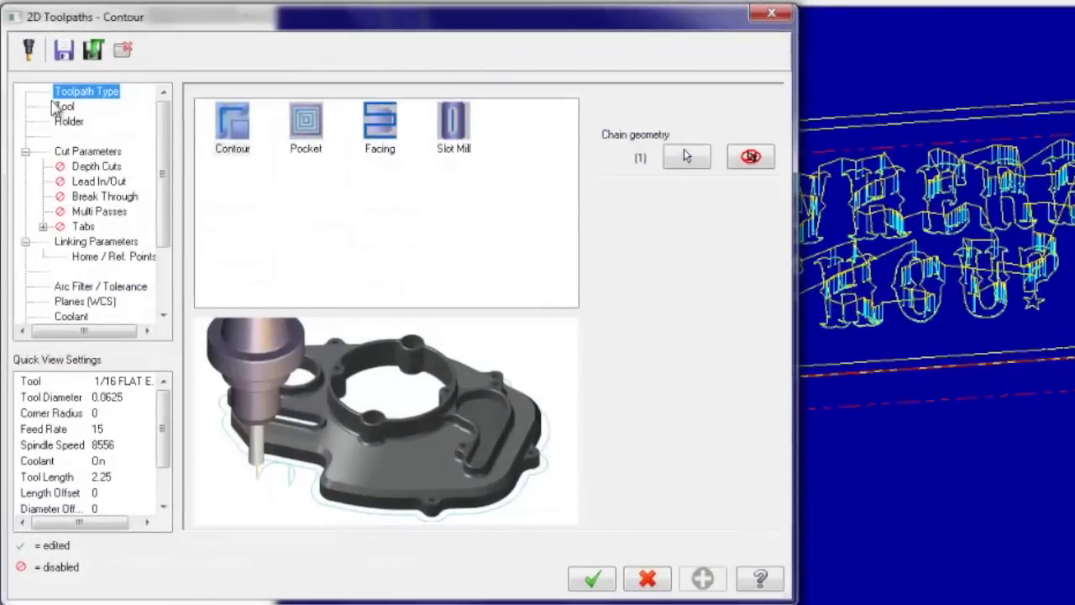
# Step: Pick the 1/4 BALL ENDMILL from the tool library, reusing the existing matching tool
pyautogui.click(60, 106)
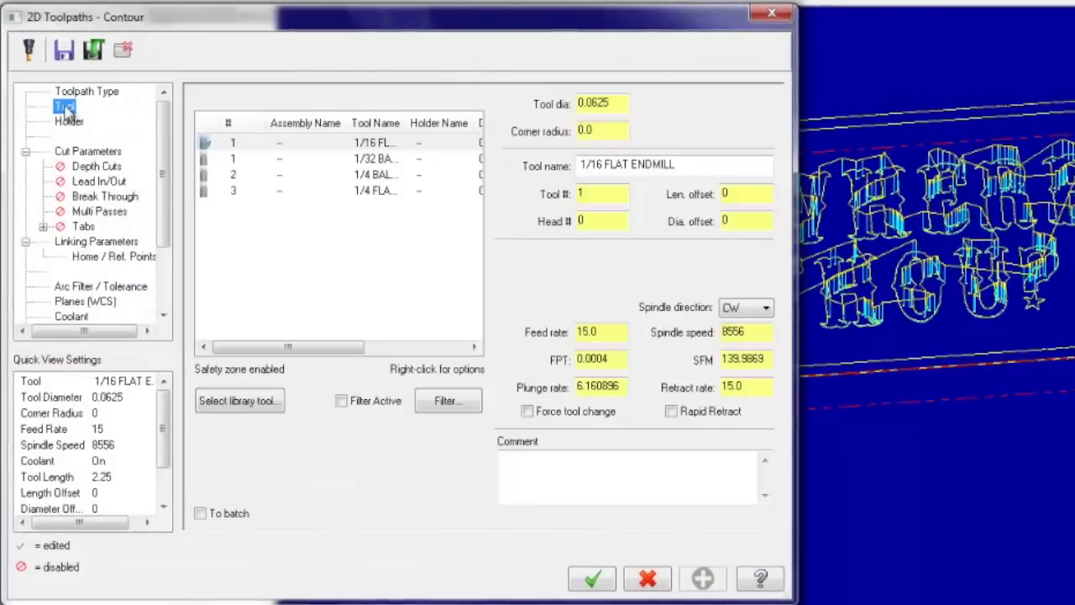
pyautogui.click(244, 399)
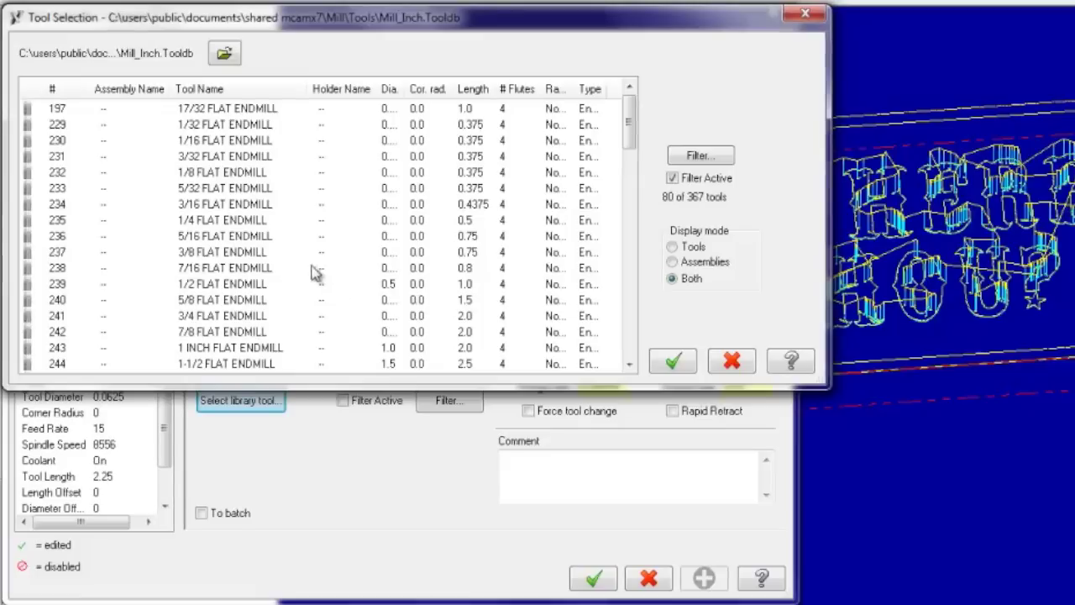
pyautogui.scroll(-3, 267, 257)
pyautogui.scroll(1, 263, 262)
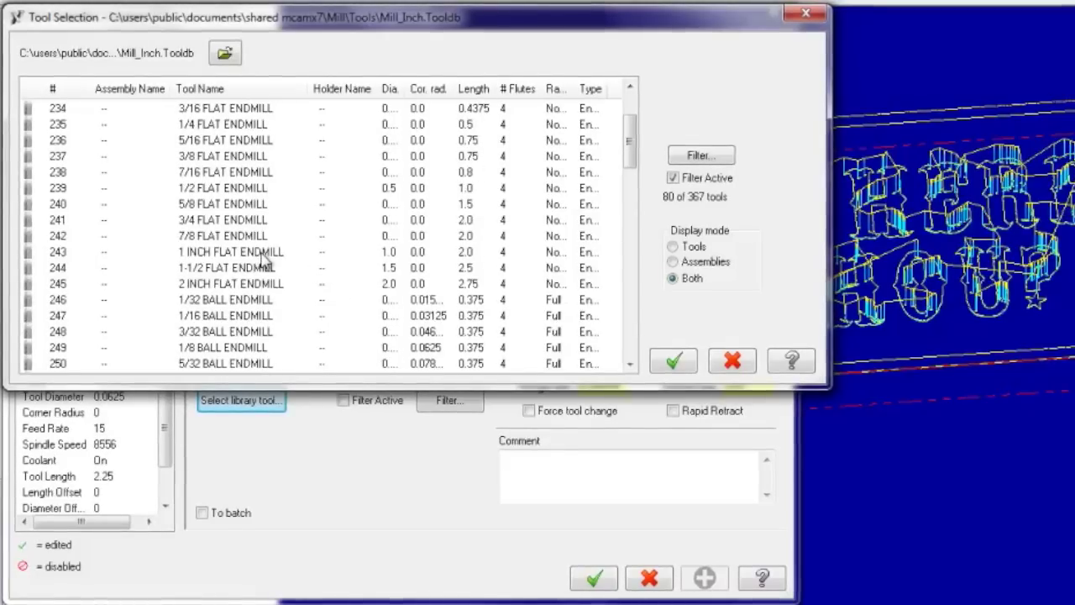
pyautogui.scroll(-2, 263, 273)
pyautogui.scroll(-3, 262, 283)
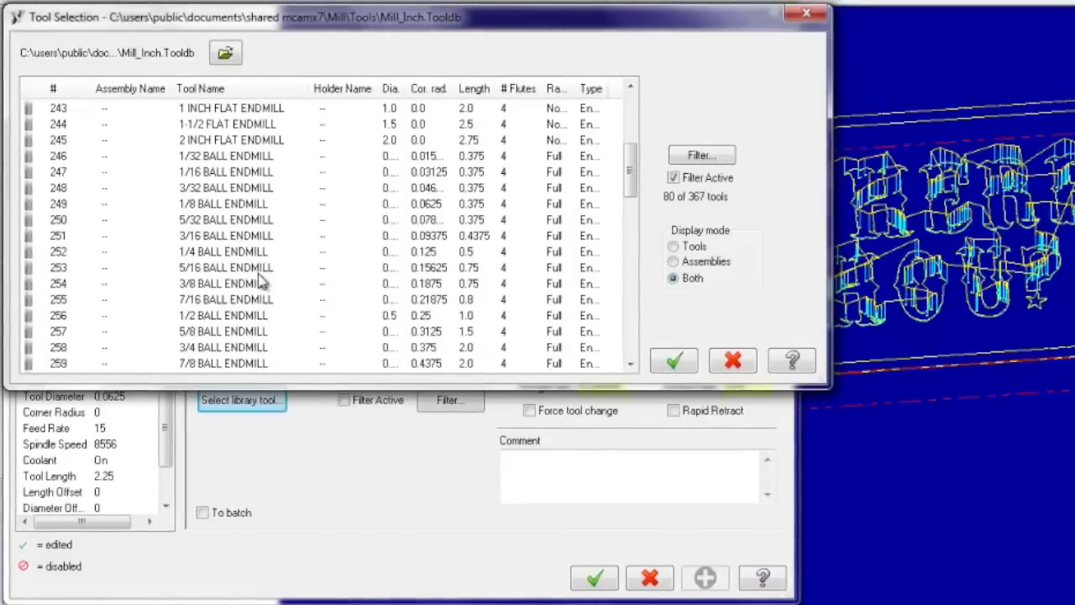
pyautogui.scroll(-2, 256, 273)
pyautogui.scroll(-3, 254, 273)
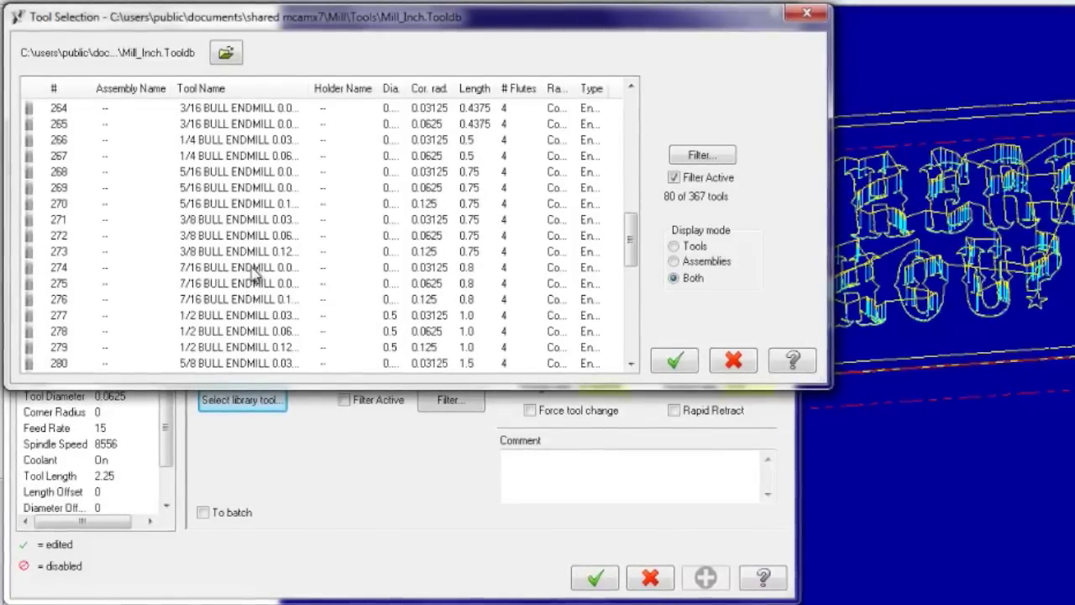
pyautogui.scroll(-1, 244, 319)
pyautogui.scroll(1, 235, 336)
pyautogui.scroll(1, 249, 168)
pyautogui.scroll(3, 250, 168)
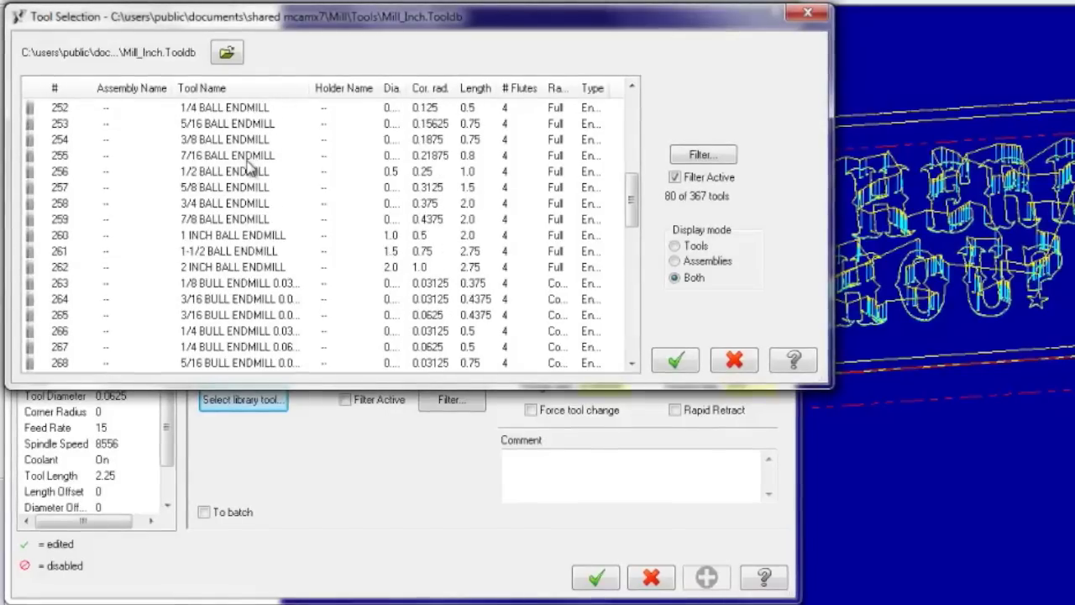
pyautogui.scroll(2, 249, 168)
pyautogui.click(225, 203)
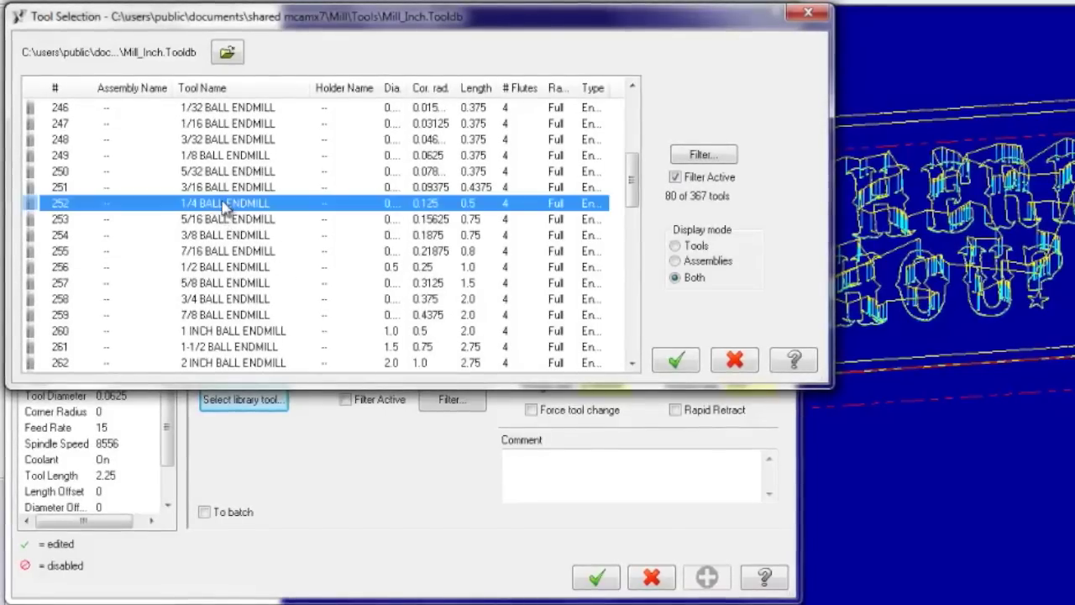
pyautogui.click(676, 359)
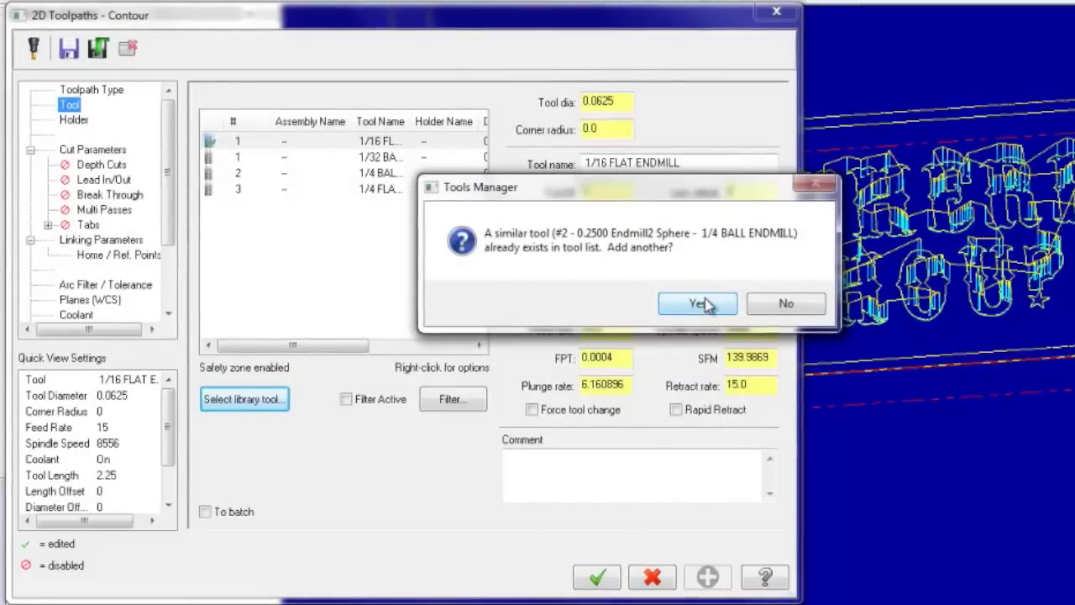
pyautogui.click(780, 302)
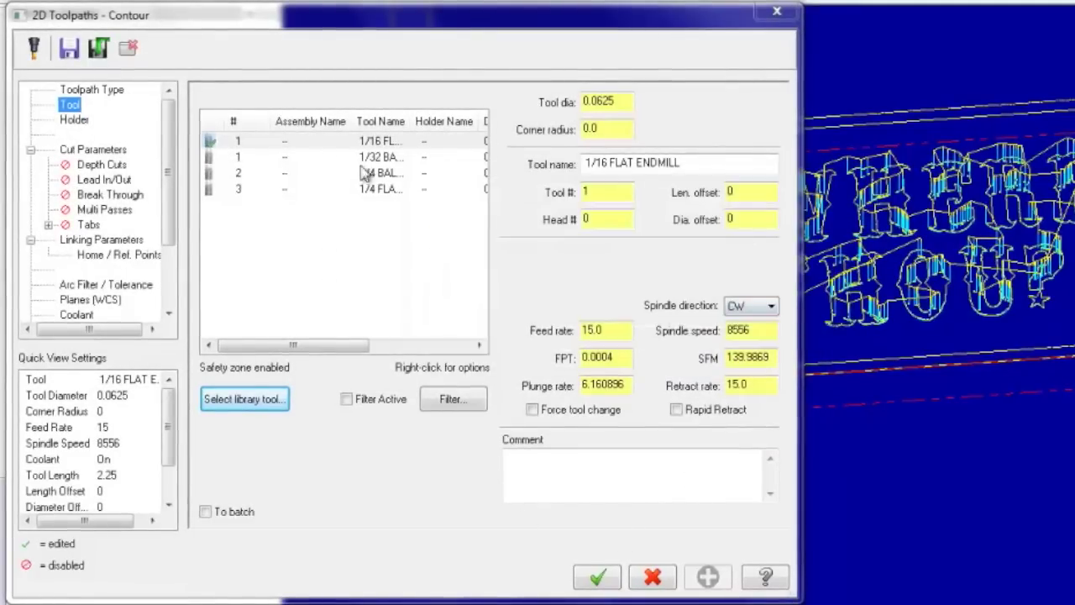
pyautogui.click(393, 173)
# Step: Delete the 1/32 ball tool and assign the 1/4 BALL ENDMILL to the toolpath
pyautogui.click(621, 191)
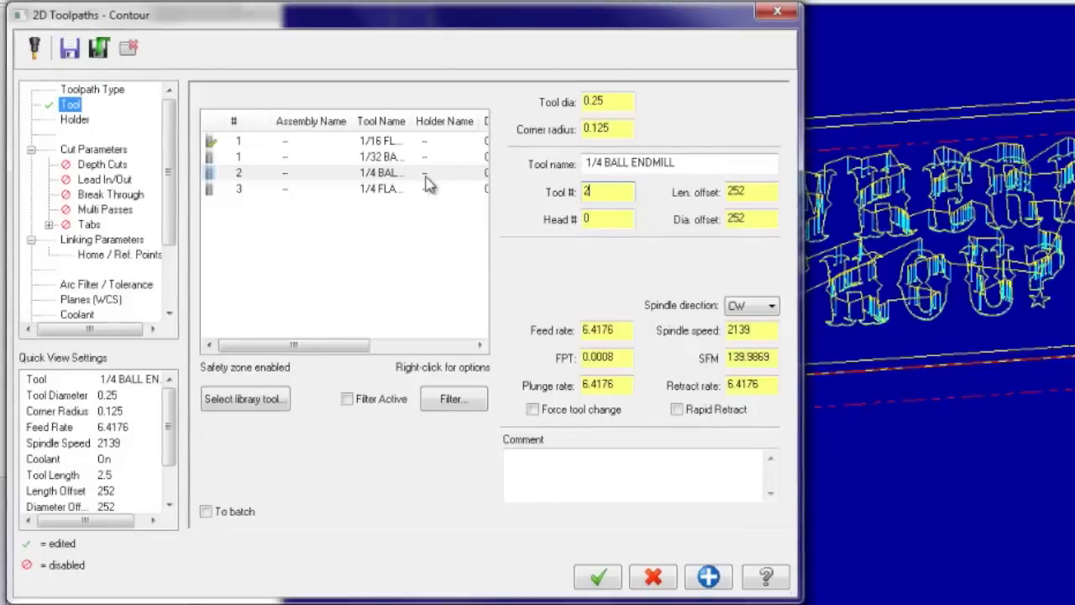
pyautogui.click(392, 161)
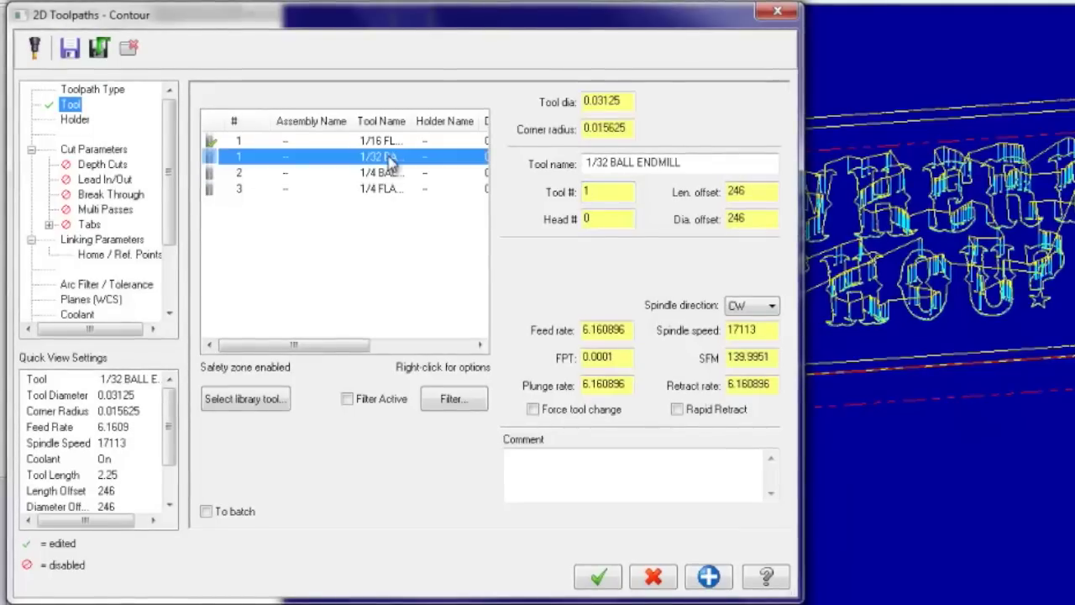
pyautogui.press('Delete')
pyautogui.click(355, 352)
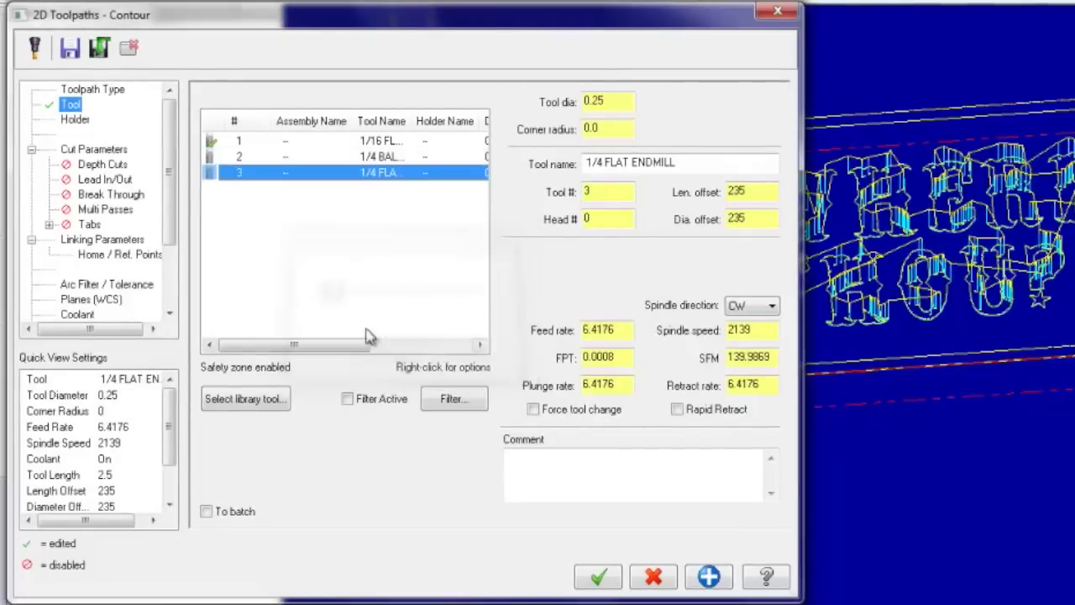
pyautogui.click(392, 141)
pyautogui.click(393, 157)
# Step: Set feed and retract rates to 15 and cutter compensation to Computer
pyautogui.doubleClick(601, 329)
pyautogui.write('15')
pyautogui.doubleClick(732, 383)
pyautogui.write('1')
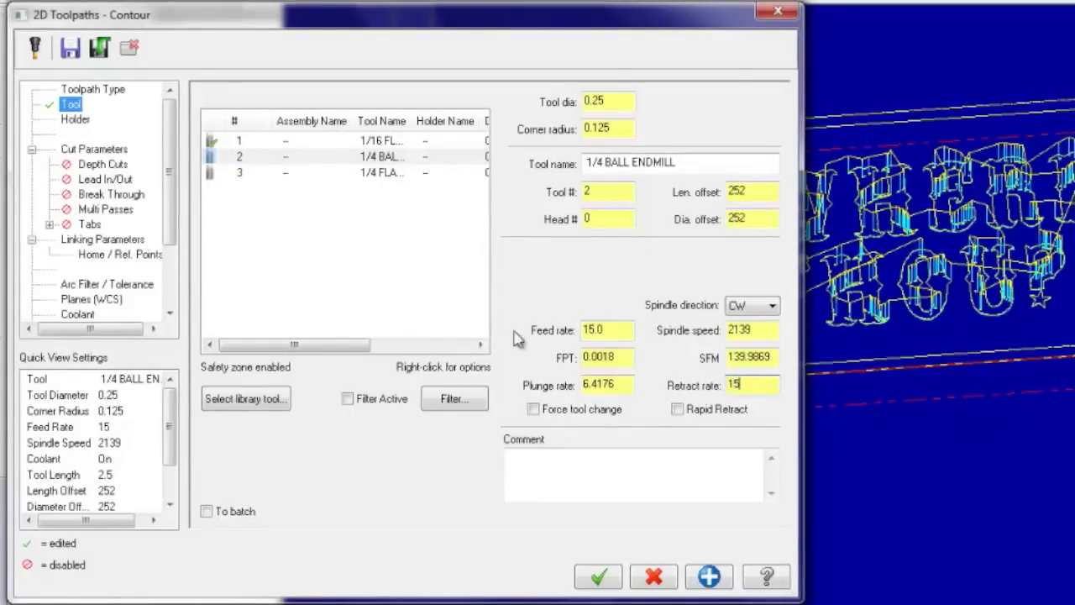
pyautogui.click(101, 151)
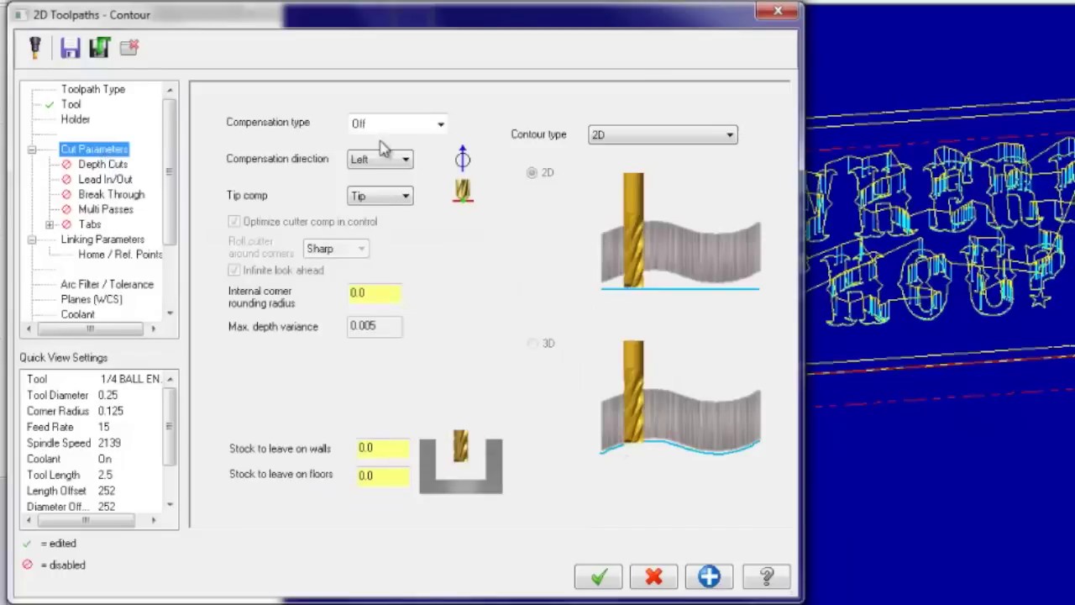
pyautogui.click(438, 123)
pyautogui.click(427, 144)
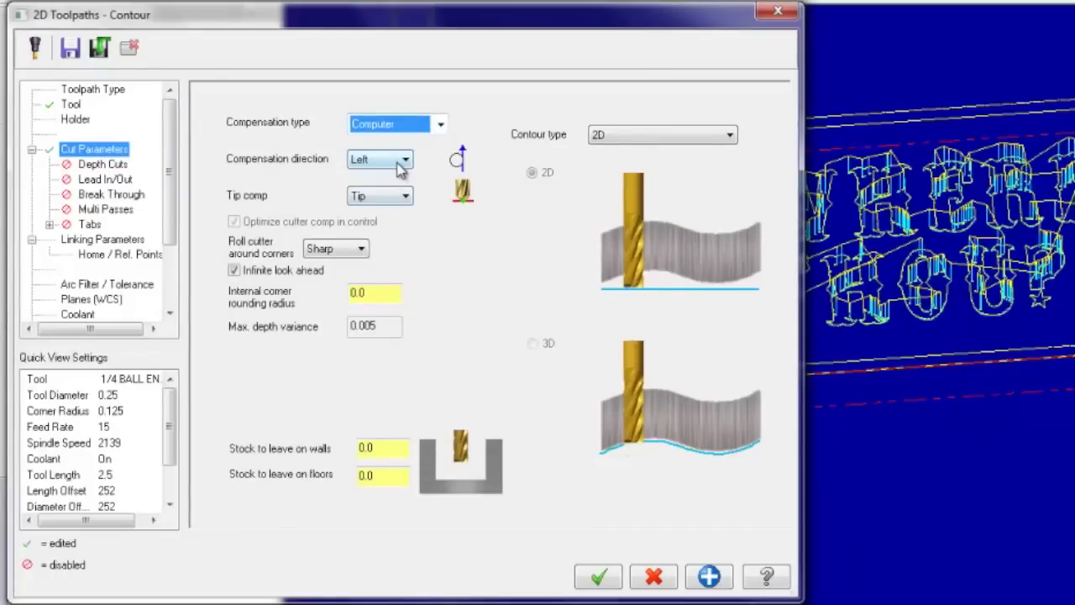
# Step: Set the linking depth to -0.05 absolute and create the second contour operation
pyautogui.click(102, 166)
pyautogui.click(109, 241)
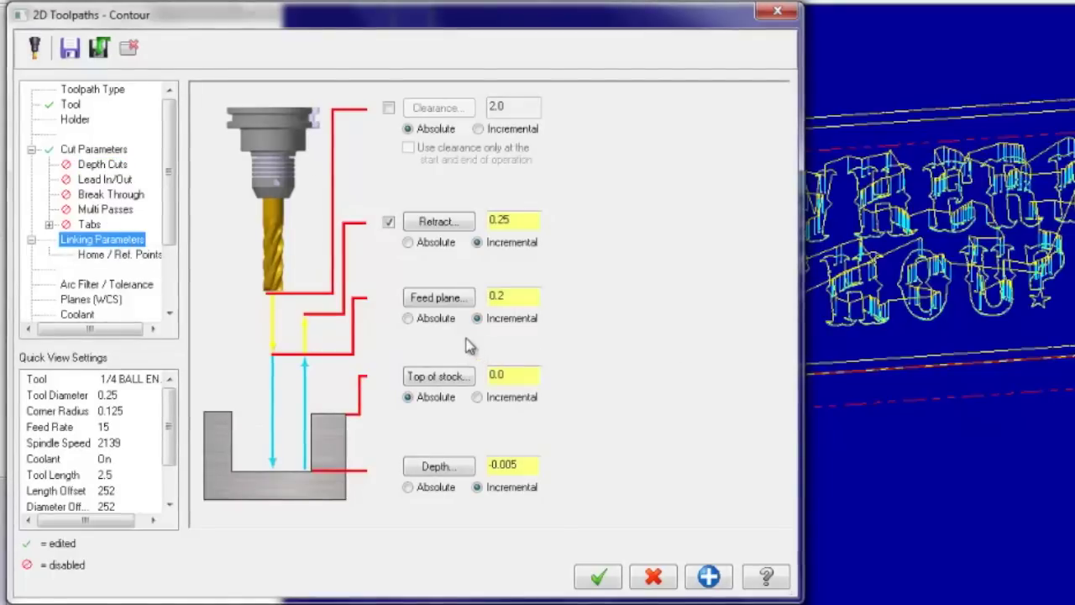
pyautogui.click(517, 464)
pyautogui.press('BackSpace')
pyautogui.press('BackSpace')
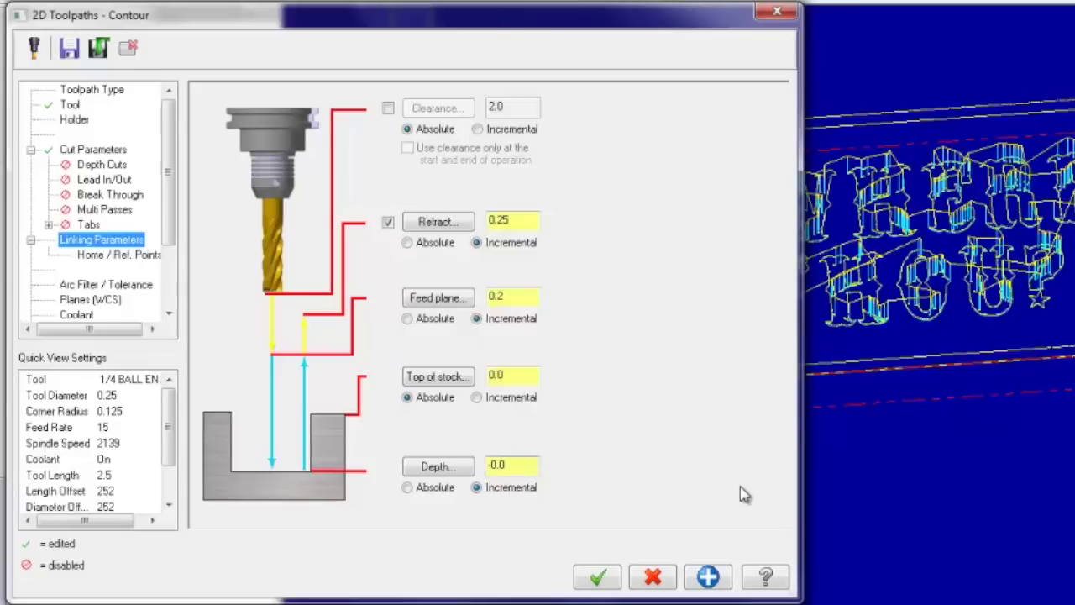
pyautogui.write('5')
pyautogui.press('BackSpace')
pyautogui.press('BackSpace')
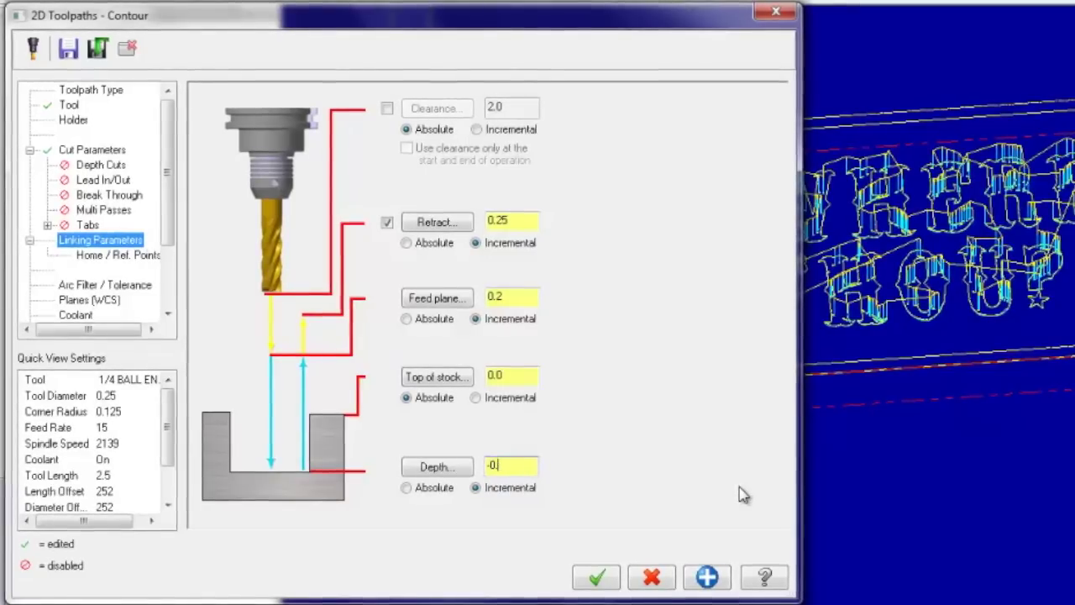
pyautogui.write('0')
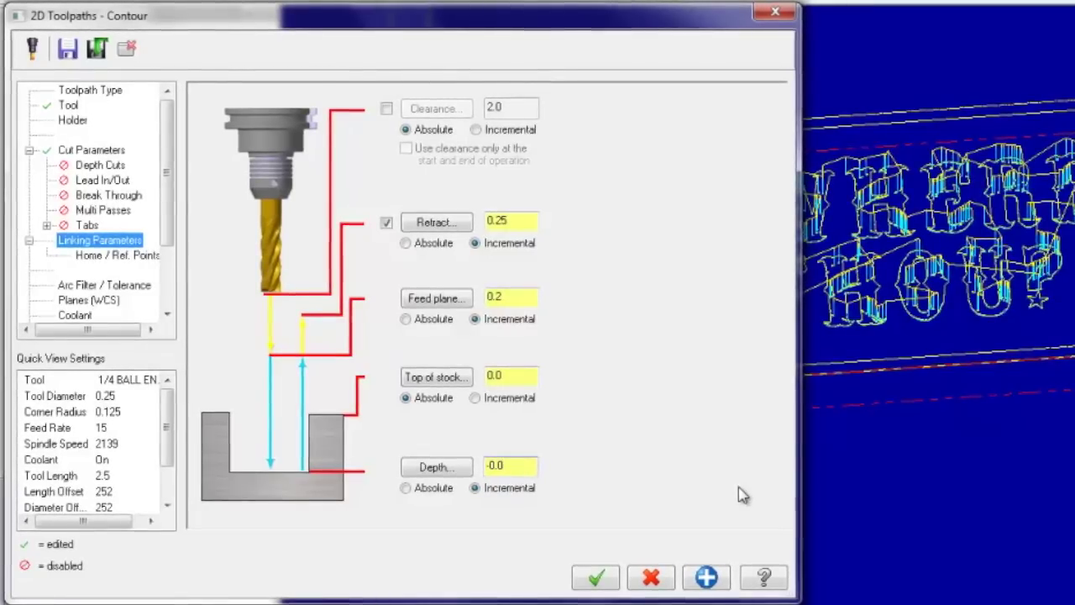
pyautogui.write('5')
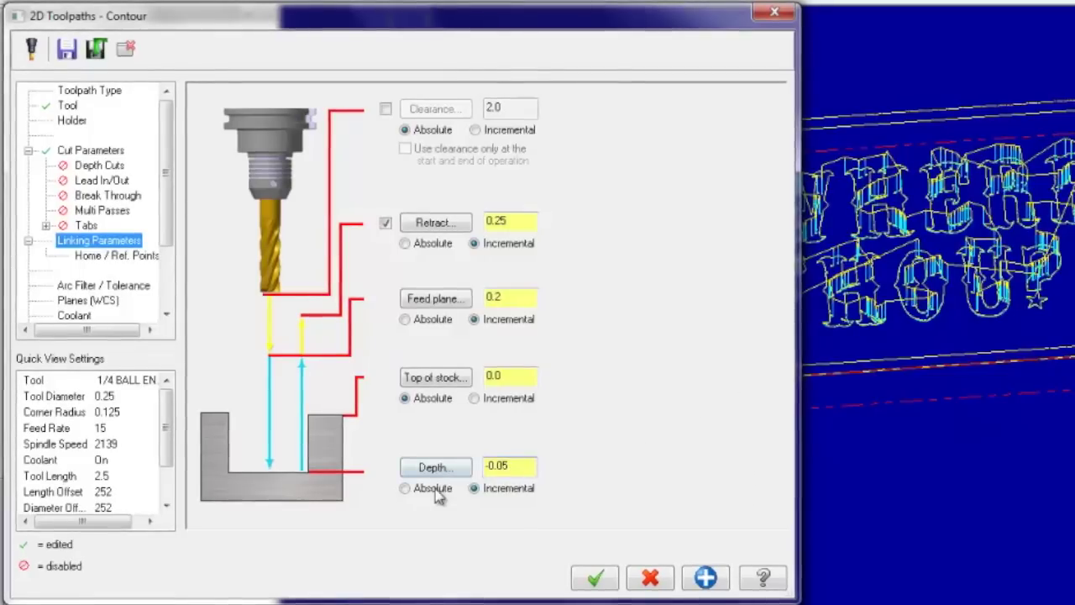
pyautogui.click(432, 490)
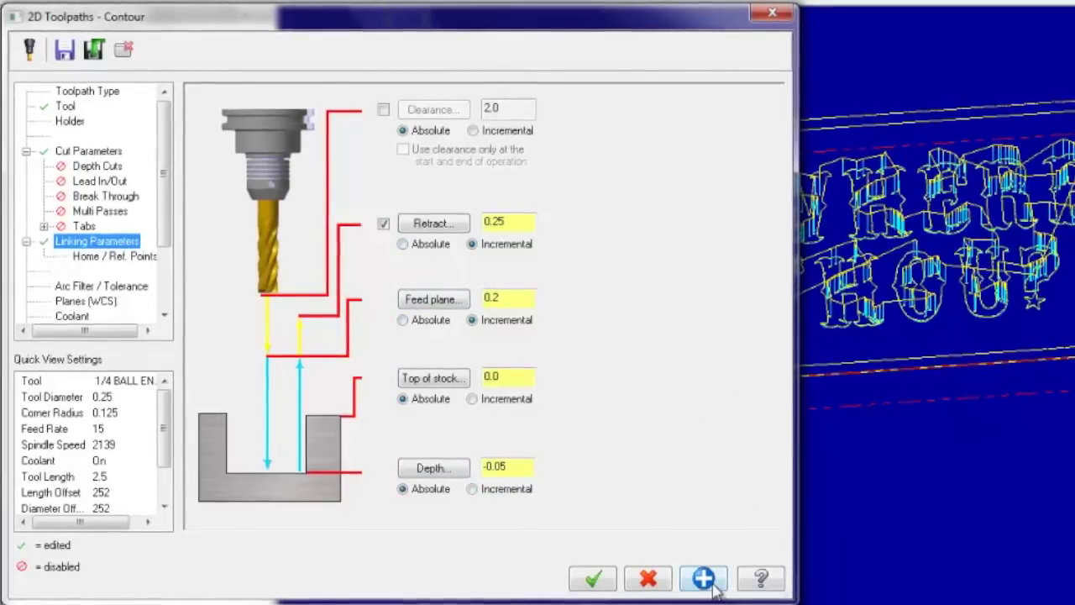
pyautogui.click(593, 577)
pyautogui.moveTo(798, 470); pyautogui.dragTo(682, 270, button='middle')
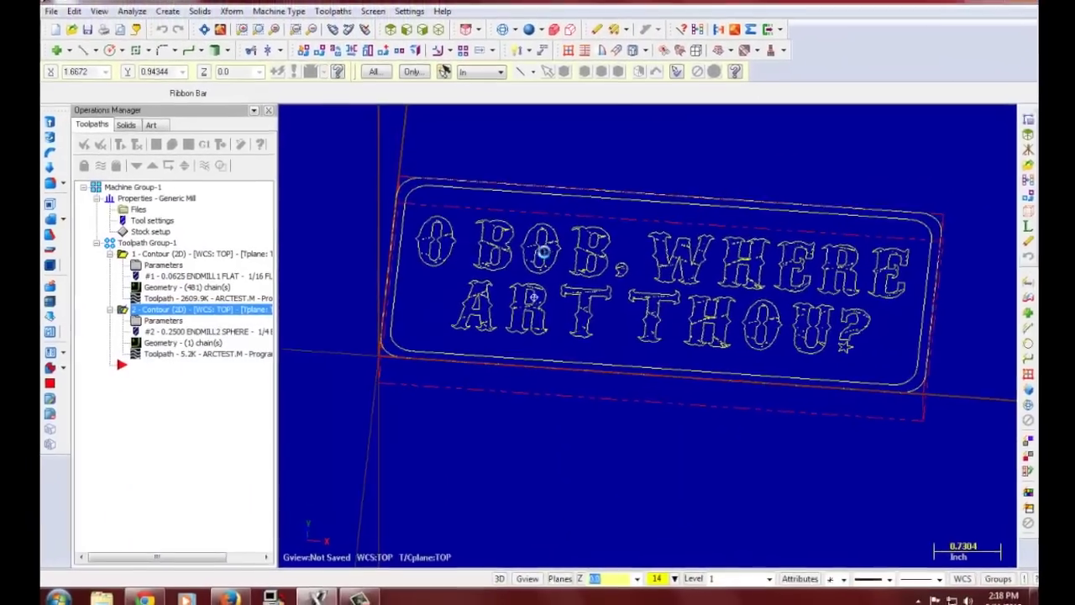
# Step: Insert a new Contour toolpath after the last operation, chained on the plate's outer edge
pyautogui.moveTo(597, 298); pyautogui.dragTo(545, 273, button='middle')
pyautogui.moveTo(440, 172); pyautogui.dragTo(549, 328, button='middle')
pyautogui.scroll(1, 549, 328)
pyautogui.scroll(1, 550, 334)
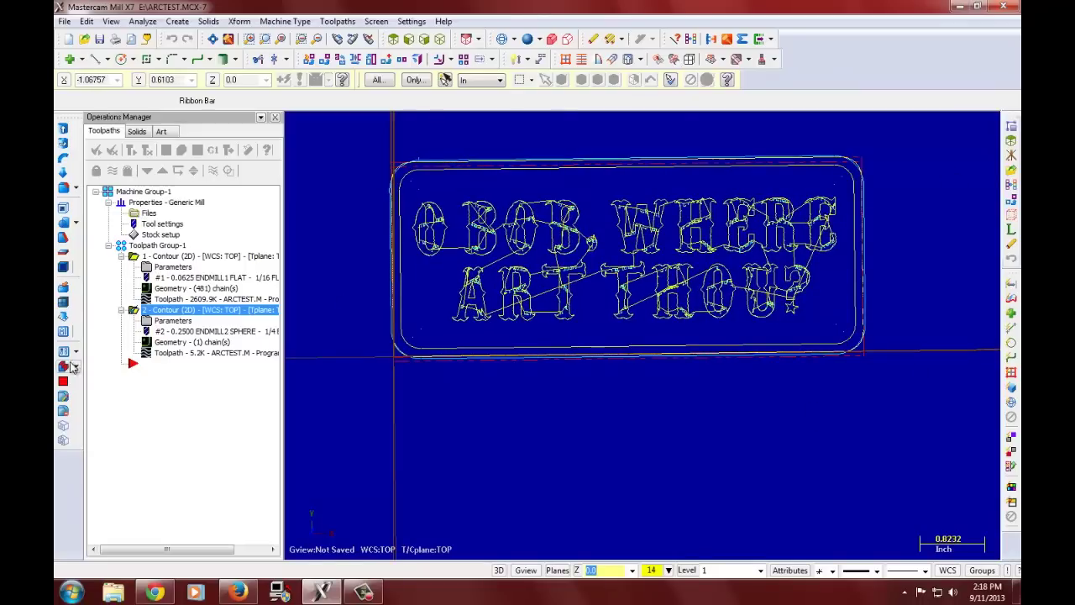
pyautogui.click(173, 363)
pyautogui.click(337, 21)
pyautogui.click(355, 36)
pyautogui.scroll(3, 376, 314)
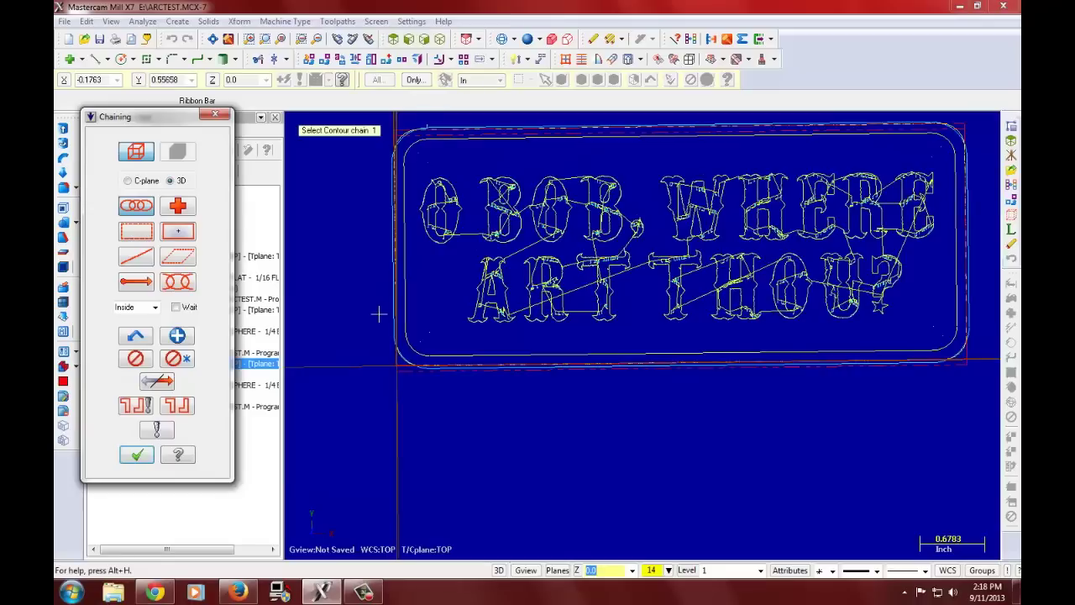
pyautogui.click(395, 307)
pyautogui.scroll(-2, 390, 307)
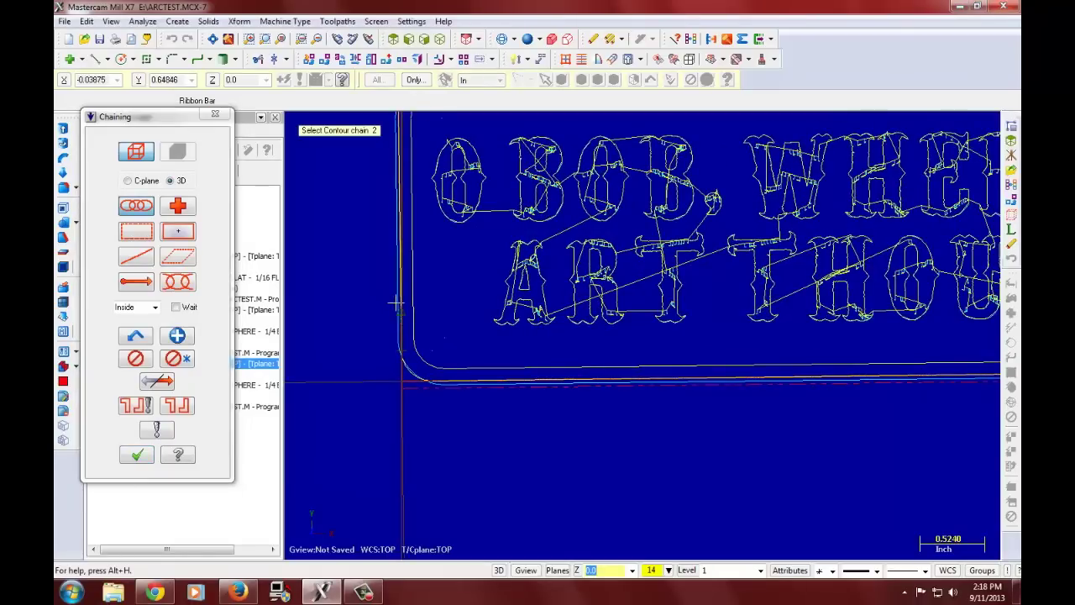
pyautogui.scroll(-3, 372, 336)
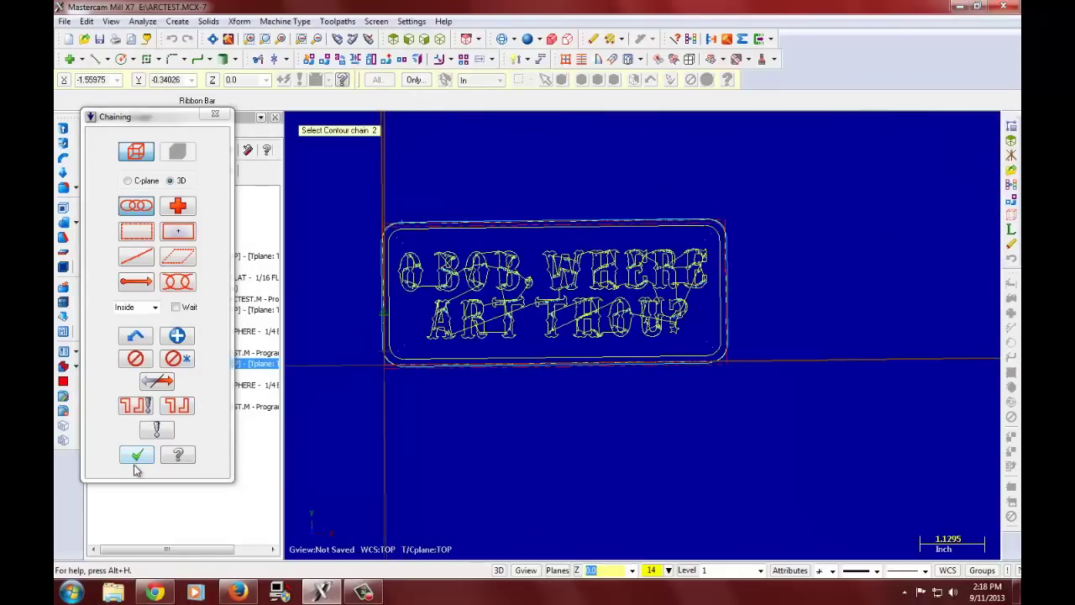
pyautogui.click(137, 455)
# Step: Assign the 3/8 FLAT ENDMILL from the library with feed and retract rates of 15
pyautogui.click(131, 183)
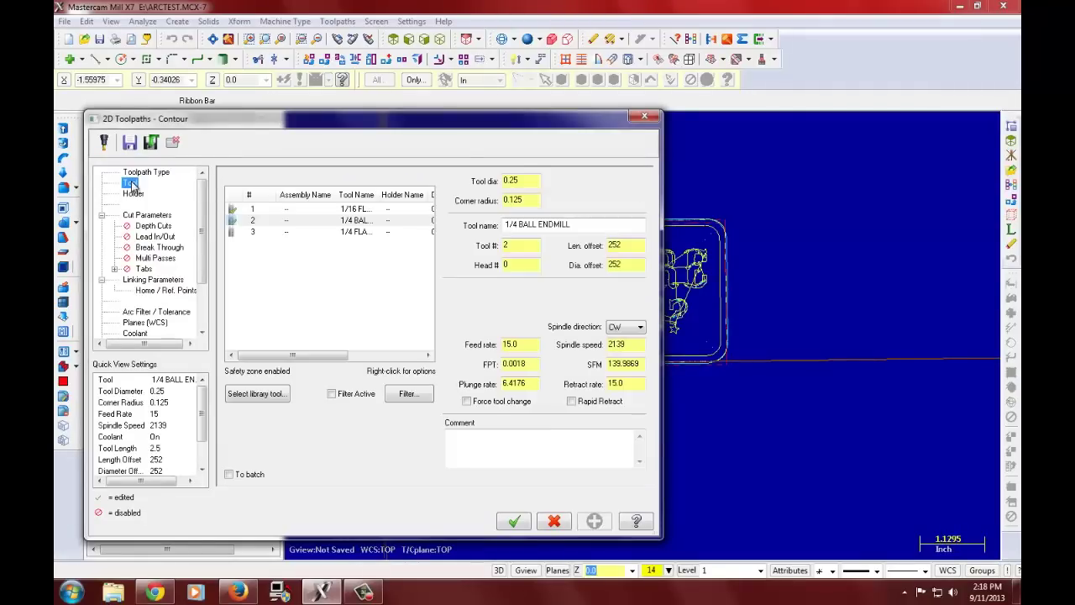
pyautogui.click(257, 394)
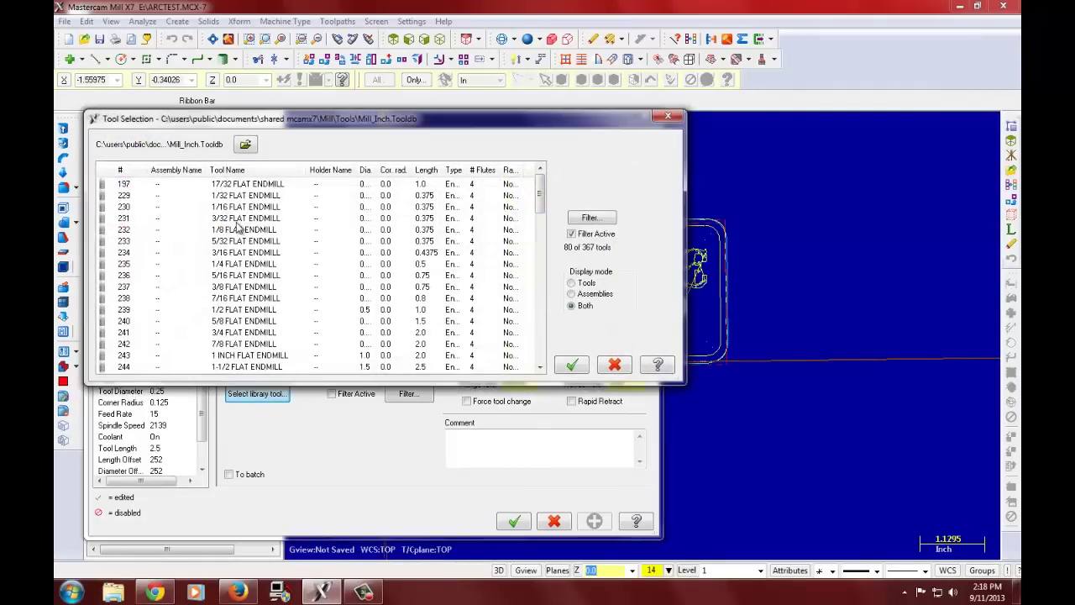
pyautogui.scroll(-10, 238, 225)
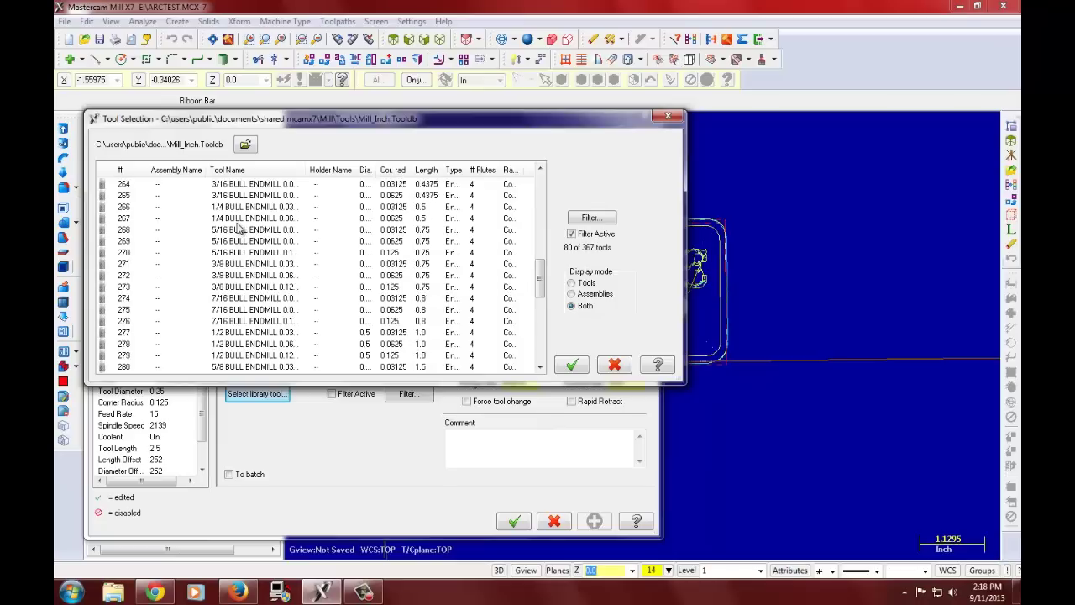
pyautogui.scroll(5, 239, 225)
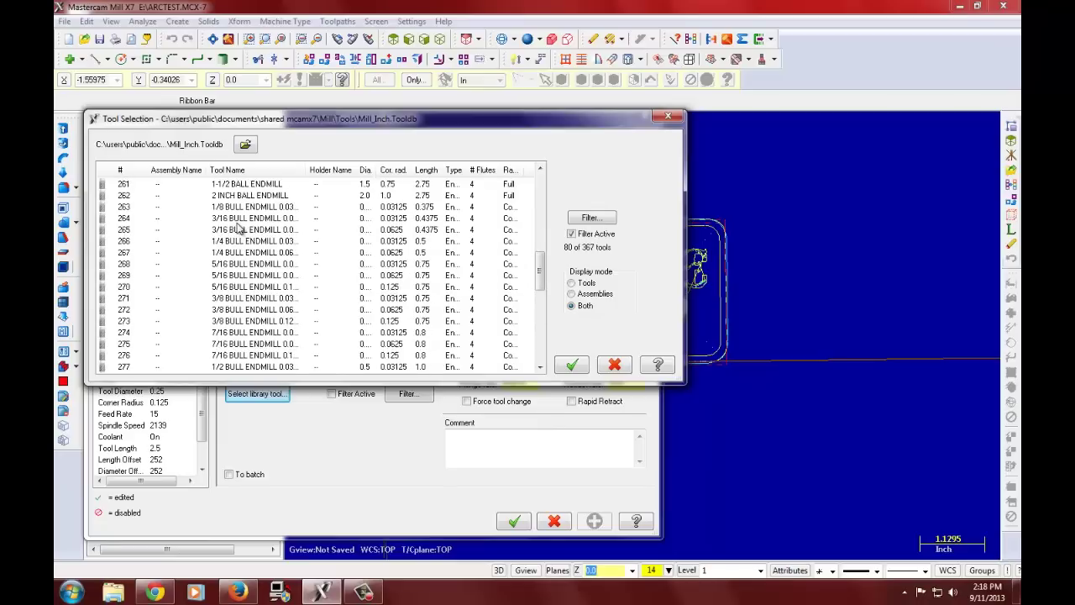
pyautogui.scroll(1, 285, 319)
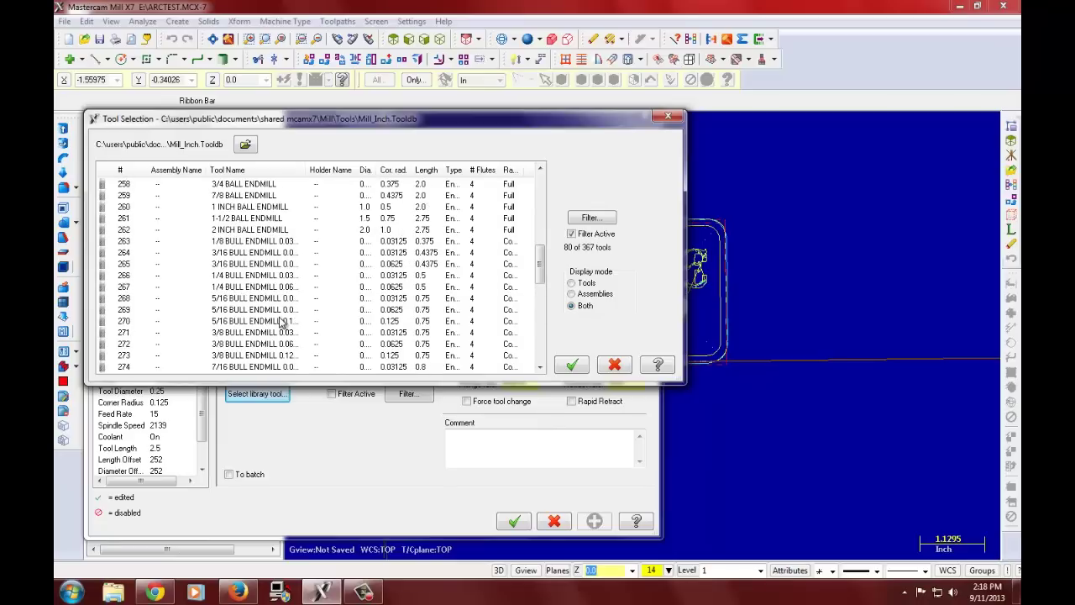
pyautogui.scroll(9, 276, 354)
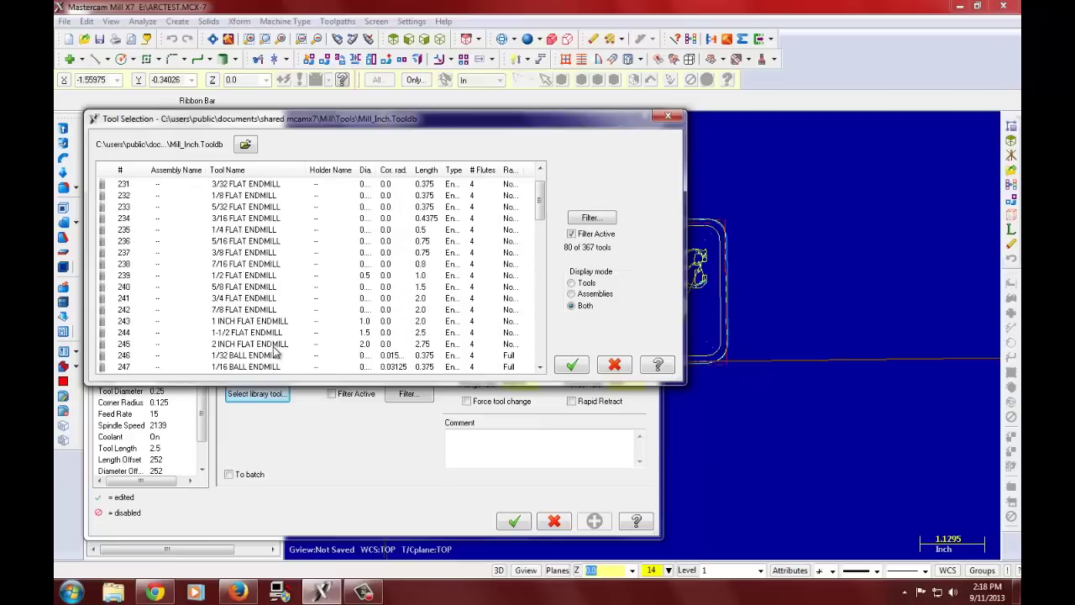
pyautogui.click(251, 256)
pyautogui.click(571, 364)
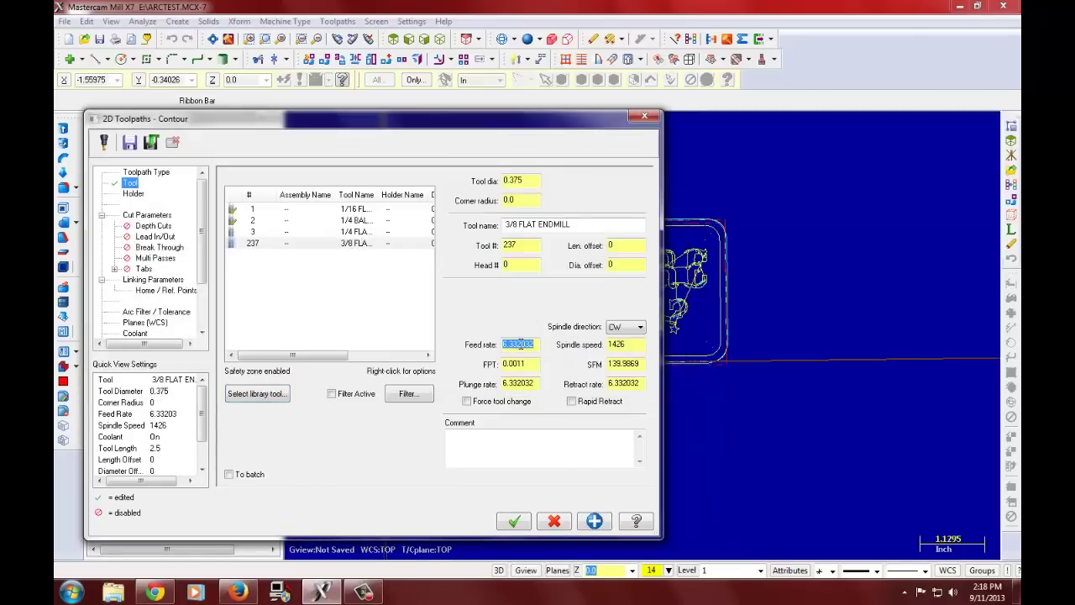
pyautogui.click(622, 384)
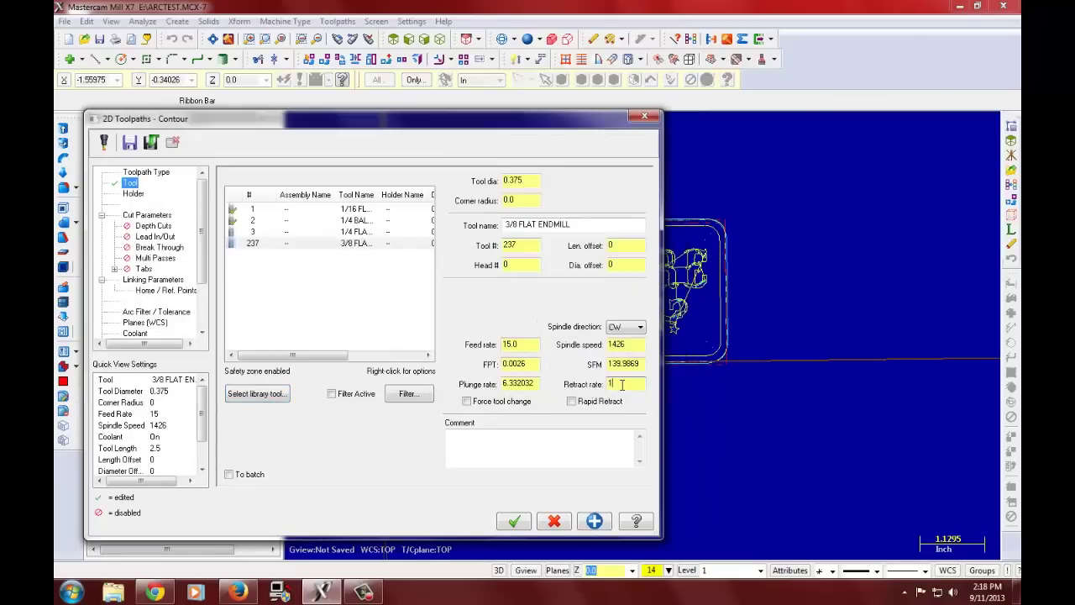
pyautogui.write('15')
pyautogui.click(568, 442)
# Step: Turn on depth cuts and review the lead in/out, break through and tabs settings
pyautogui.click(148, 215)
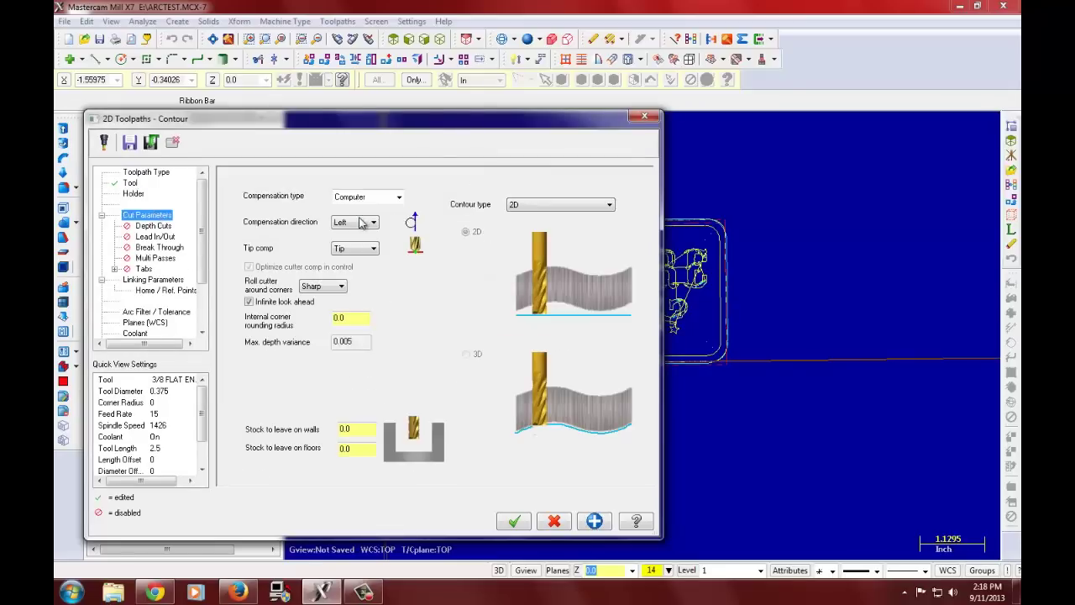
pyautogui.click(144, 226)
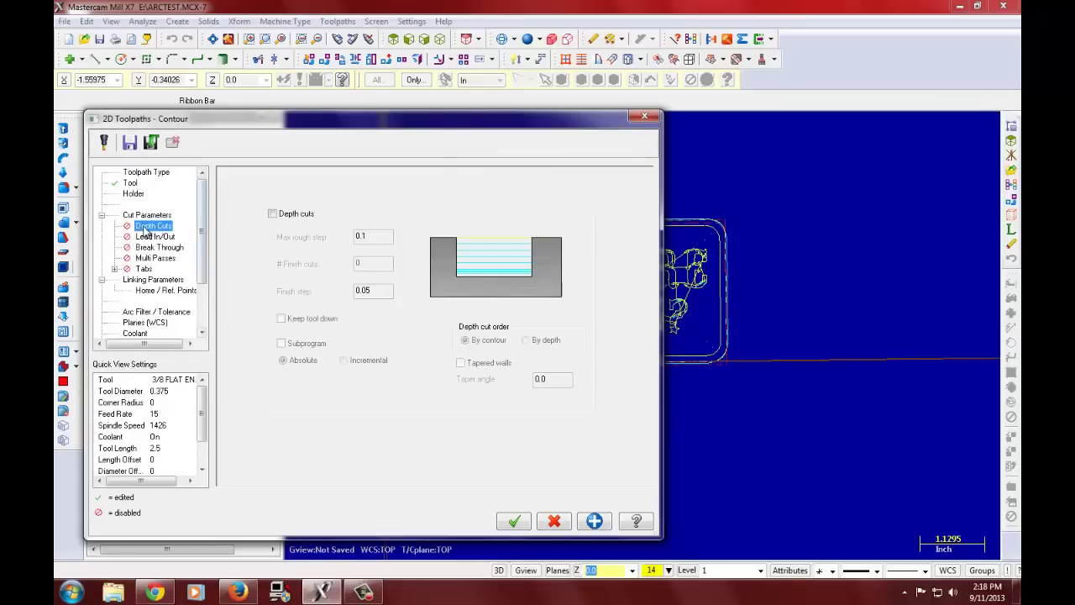
pyautogui.click(296, 213)
pyautogui.click(391, 238)
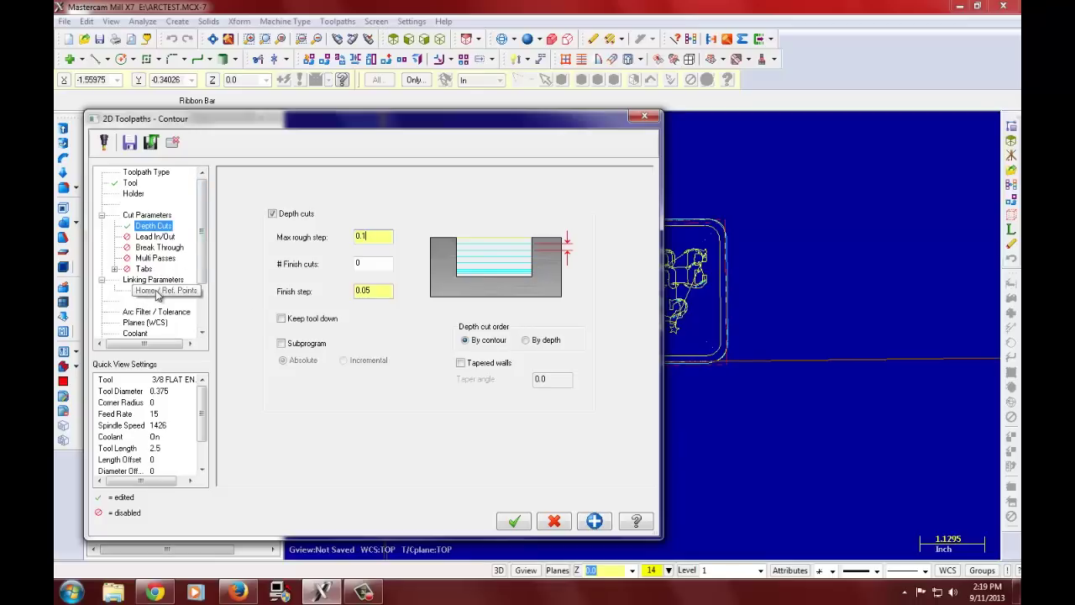
pyautogui.click(152, 238)
pyautogui.click(153, 248)
pyautogui.click(149, 268)
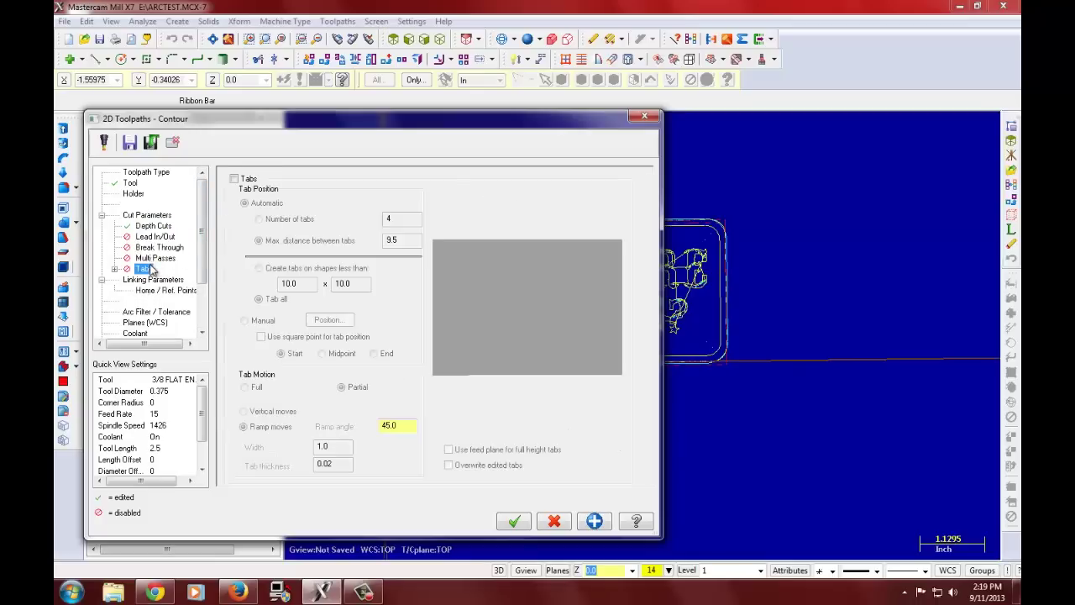
pyautogui.click(151, 238)
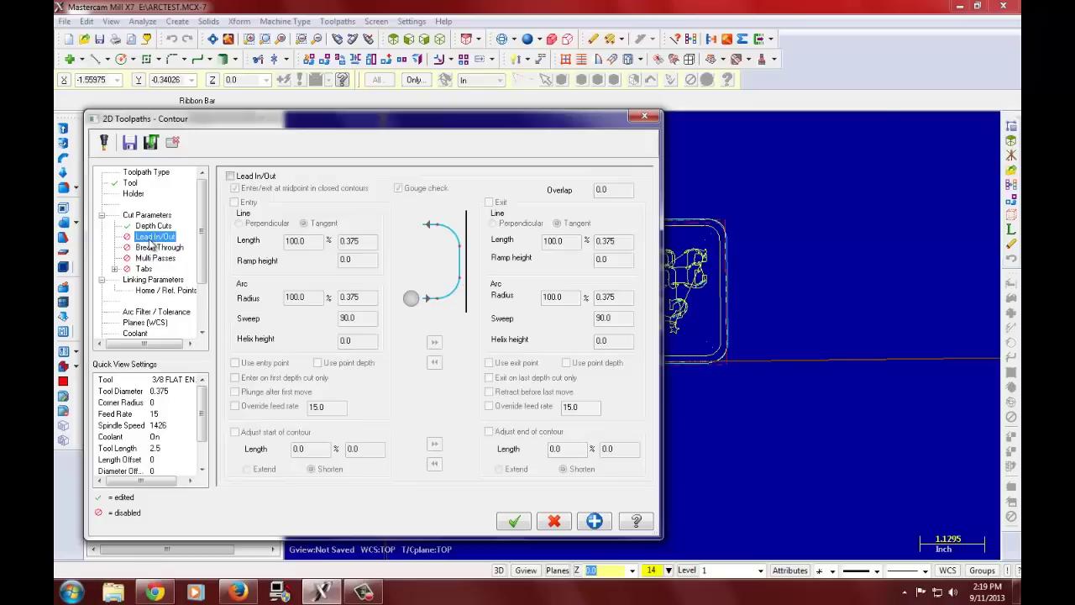
# Step: Set the linking depth to -0.55 absolute and create the profile operation
pyautogui.click(143, 281)
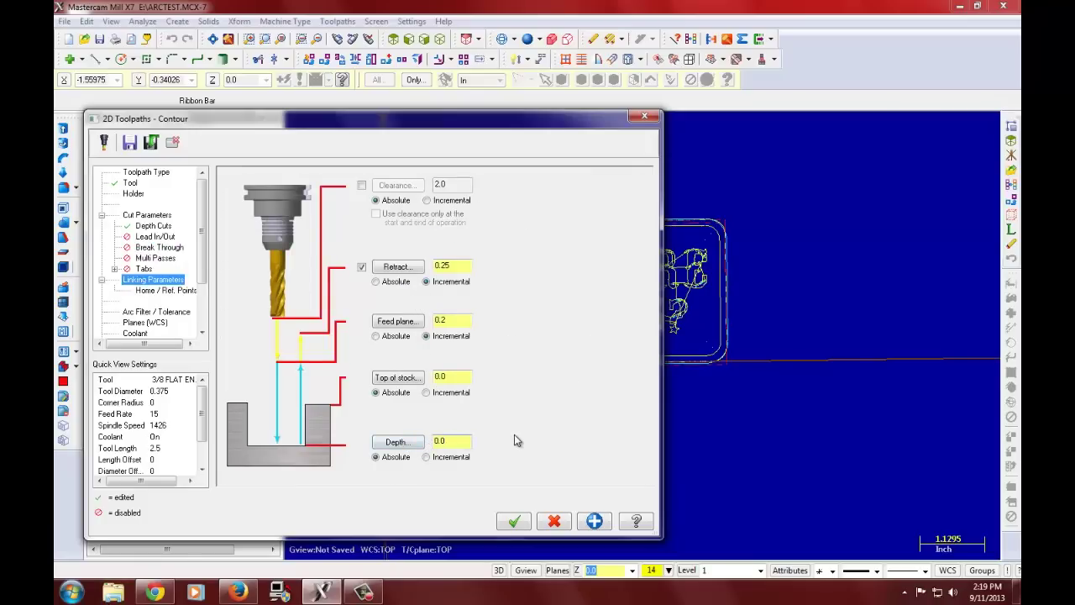
pyautogui.press('BackSpace')
pyautogui.press('BackSpace')
pyautogui.press('BackSpace')
pyautogui.write('-')
pyautogui.write('.55')
pyautogui.click(514, 522)
pyautogui.moveTo(563, 397); pyautogui.dragTo(626, 370, button='middle')
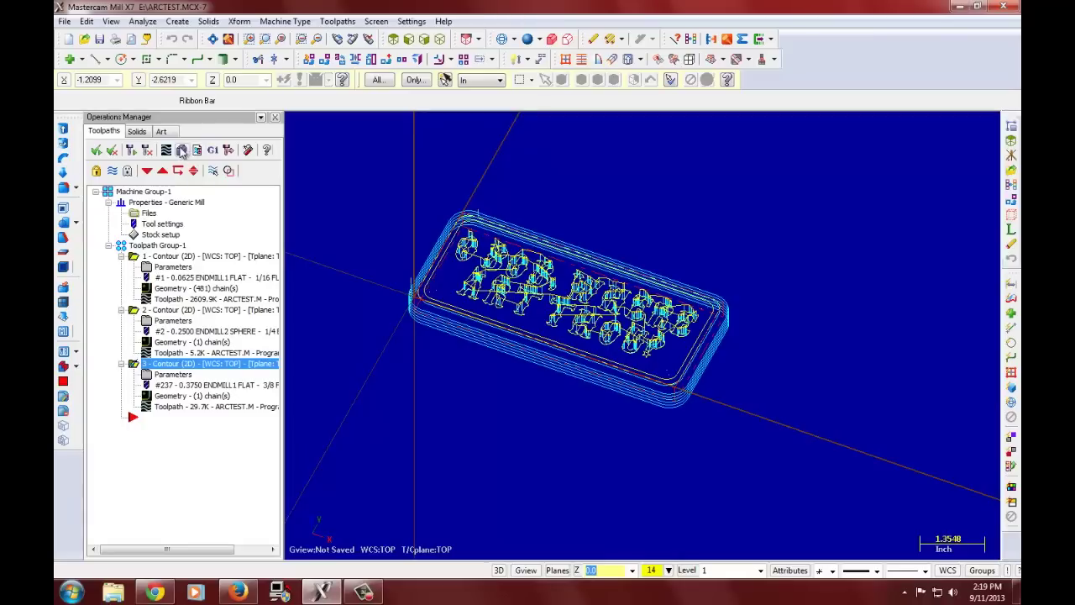
pyautogui.click(181, 150)
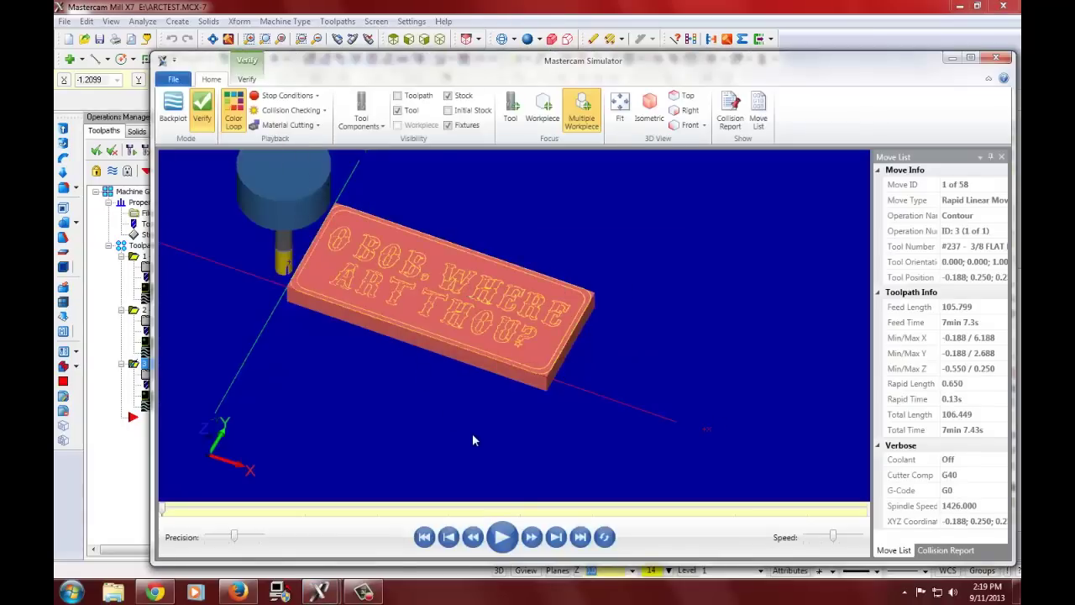
pyautogui.click(507, 543)
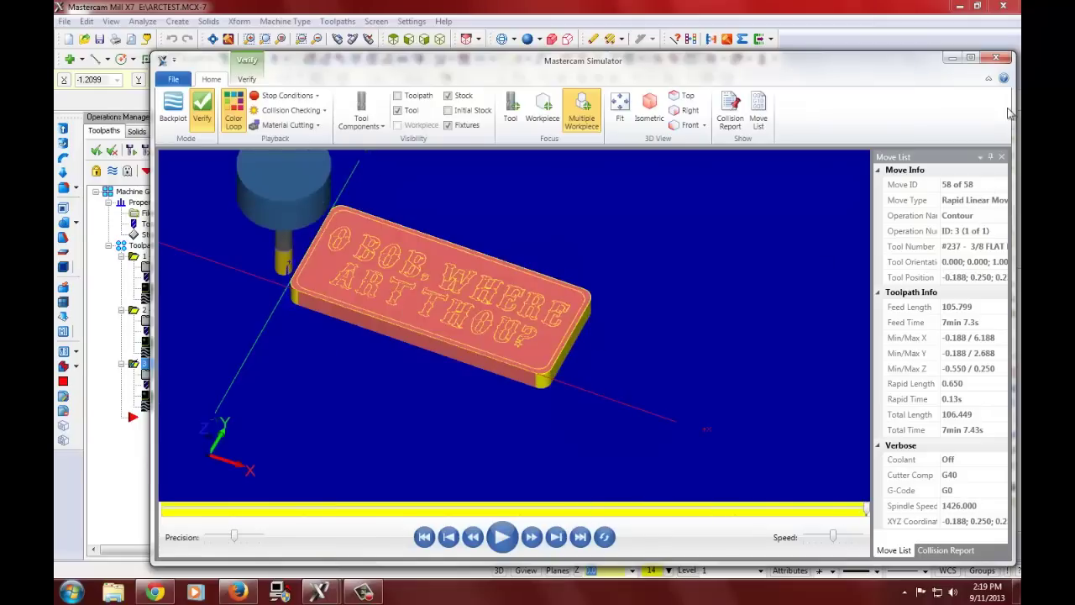
pyautogui.click(995, 57)
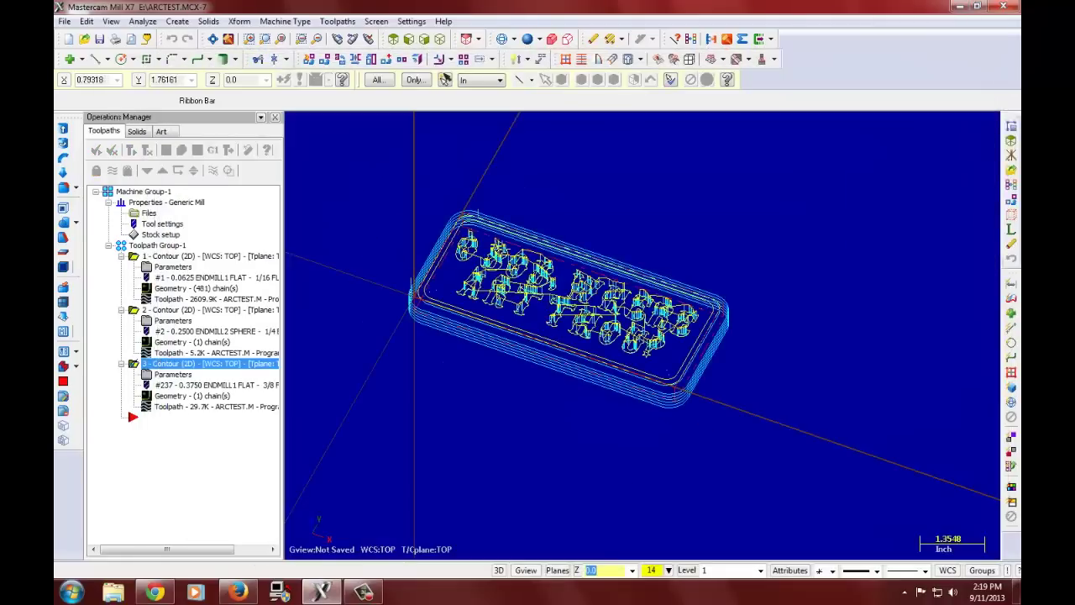
# Step: Simulate all Machine Group-1 operations in Verify mode and tilt the plate to inspect it
pyautogui.click(126, 192)
pyautogui.click(178, 153)
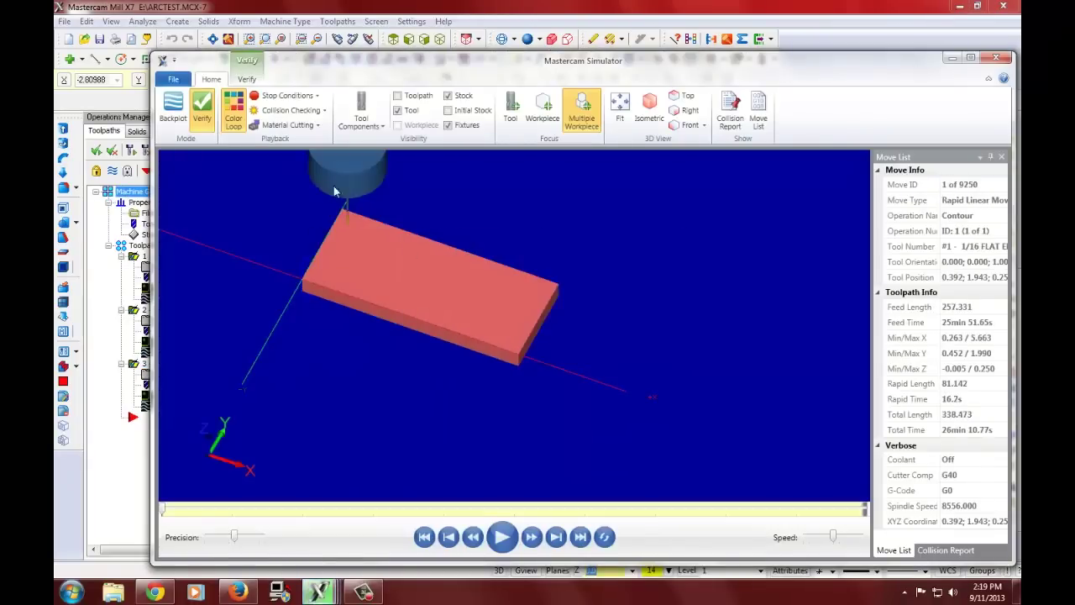
pyautogui.click(503, 537)
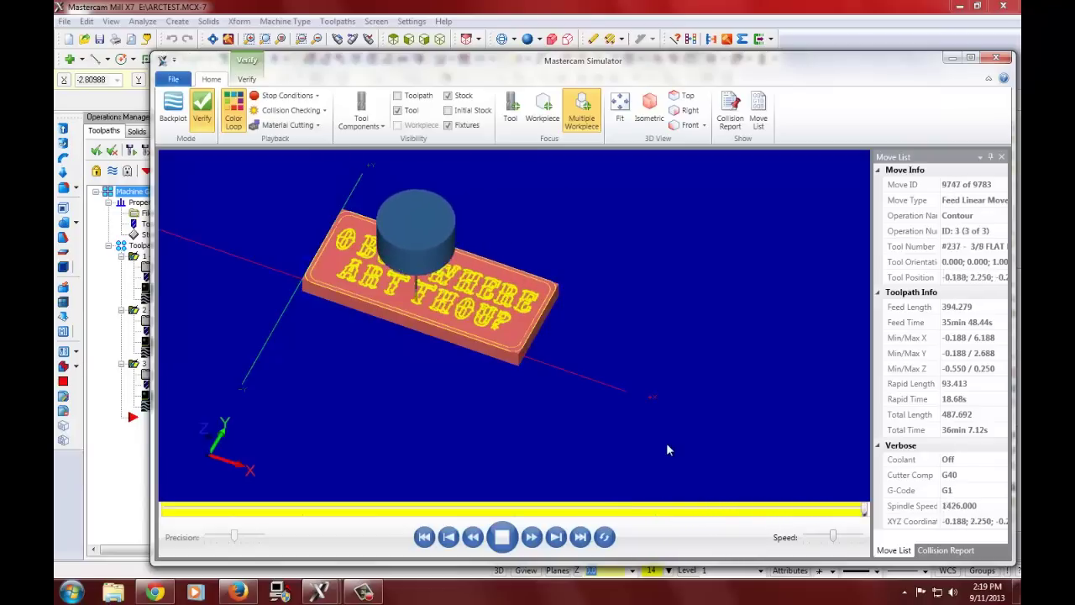
pyautogui.moveTo(403, 369); pyautogui.dragTo(456, 355, button='middle')
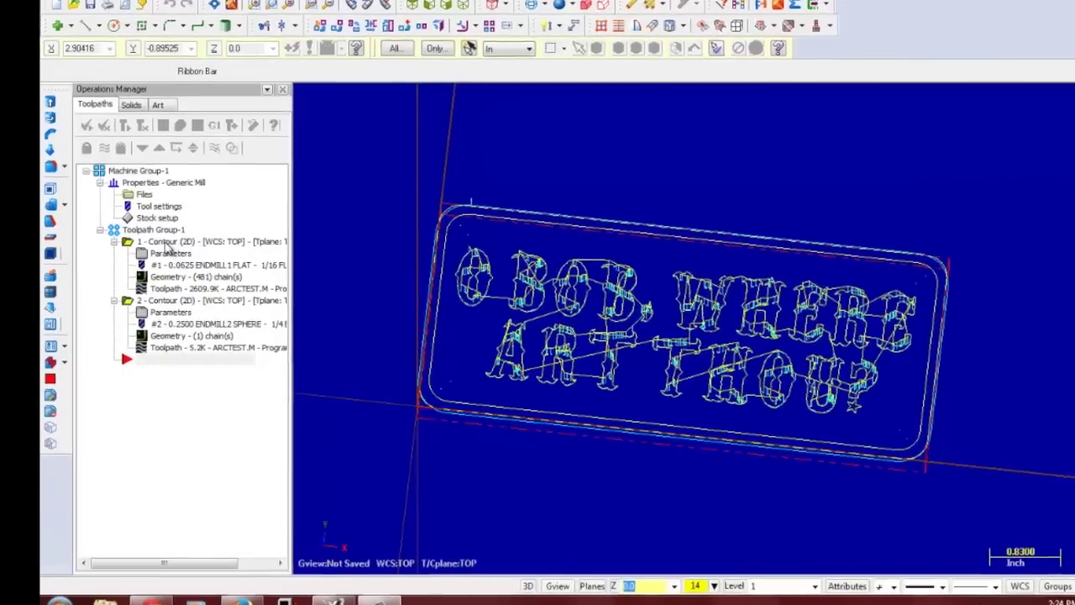
# Step: Change operation 1's linking depth to absolute -0.005, apply and accept it
pyautogui.click(210, 255)
pyautogui.click(172, 266)
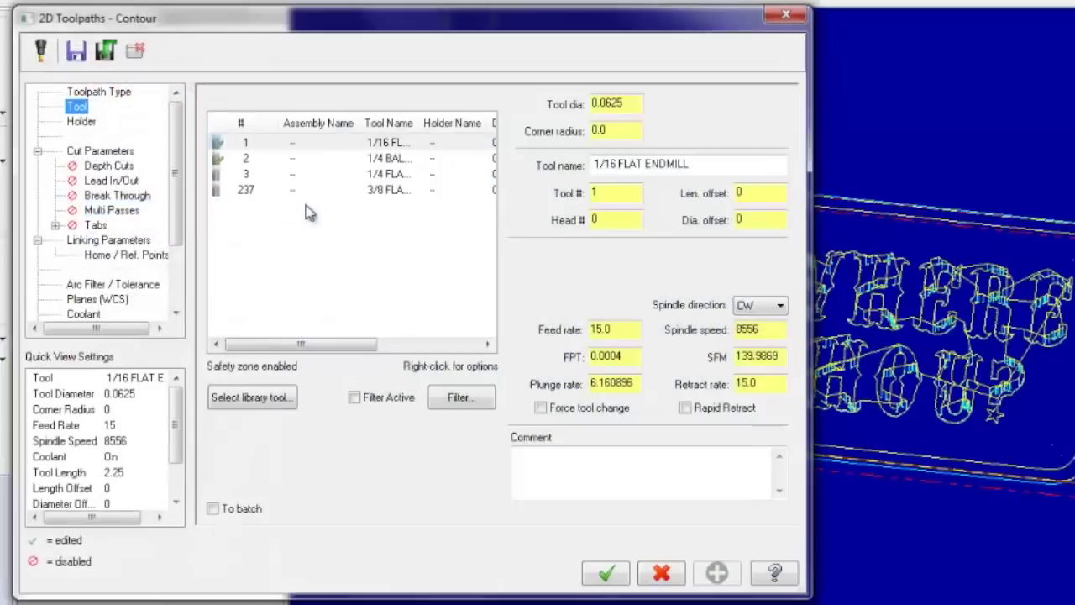
pyautogui.click(113, 240)
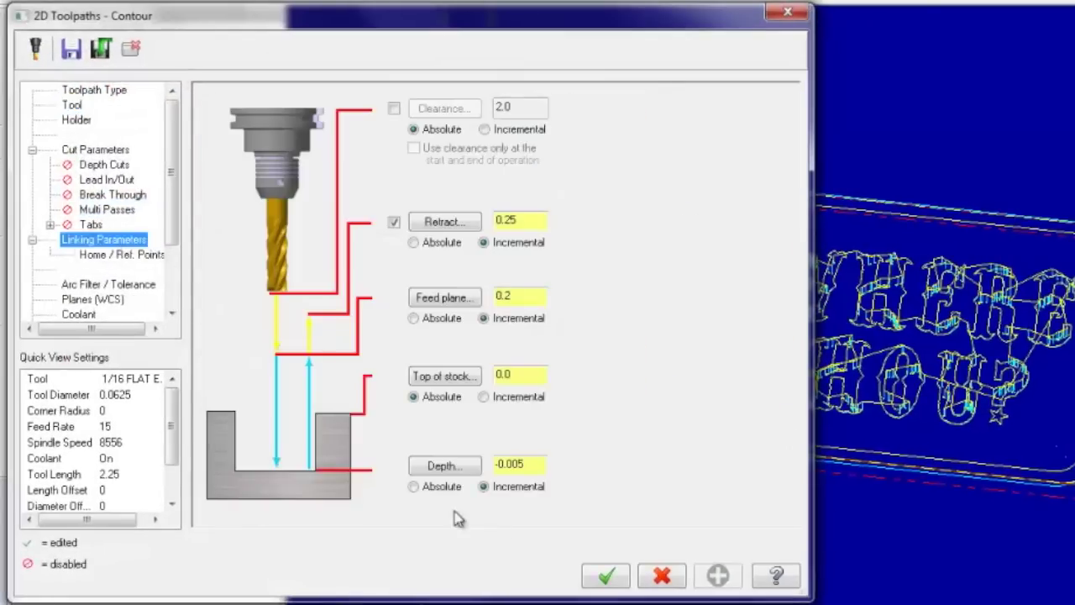
pyautogui.click(431, 489)
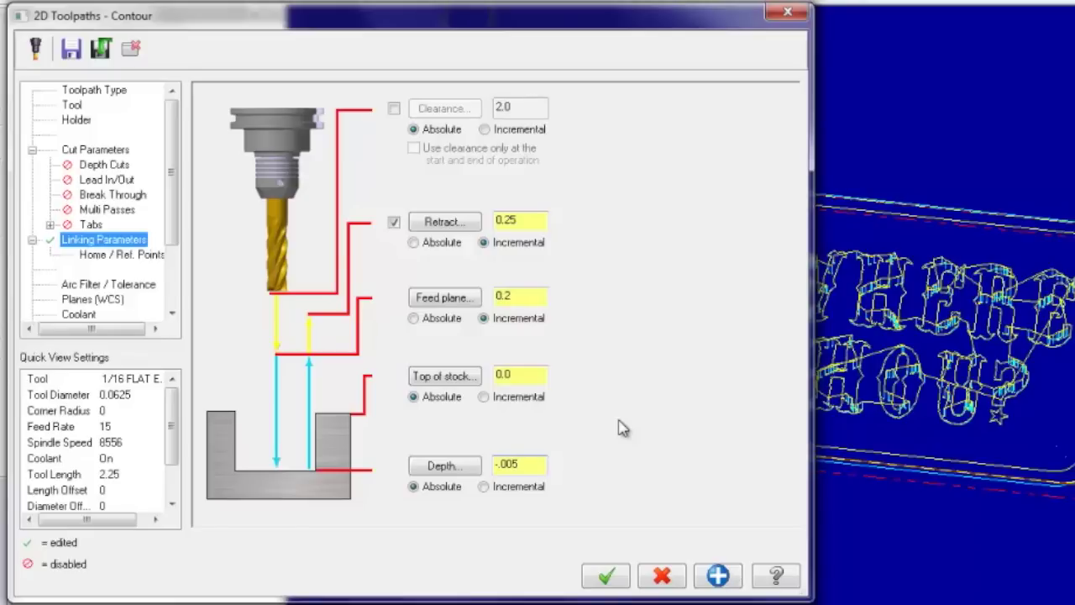
pyautogui.click(718, 578)
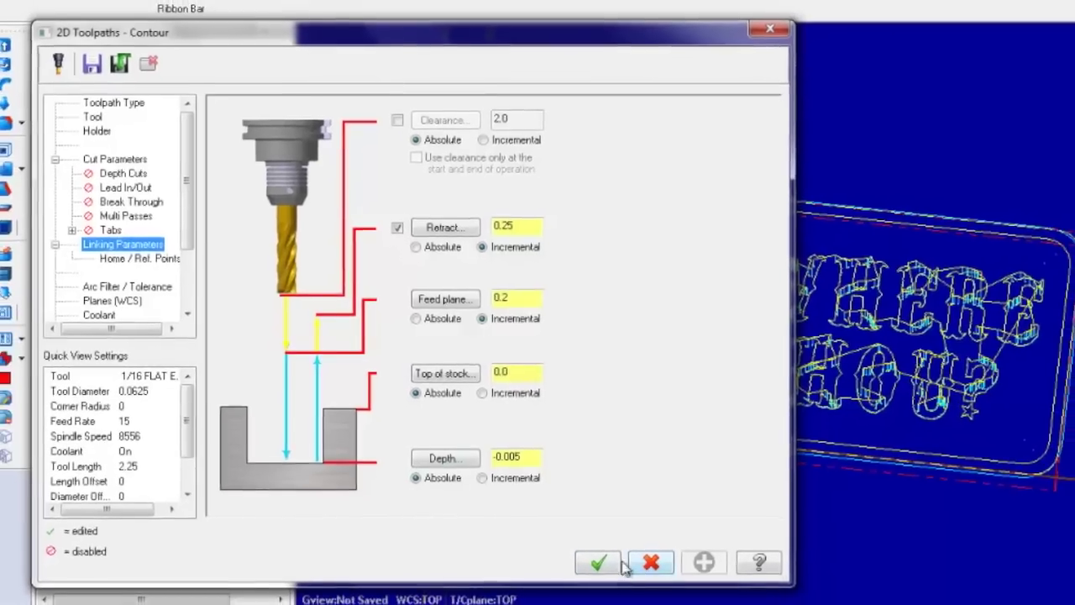
pyautogui.click(613, 566)
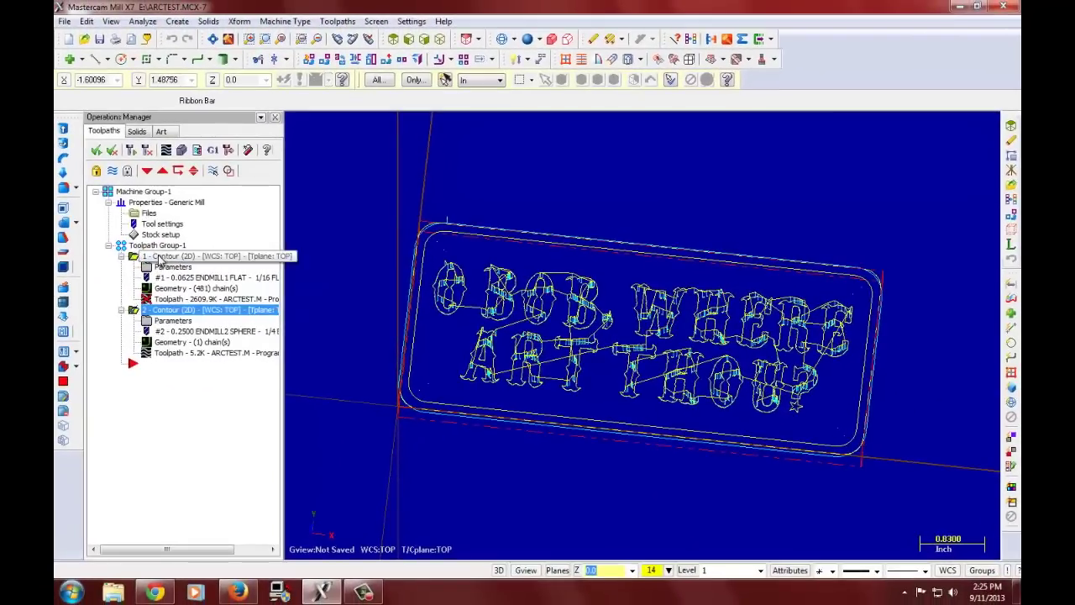
# Step: Regenerate all toolpaths and start a new Contour toolpath after the last operation
pyautogui.click(131, 149)
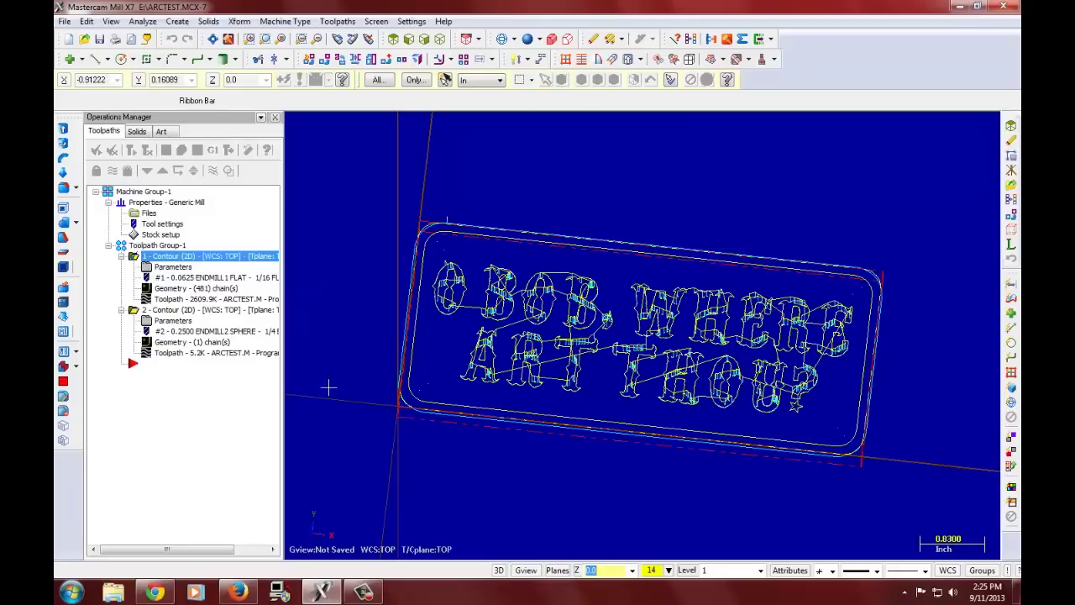
pyautogui.click(160, 366)
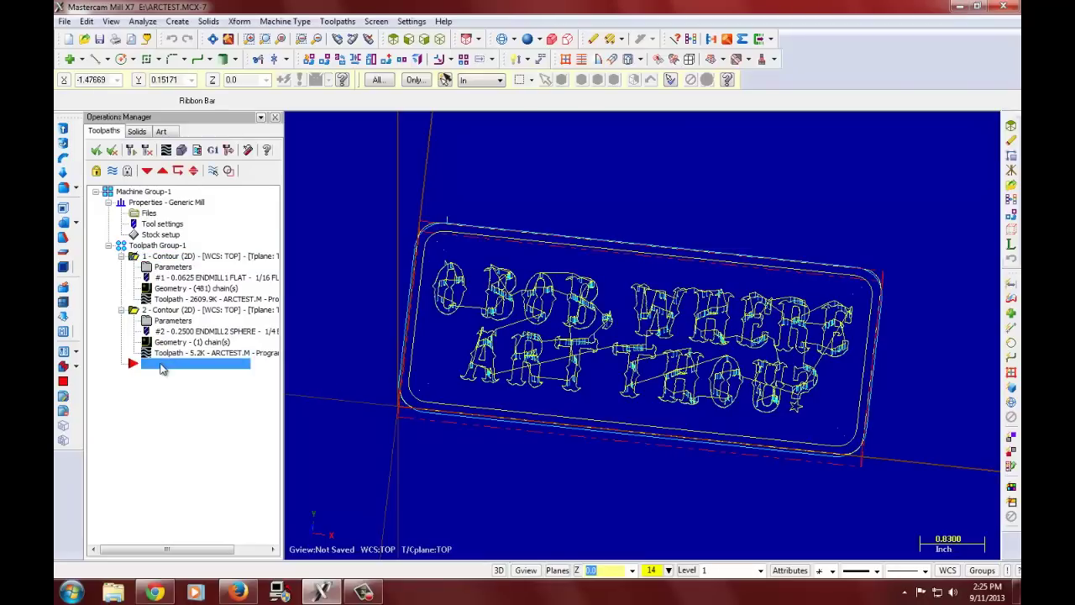
pyautogui.click(353, 22)
pyautogui.click(356, 38)
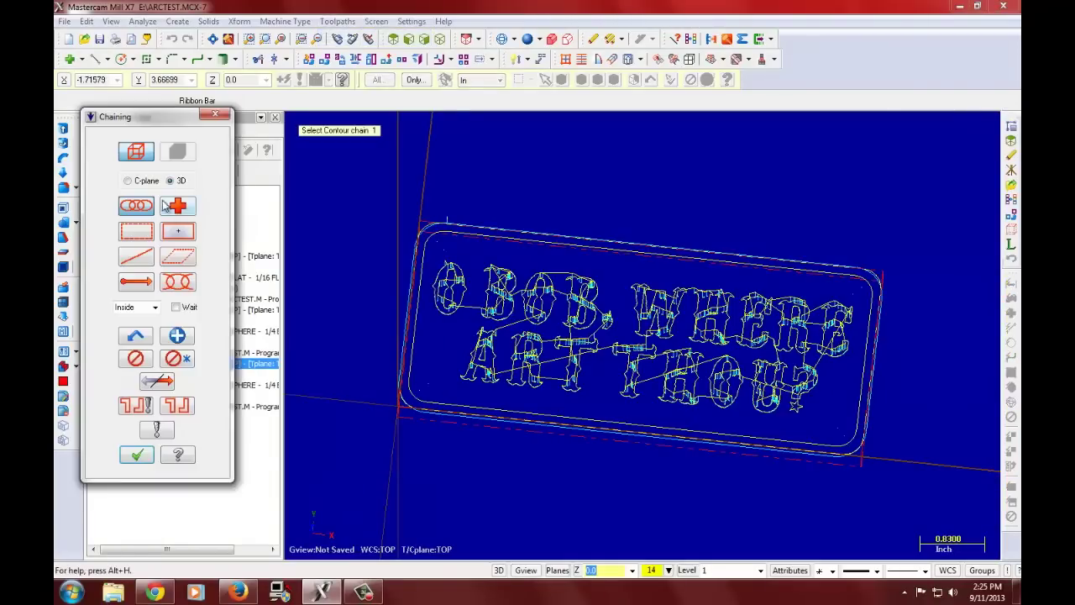
# Step: Orbit around the plate and confirm the chained outer outline
pyautogui.scroll(5, 485, 163)
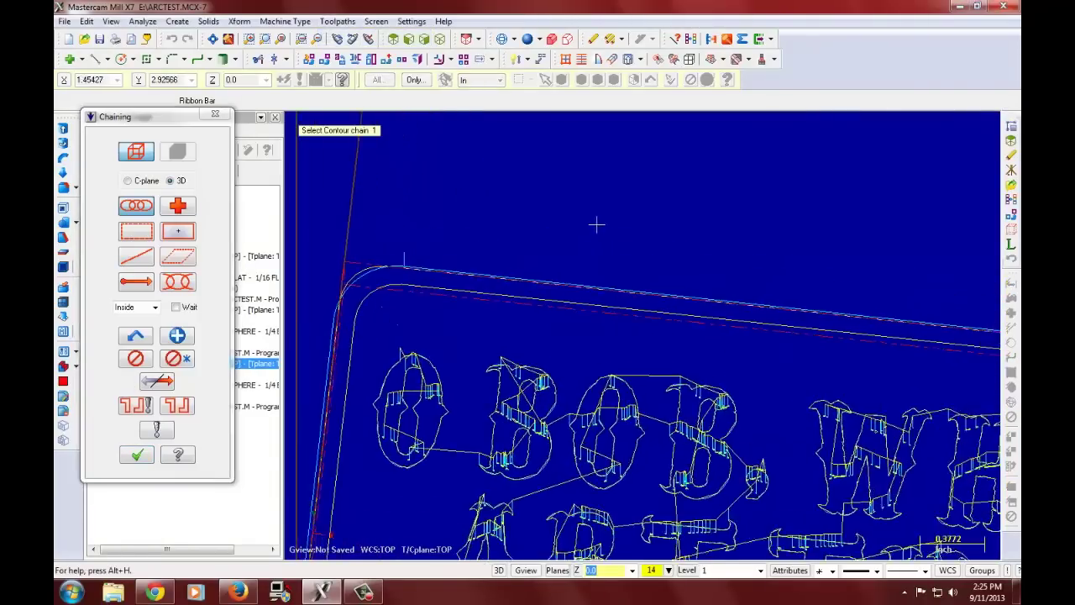
pyautogui.moveTo(582, 265); pyautogui.dragTo(619, 264, button='middle')
pyautogui.click(392, 38)
pyautogui.scroll(5, 619, 263)
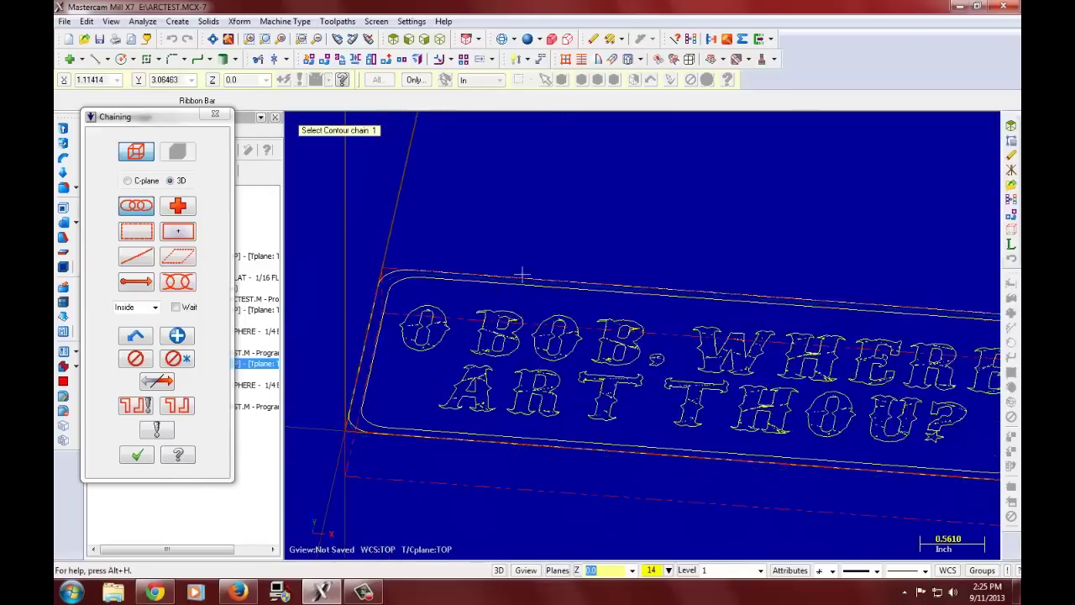
pyautogui.moveTo(356, 325); pyautogui.dragTo(500, 220, button='middle')
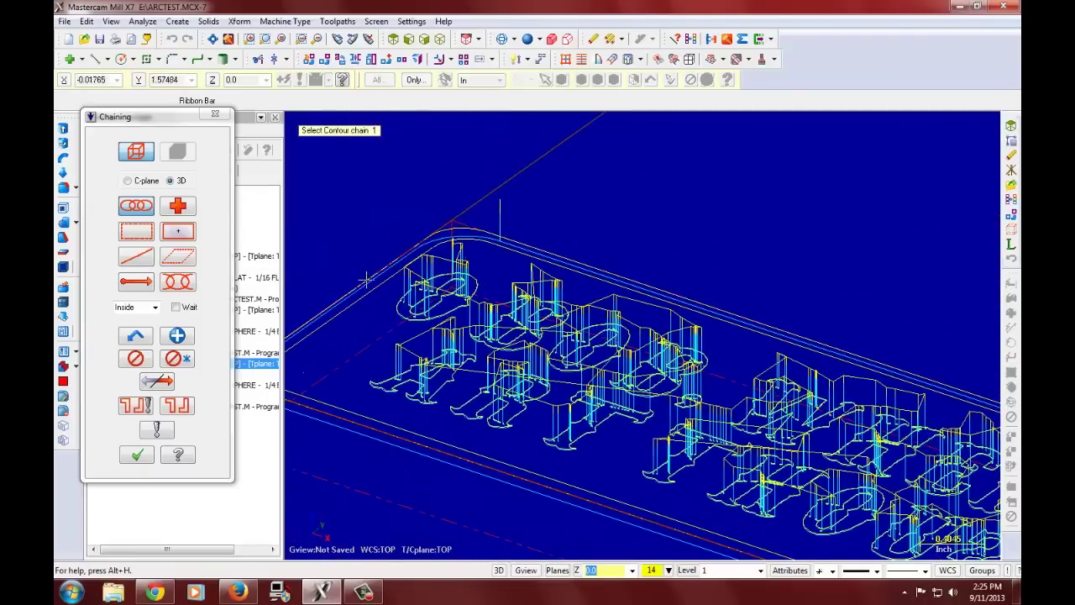
pyautogui.moveTo(366, 280); pyautogui.dragTo(496, 321, button='middle')
pyautogui.moveTo(454, 260); pyautogui.dragTo(382, 141, button='middle')
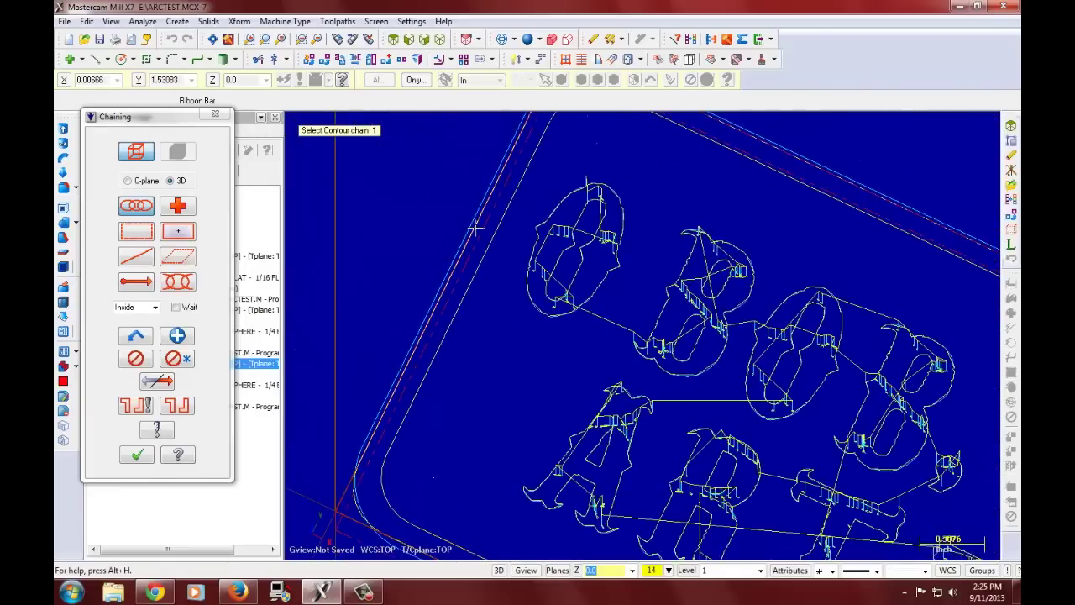
pyautogui.moveTo(475, 227); pyautogui.dragTo(597, 200, button='middle')
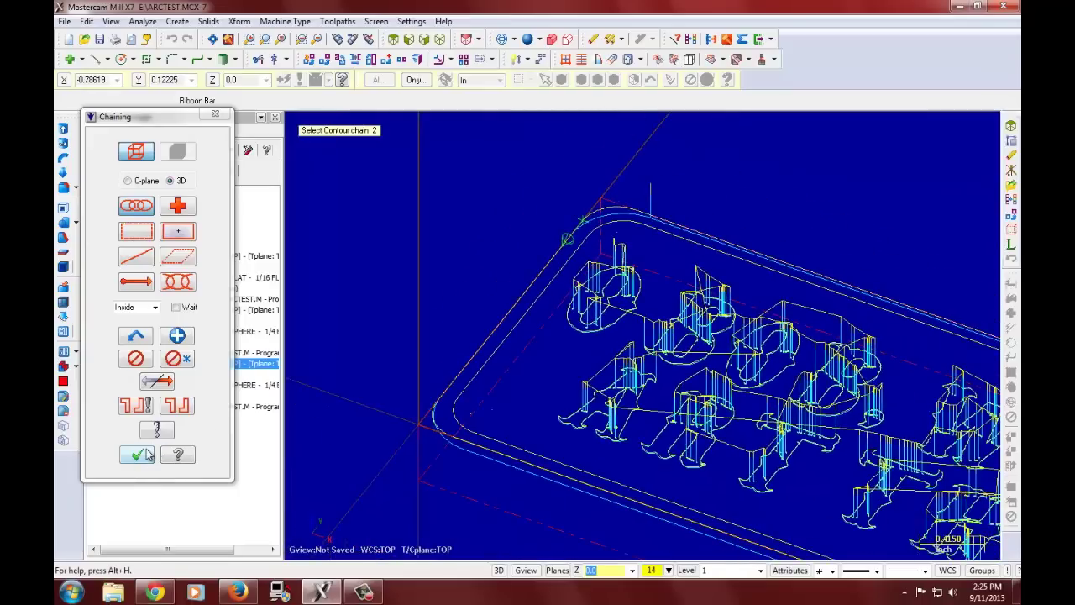
pyautogui.click(137, 455)
# Step: Assign the 3/8 FLAT ENDMILL as tool 3 with feed and retract rates of 15
pyautogui.click(130, 183)
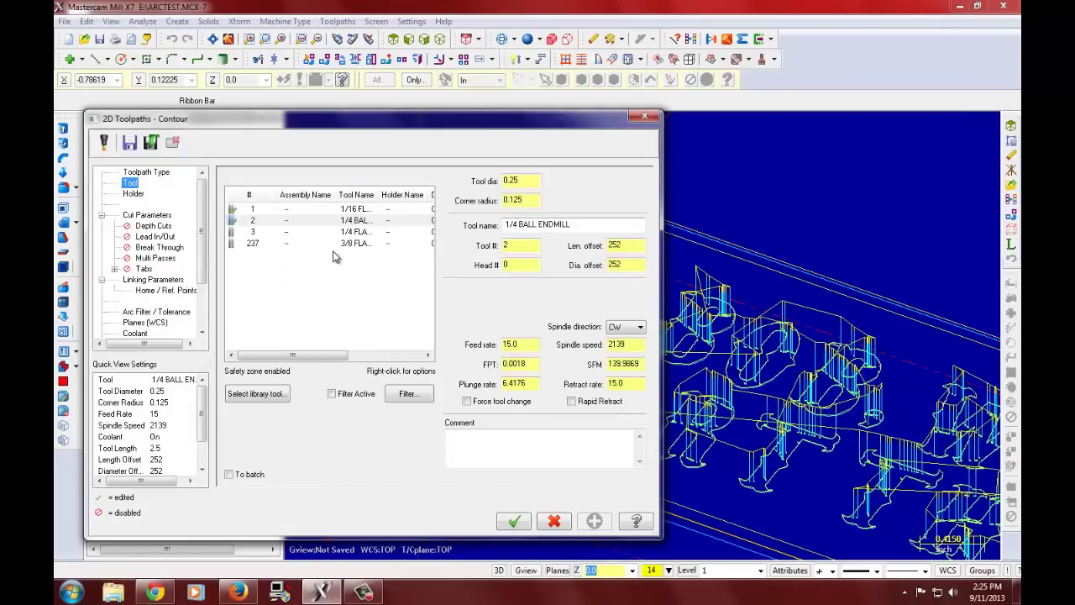
pyautogui.click(355, 242)
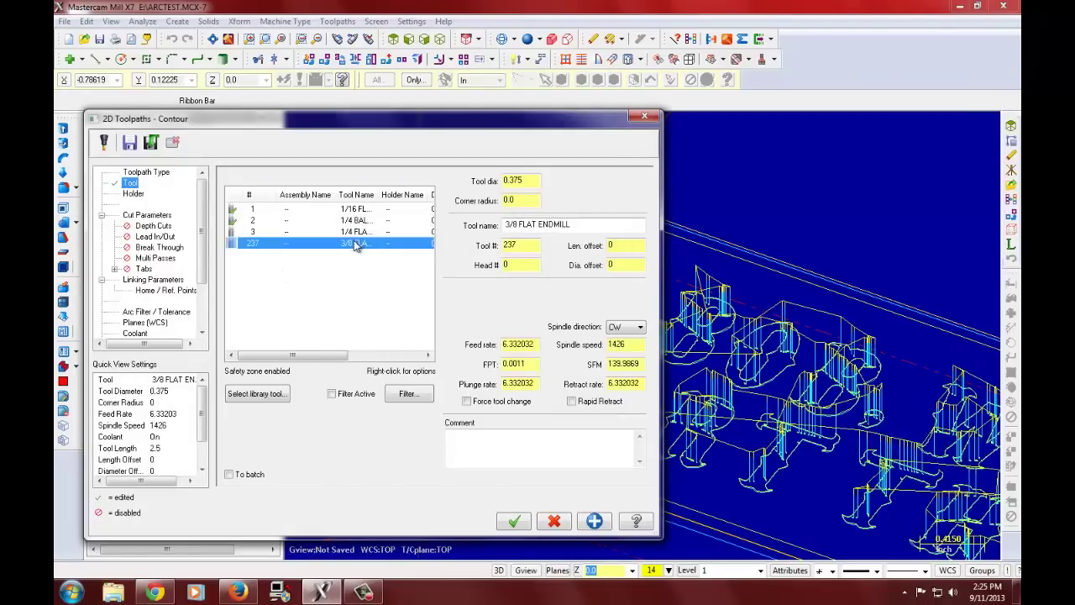
pyautogui.doubleClick(509, 244)
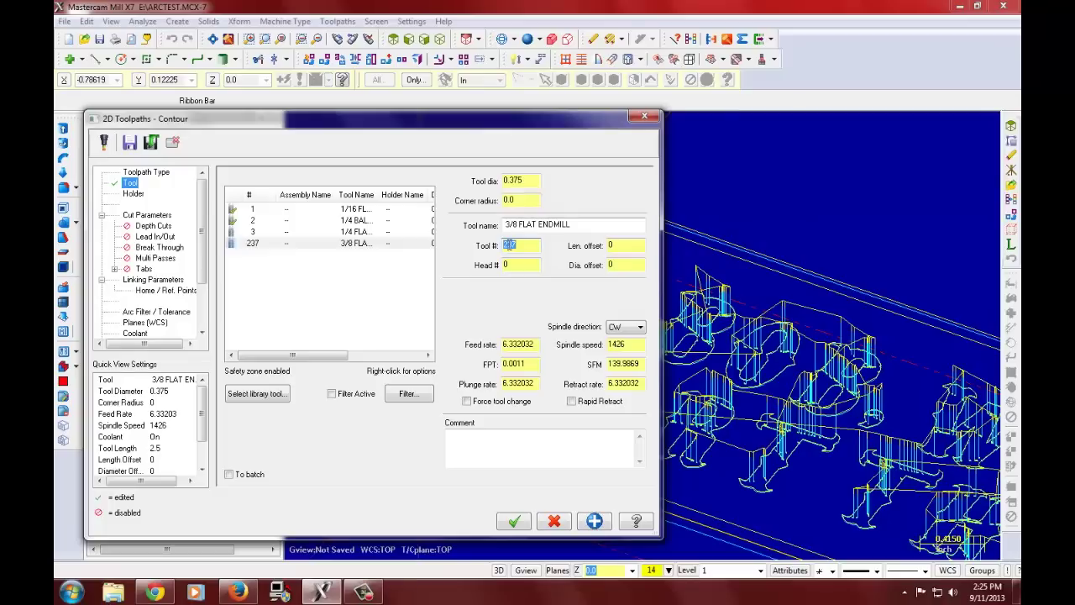
pyautogui.doubleClick(521, 346)
pyautogui.write('15')
pyautogui.doubleClick(530, 383)
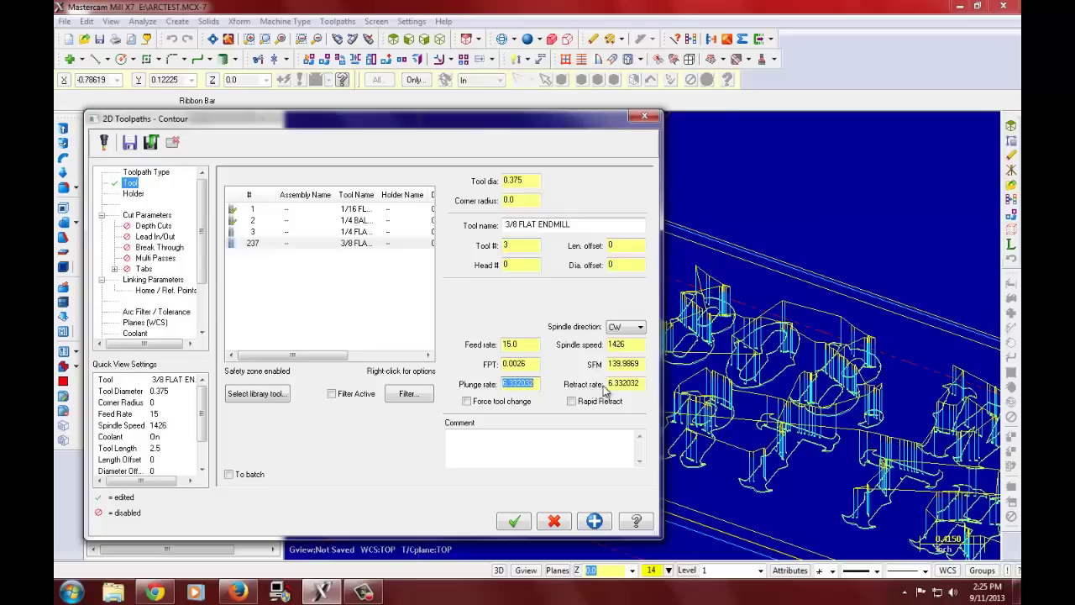
pyautogui.doubleClick(618, 383)
pyautogui.write('15')
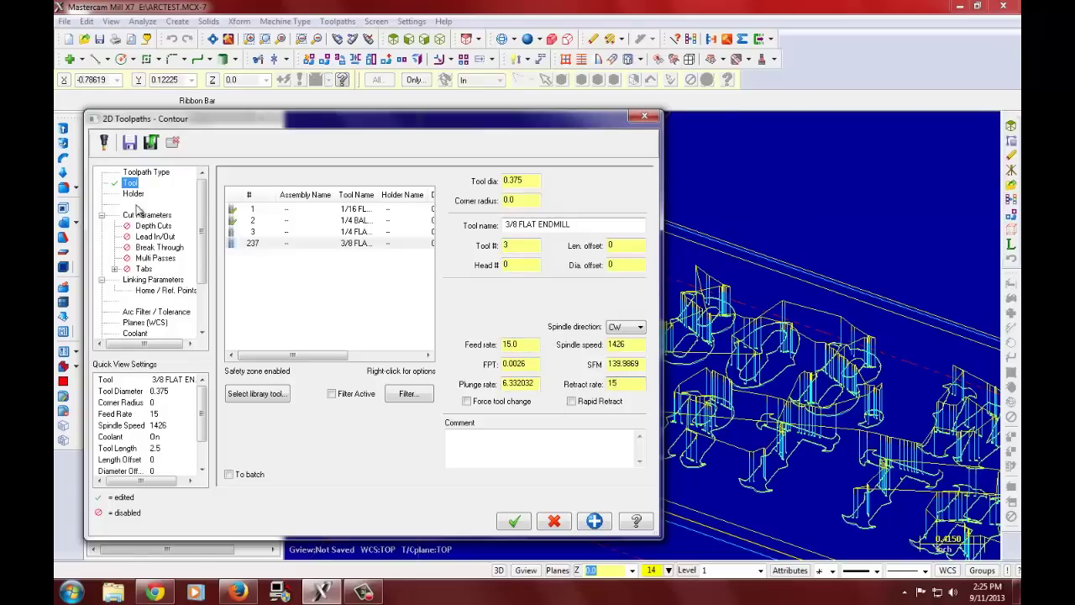
pyautogui.click(134, 194)
pyautogui.click(147, 215)
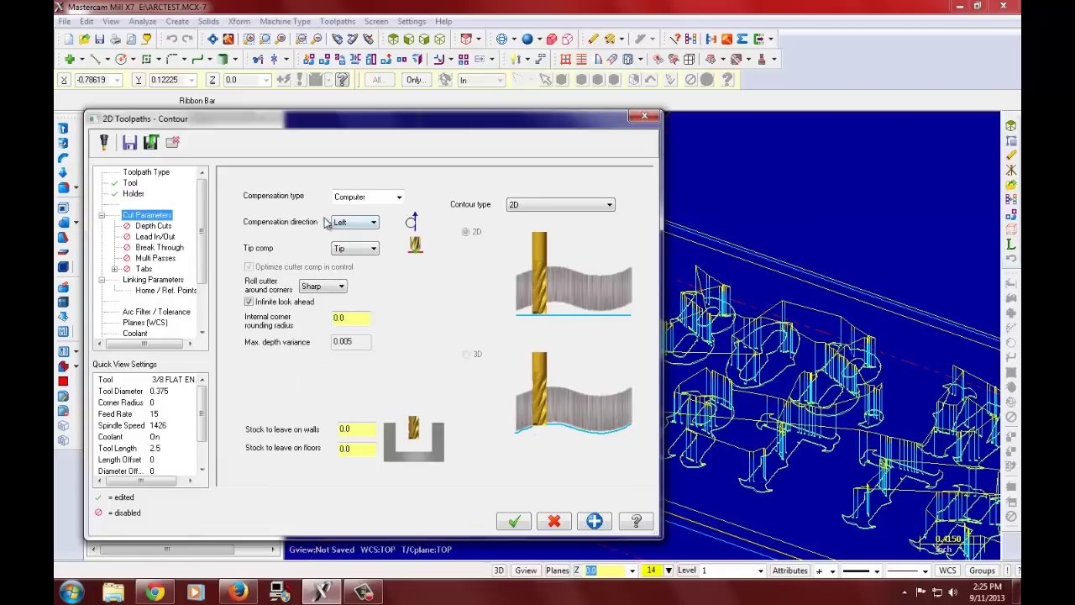
# Step: Set compensation direction to Right, turn on multiple depth cuts, and enable lead in/out entry moves
pyautogui.click(372, 221)
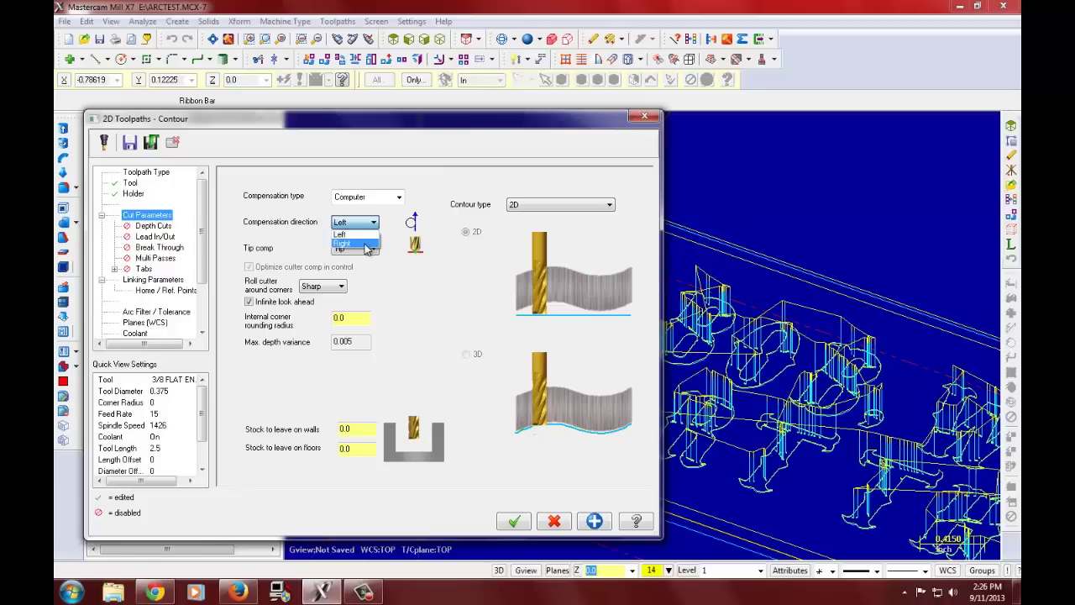
pyautogui.click(366, 244)
pyautogui.moveTo(401, 124); pyautogui.dragTo(592, 81)
pyautogui.click(345, 183)
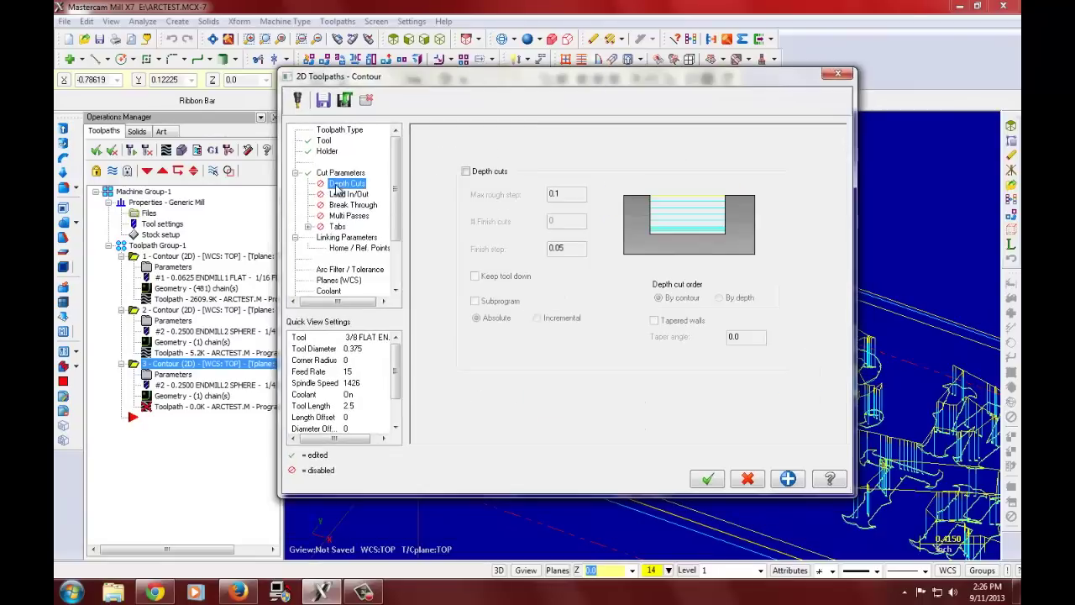
pyautogui.click(466, 171)
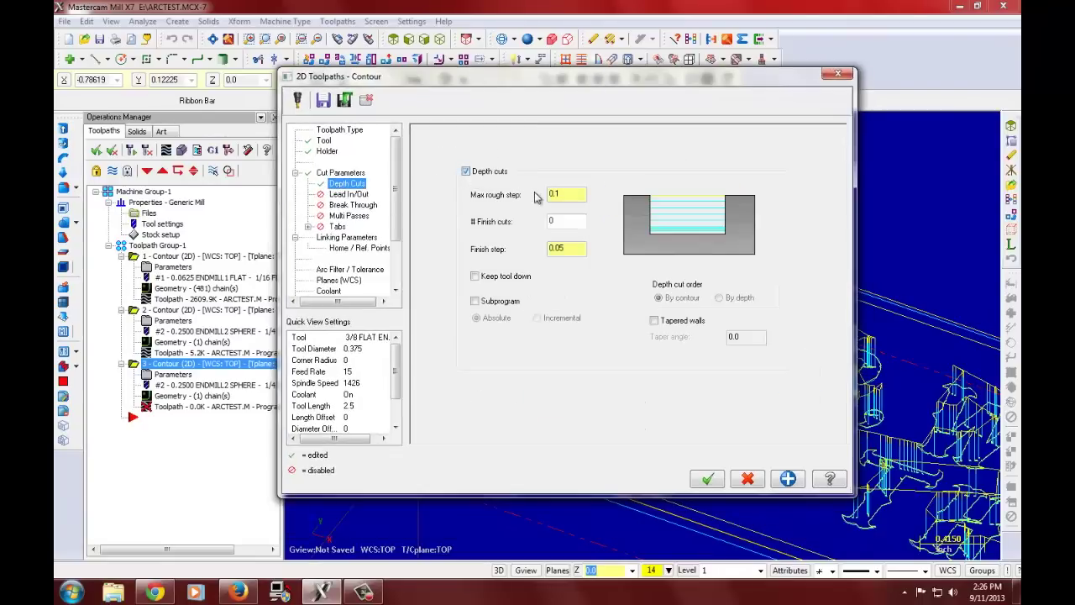
pyautogui.click(347, 194)
pyautogui.click(424, 134)
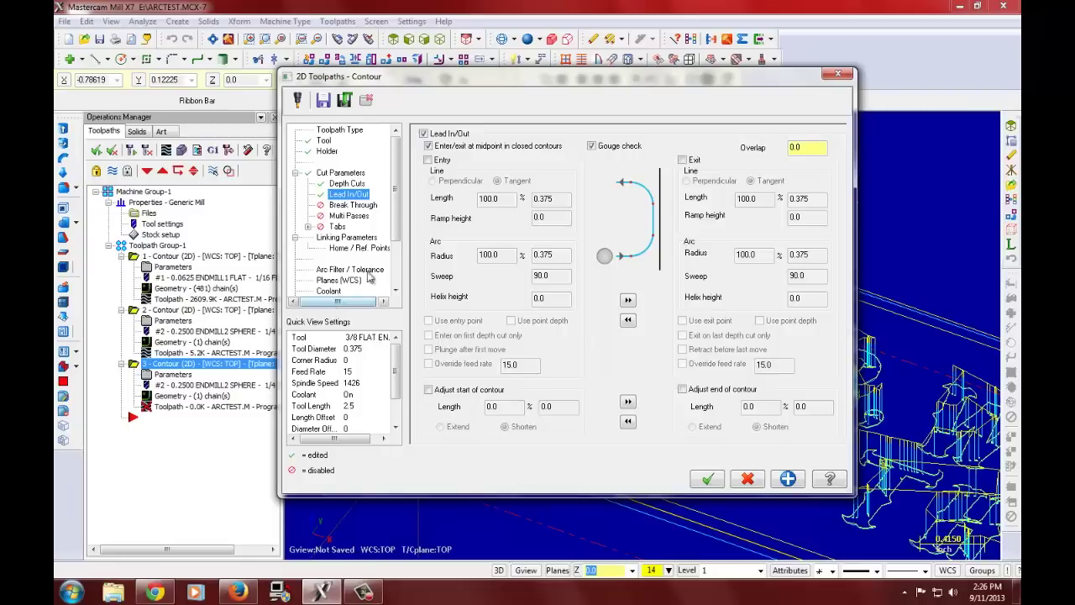
pyautogui.click(429, 160)
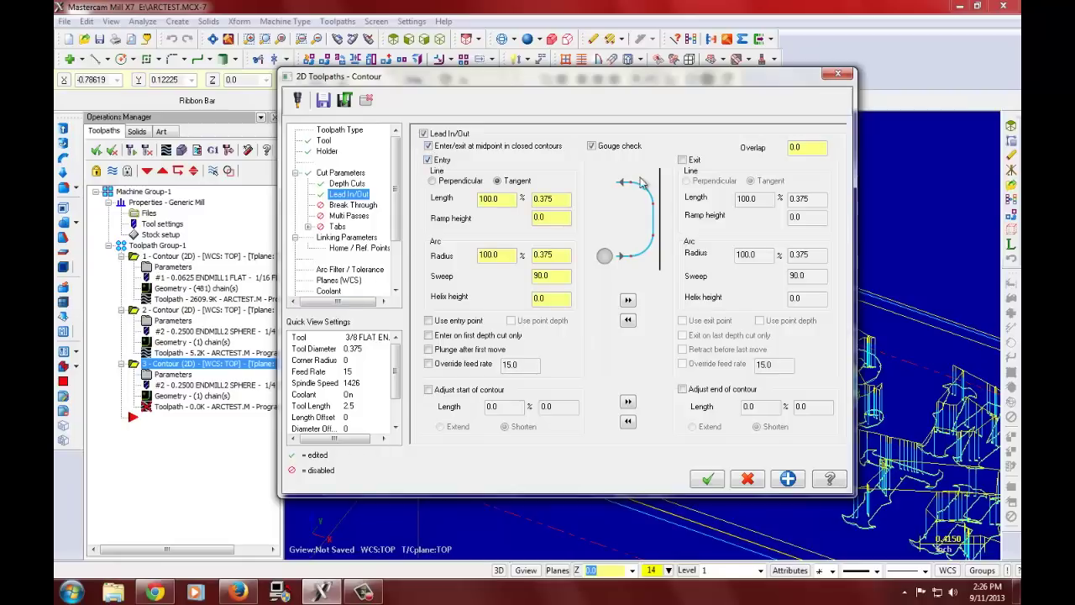
# Step: Review break-through, multi-pass and tab settings, then apply a -0.55 final linking depth
pyautogui.click(684, 160)
pyautogui.click(346, 206)
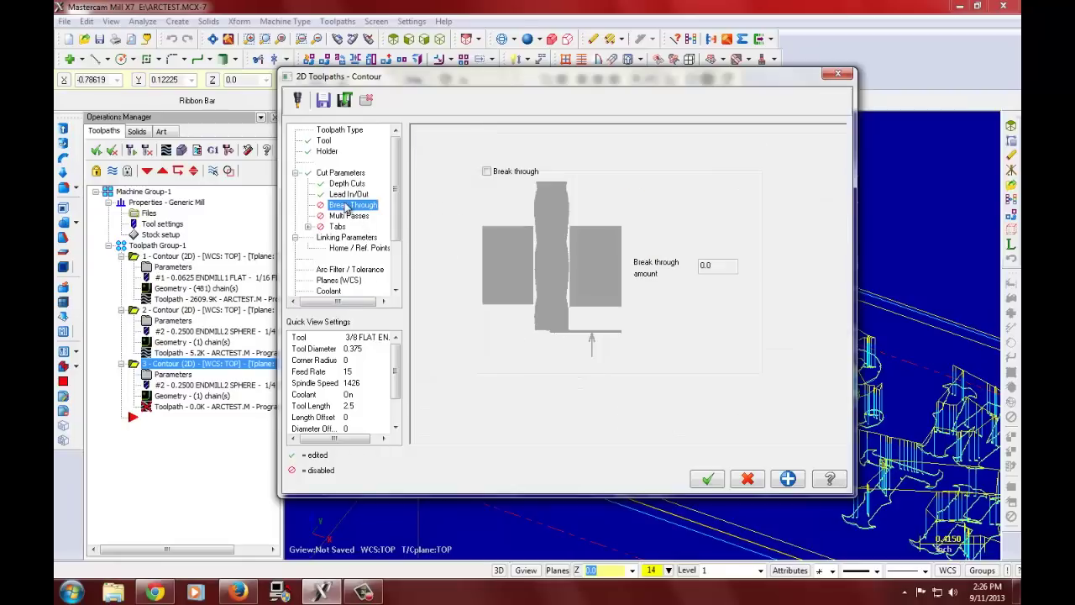
pyautogui.click(348, 216)
pyautogui.click(337, 226)
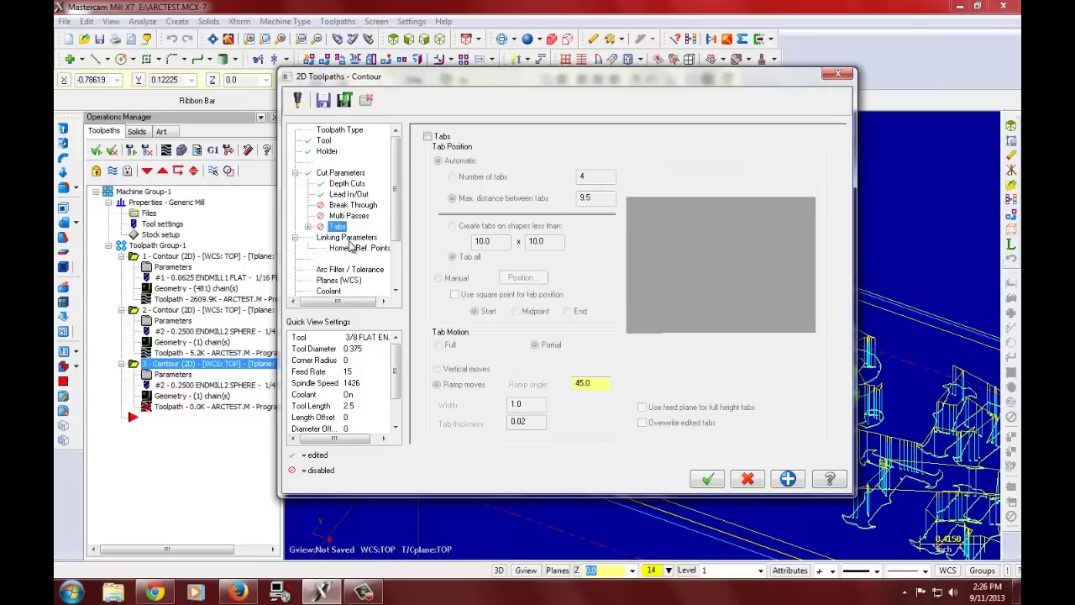
pyautogui.click(351, 240)
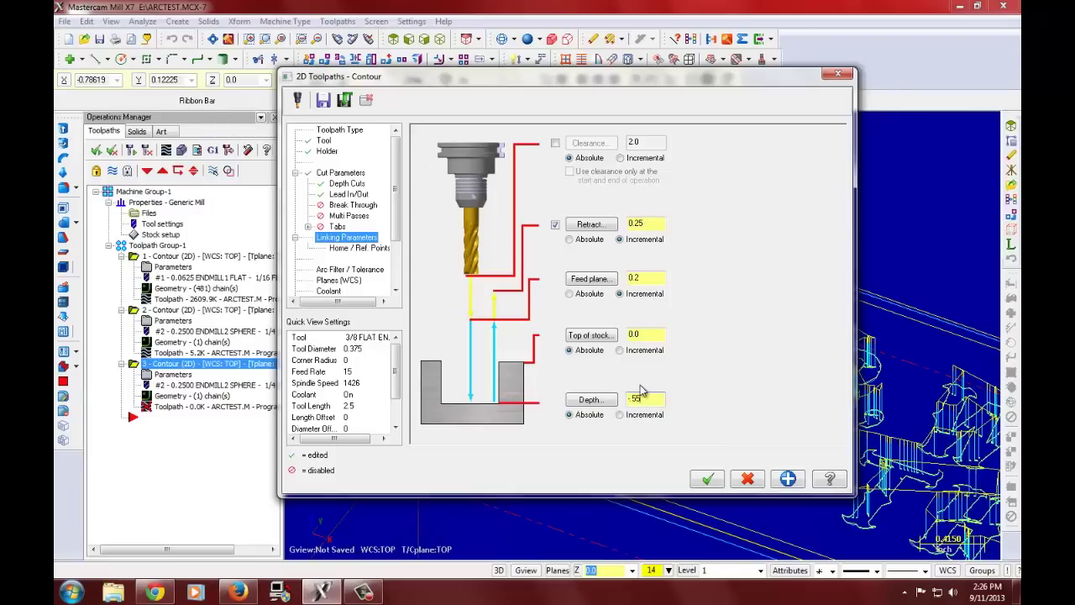
pyautogui.click(788, 479)
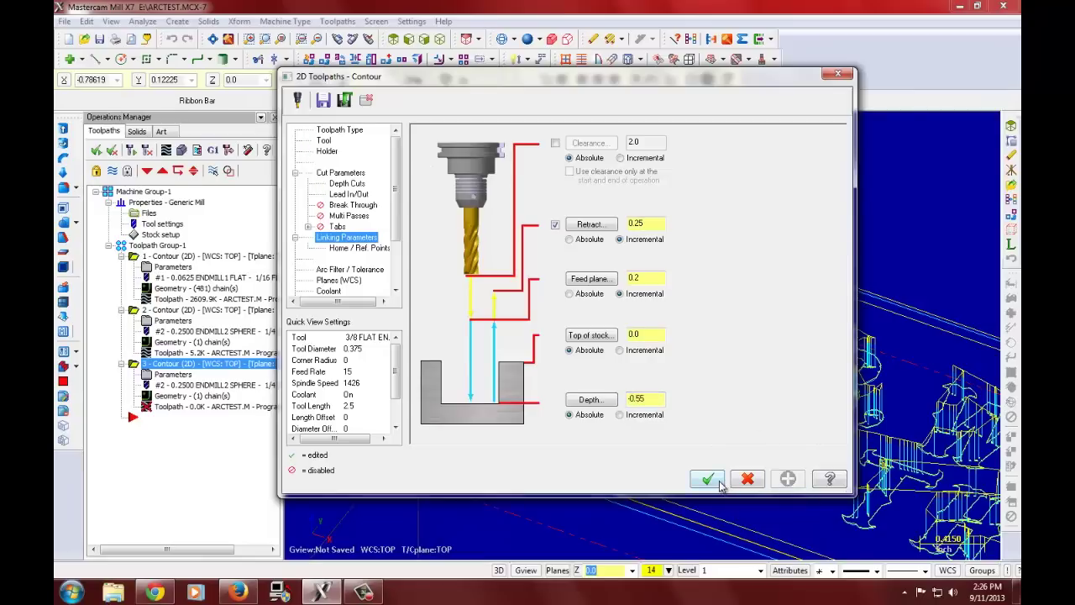
# Step: Accept the contour to regenerate the 3/8 flat endmill toolpath and inspect it from Top view
pyautogui.click(708, 479)
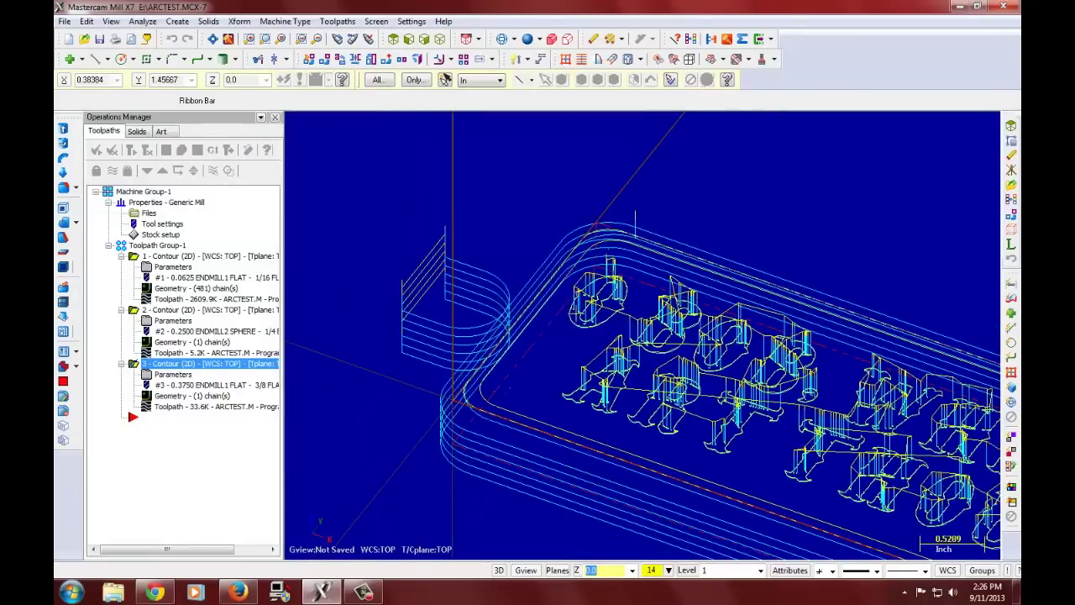
pyautogui.scroll(-5, 575, 310)
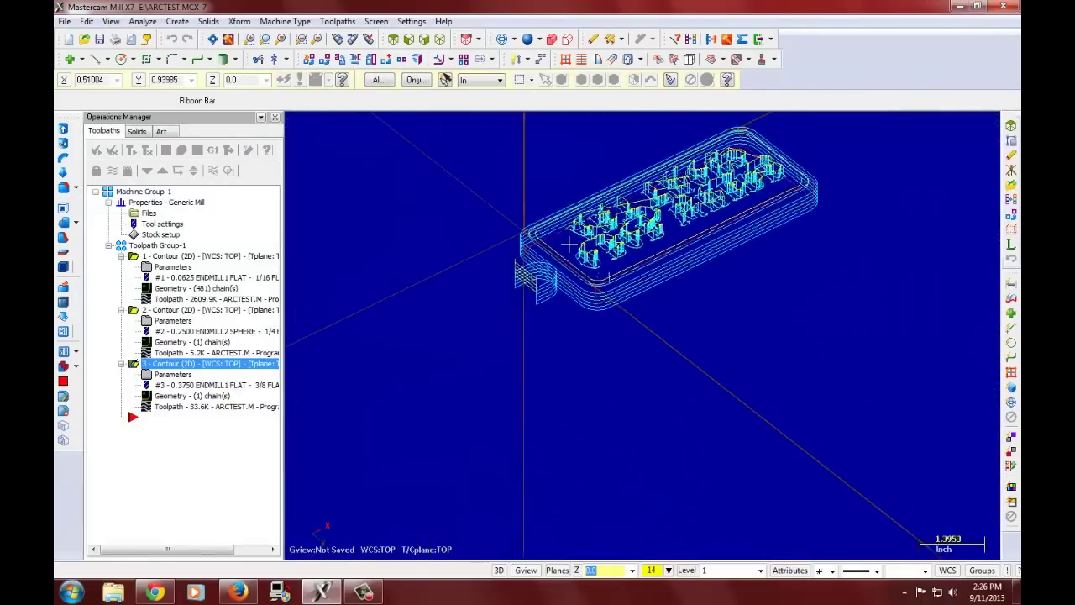
pyautogui.moveTo(575, 245); pyautogui.dragTo(835, 173, button='middle')
pyautogui.hotkey('alt', '1')
pyautogui.hotkey('alt', 'F1')
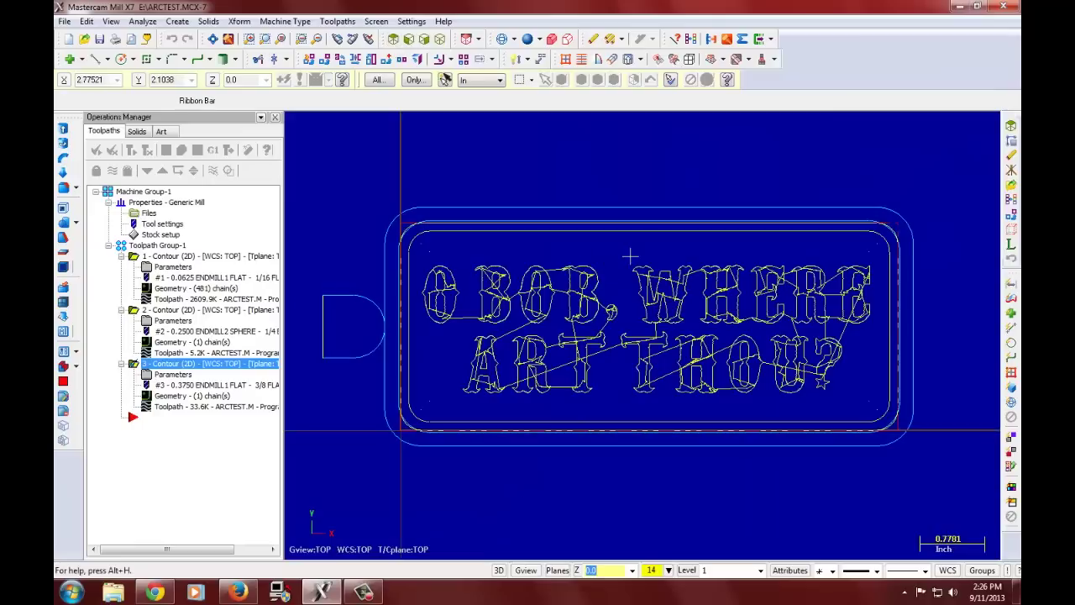
pyautogui.moveTo(630, 255); pyautogui.dragTo(643, 182, button='middle')
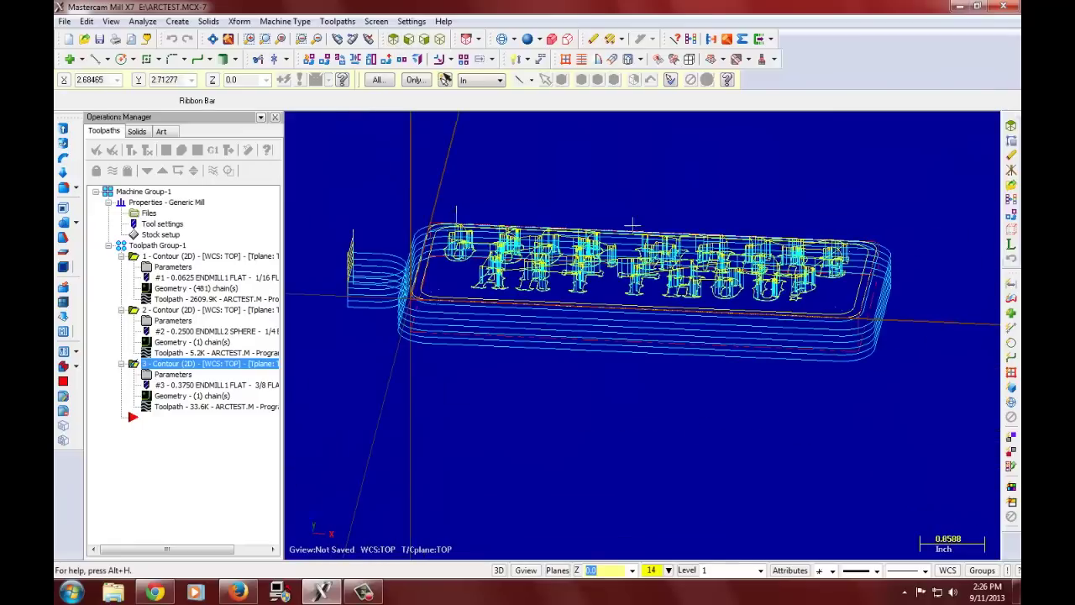
pyautogui.moveTo(634, 224); pyautogui.dragTo(638, 252, button='middle')
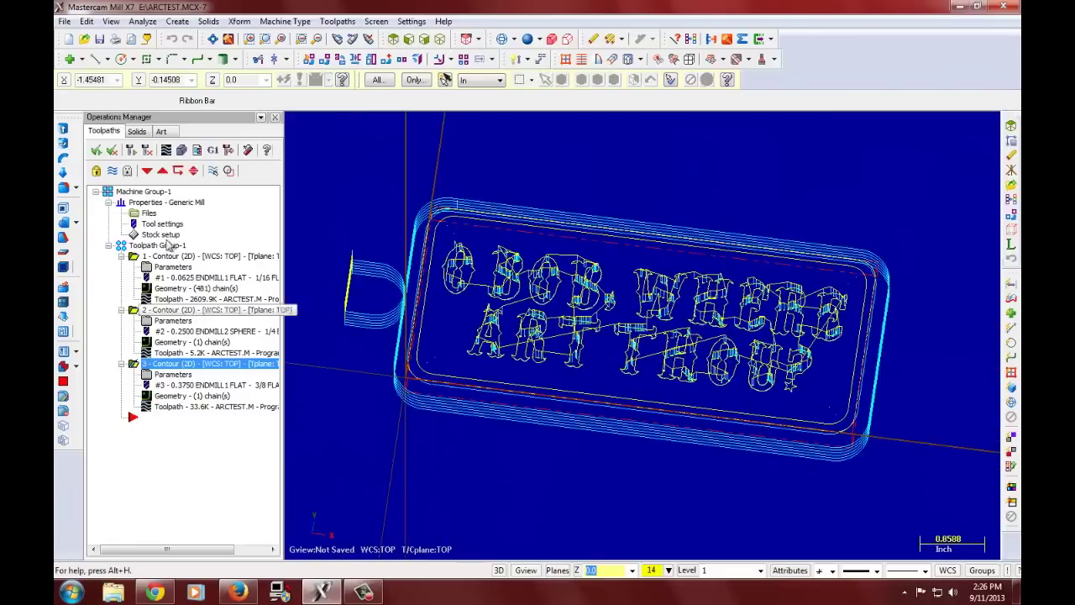
# Step: Launch Mastercam Simulator to verify the outer profile operation
pyautogui.click(182, 149)
pyautogui.scroll(-3, 538, 246)
pyautogui.moveTo(524, 412)
pyautogui.mouseDown(button='middle')
pyautogui.moveTo(531, 384)
pyautogui.moveTo(530, 402)
pyautogui.mouseUp(button='middle')
# Step: Play the profile cutting simulation, then close the simulator
pyautogui.click(504, 536)
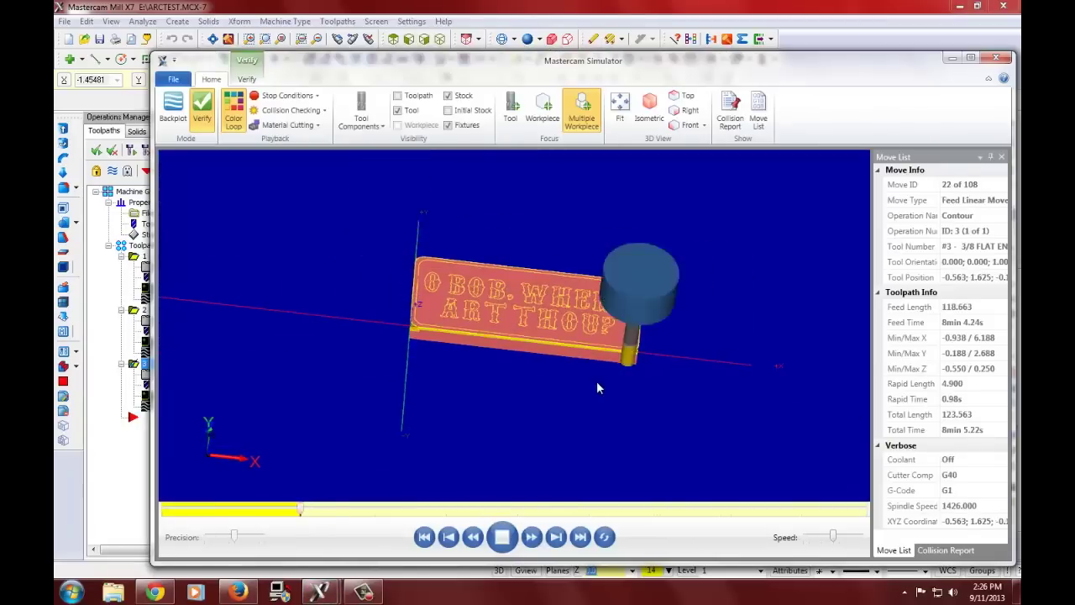
pyautogui.moveTo(600, 377); pyautogui.dragTo(633, 370, button='middle')
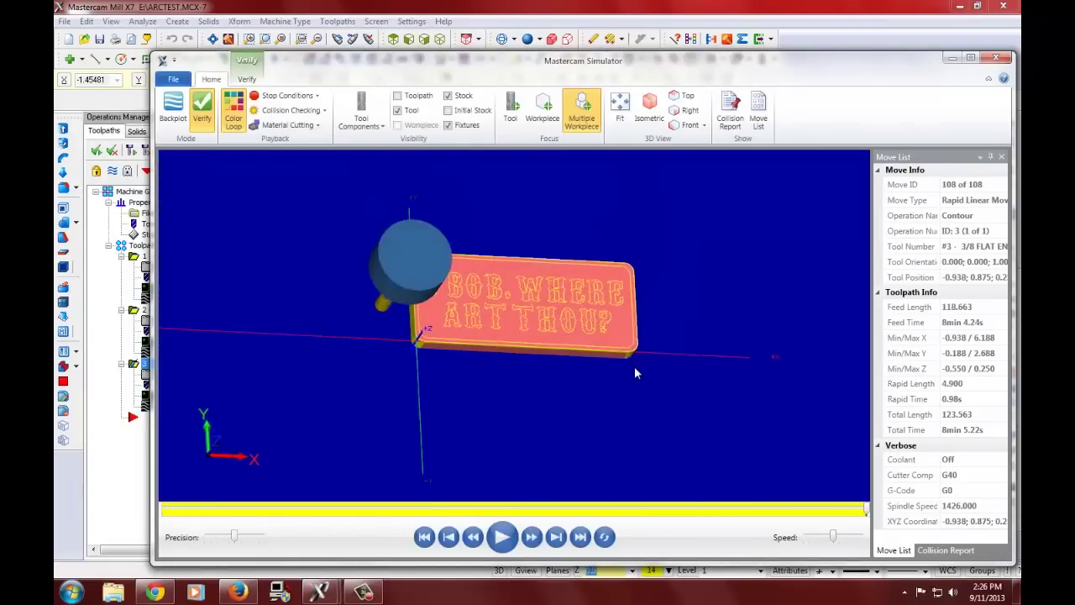
pyautogui.scroll(5, 556, 311)
pyautogui.scroll(-3, 558, 315)
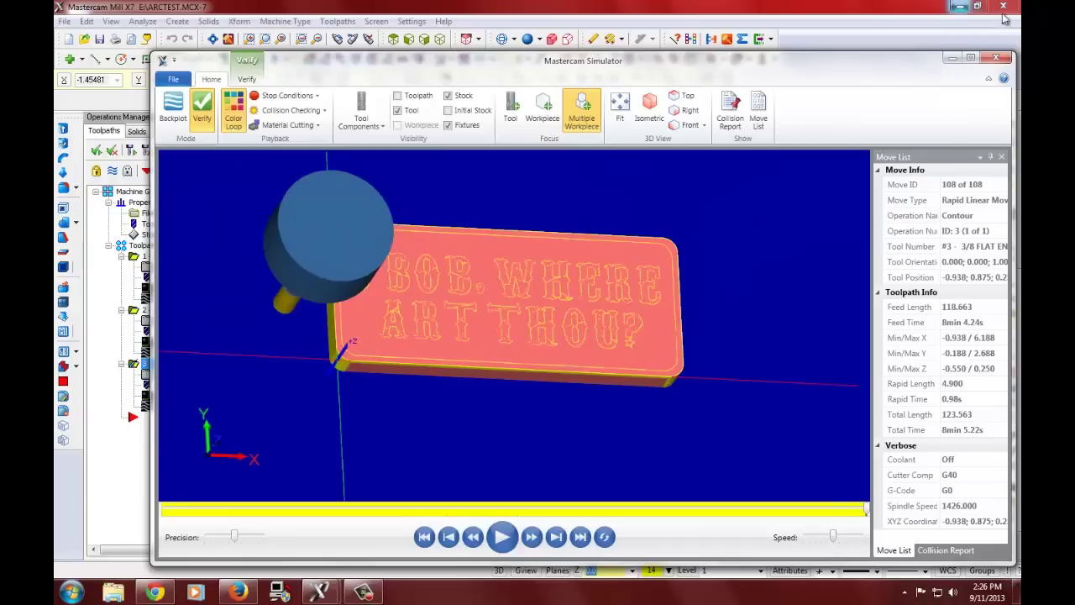
pyautogui.click(995, 59)
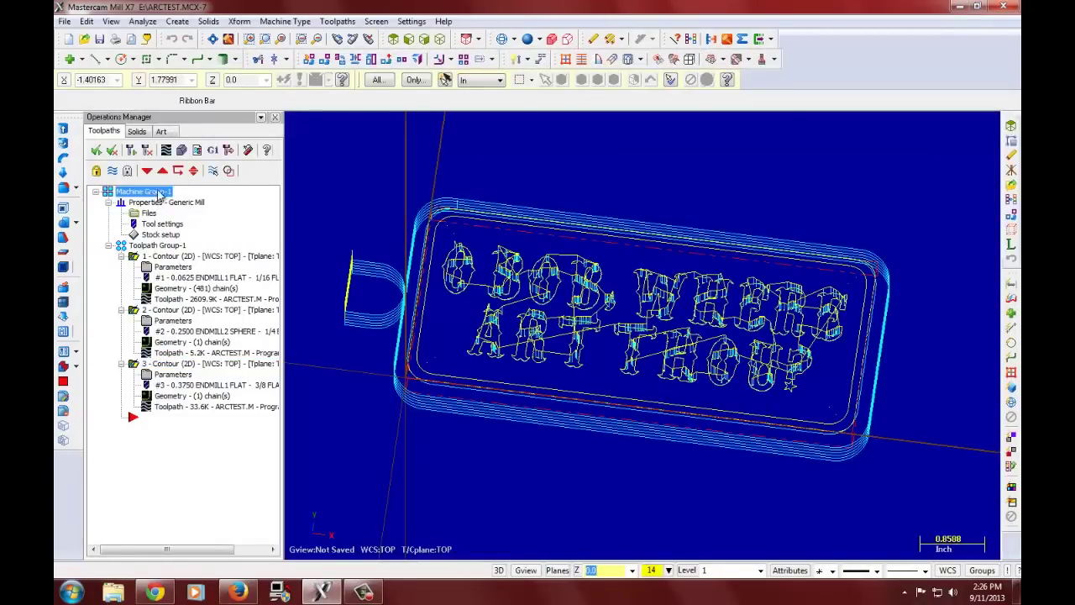
# Step: Simulate all three operations together and orbit around the finished engraved nameplate
pyautogui.click(185, 149)
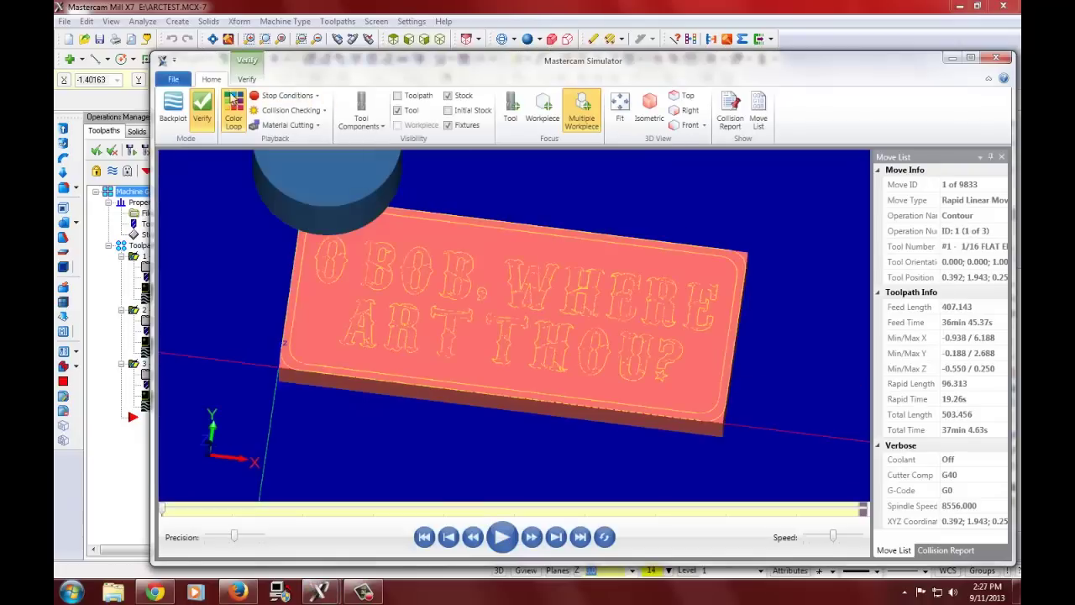
pyautogui.click(502, 536)
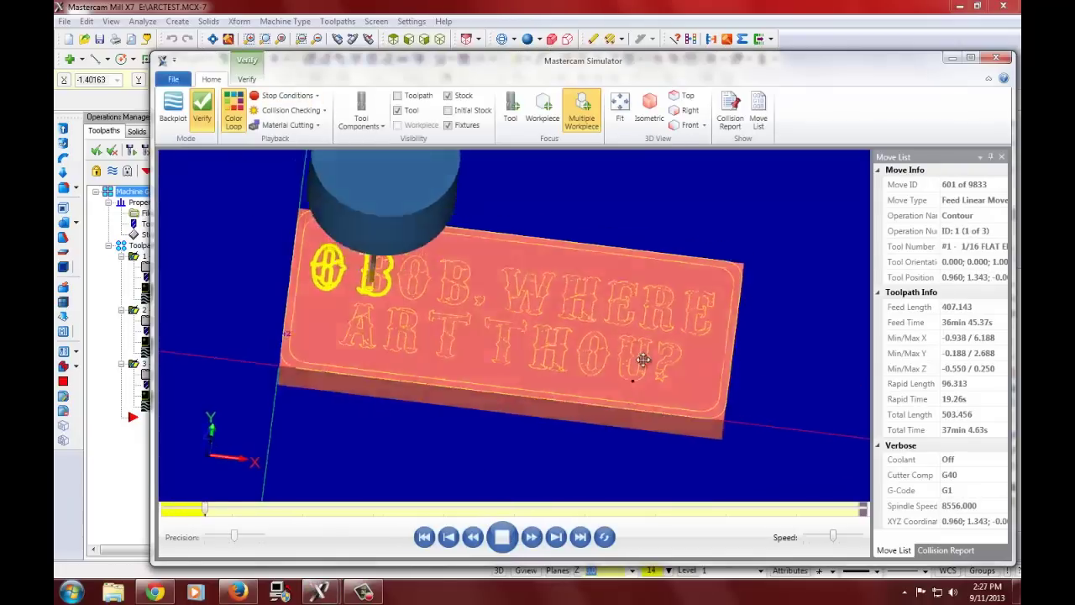
pyautogui.scroll(-3, 644, 359)
pyautogui.moveTo(619, 434); pyautogui.dragTo(586, 409, button='middle')
pyautogui.scroll(3, 655, 325)
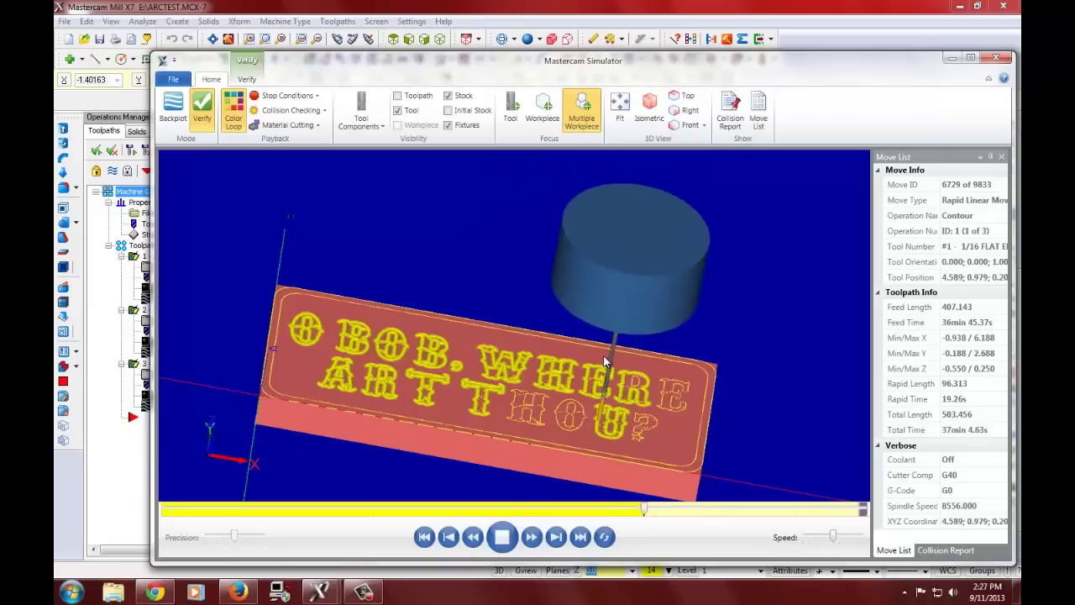
pyautogui.moveTo(610, 355); pyautogui.dragTo(403, 393, button='middle')
pyautogui.scroll(3, 554, 407)
pyautogui.scroll(-3, 568, 438)
pyautogui.scroll(6, 394, 389)
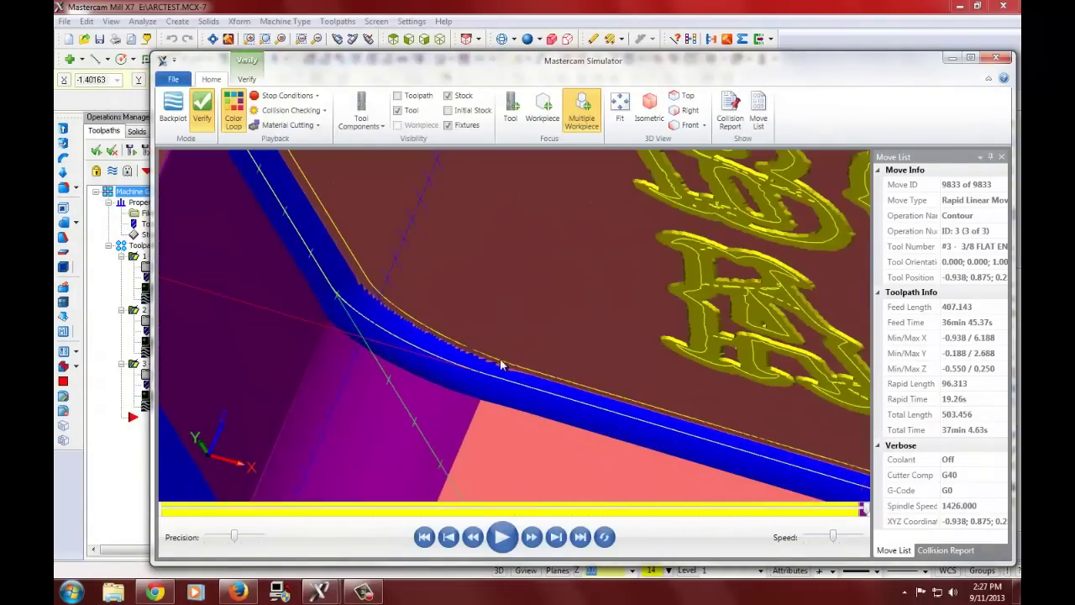
pyautogui.moveTo(507, 389); pyautogui.dragTo(513, 417, button='middle')
pyautogui.scroll(3, 504, 379)
pyautogui.scroll(-5, 509, 377)
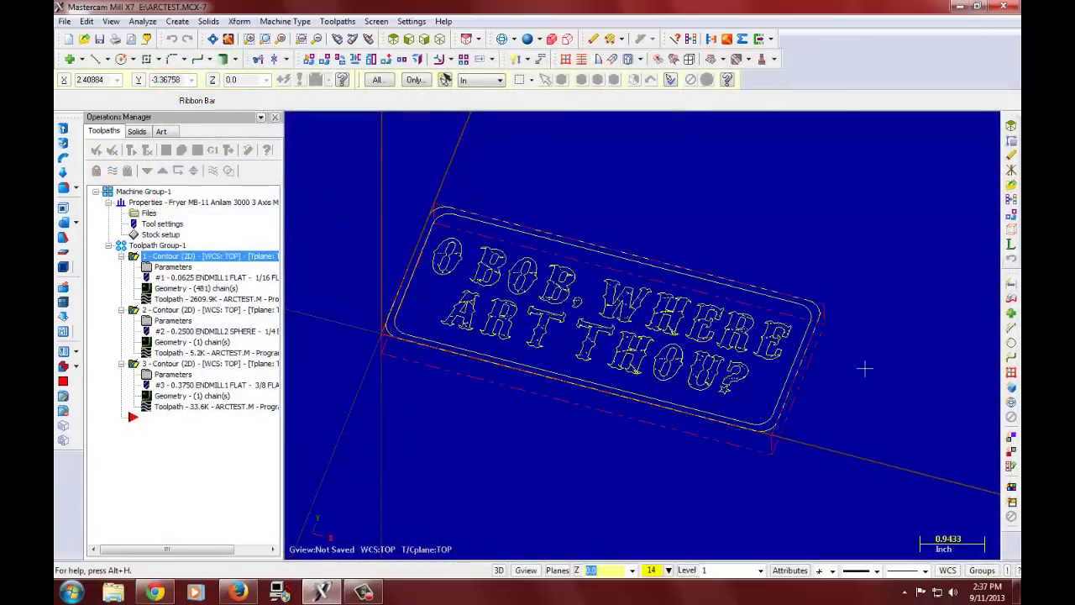
pyautogui.moveTo(865, 364); pyautogui.dragTo(503, 352, button='middle')
pyautogui.scroll(2, 437, 302)
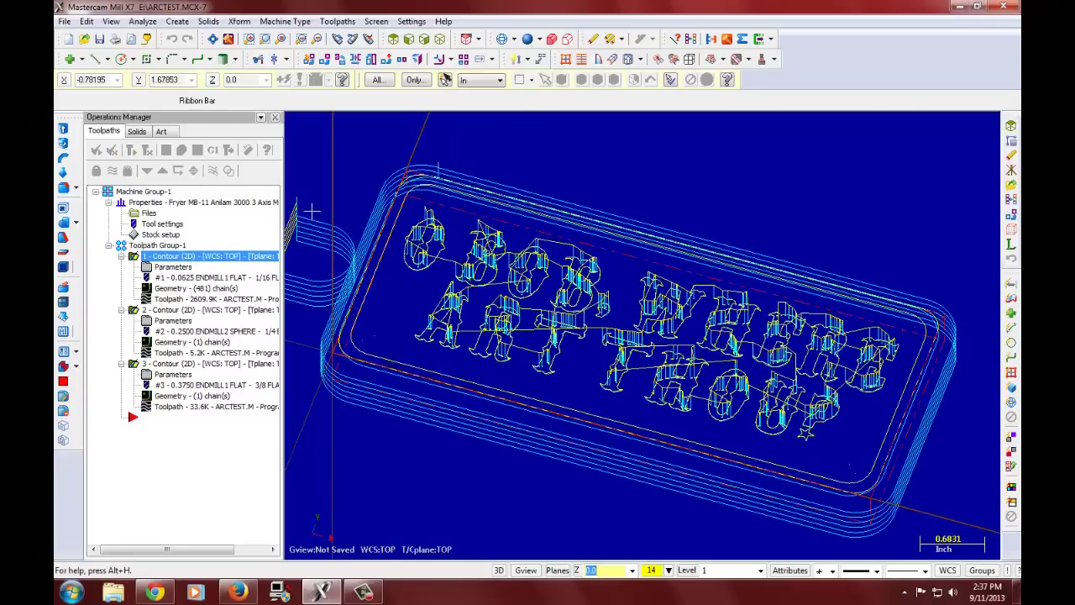
# Step: Replace the machine definition with the FRYER MB-11 ANILAM 3000 3 AXIS MILL file
pyautogui.click(108, 202)
pyautogui.click(150, 214)
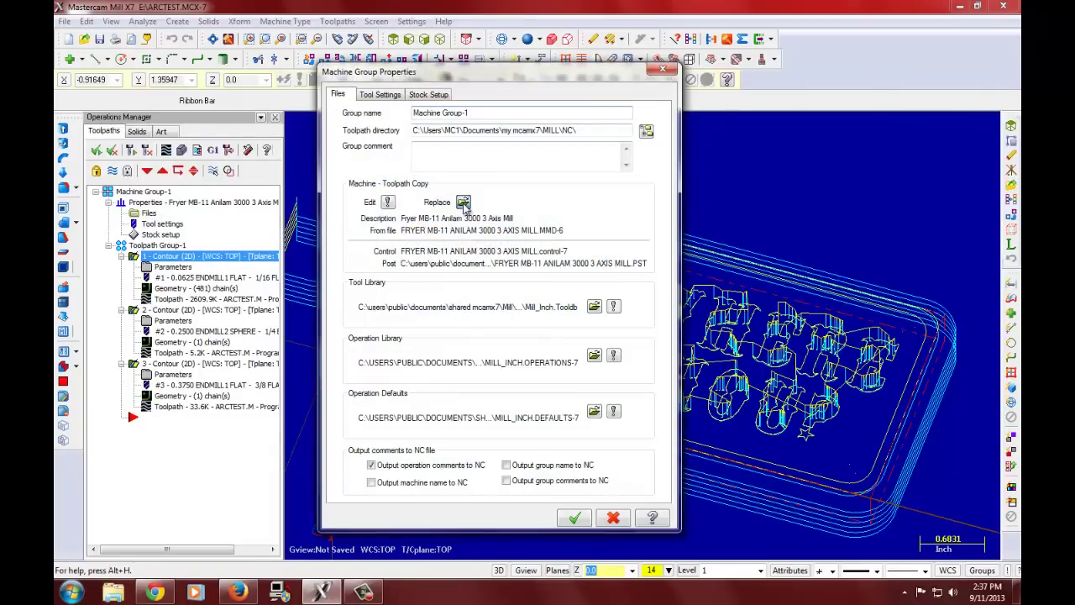
pyautogui.click(463, 203)
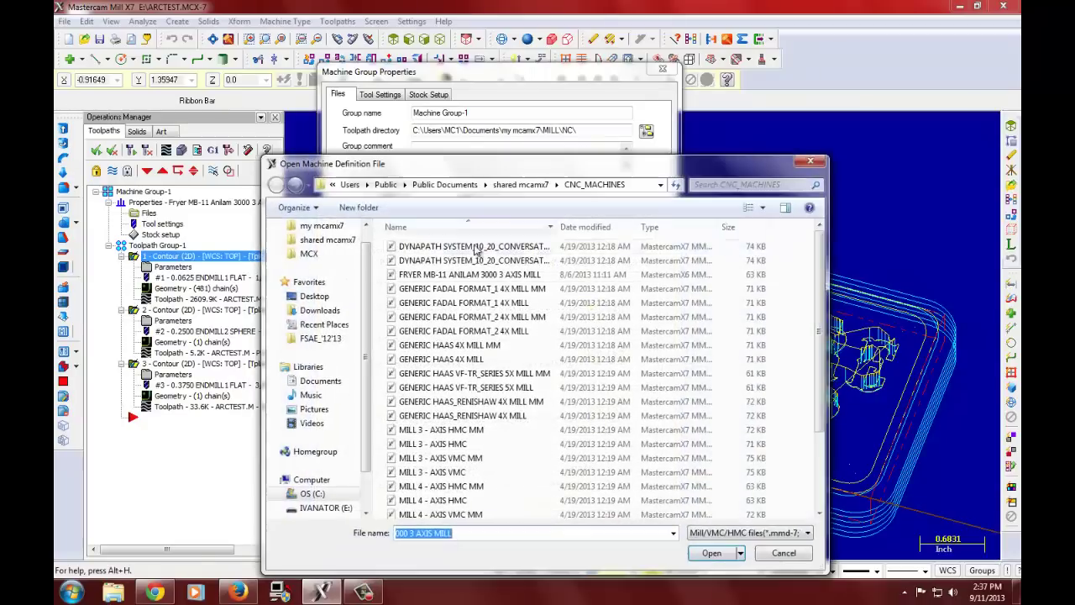
pyautogui.click(711, 553)
pyautogui.click(613, 518)
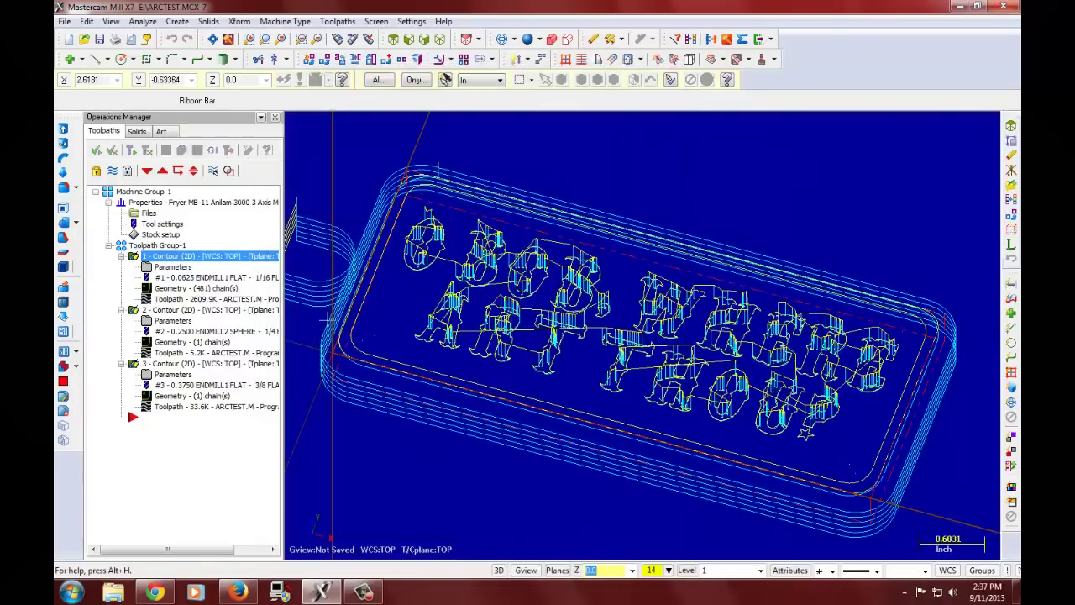
# Step: Post the operations to an NC file with MCX file descriptor output turned off
pyautogui.click(212, 150)
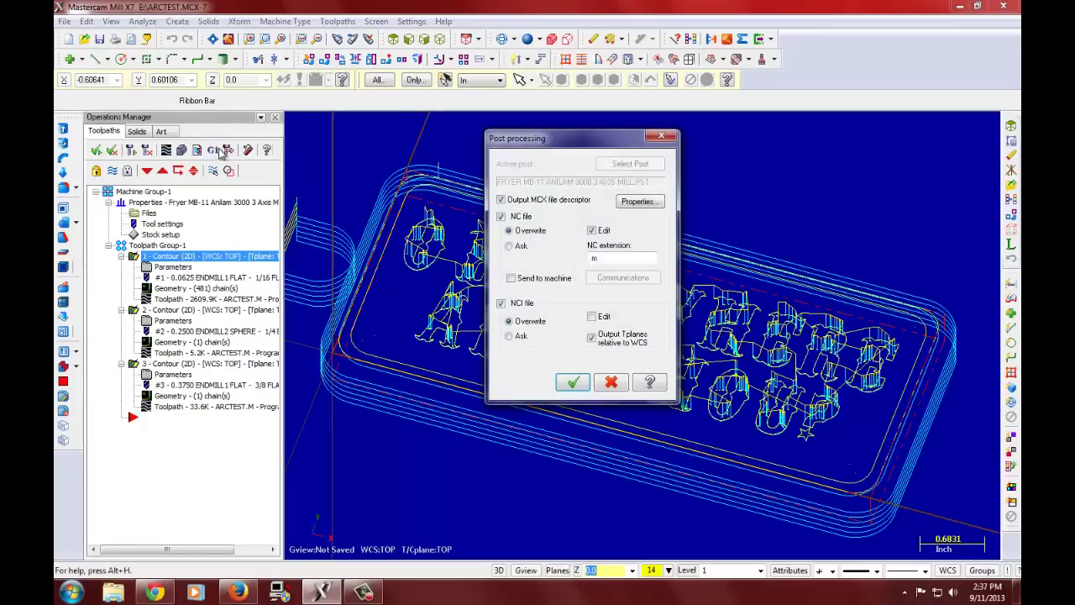
pyautogui.click(502, 200)
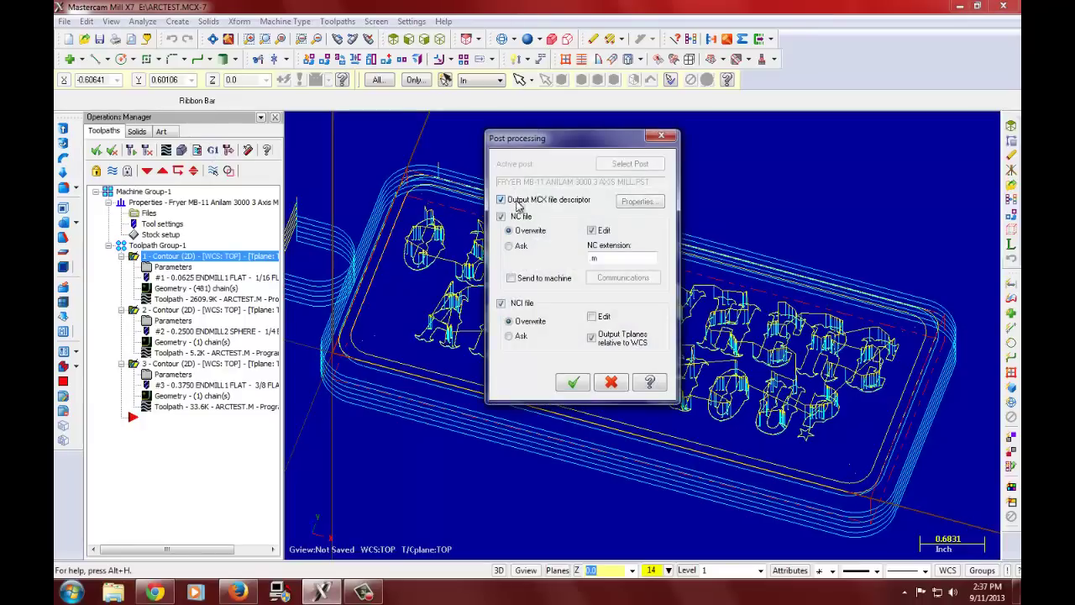
pyautogui.click(572, 383)
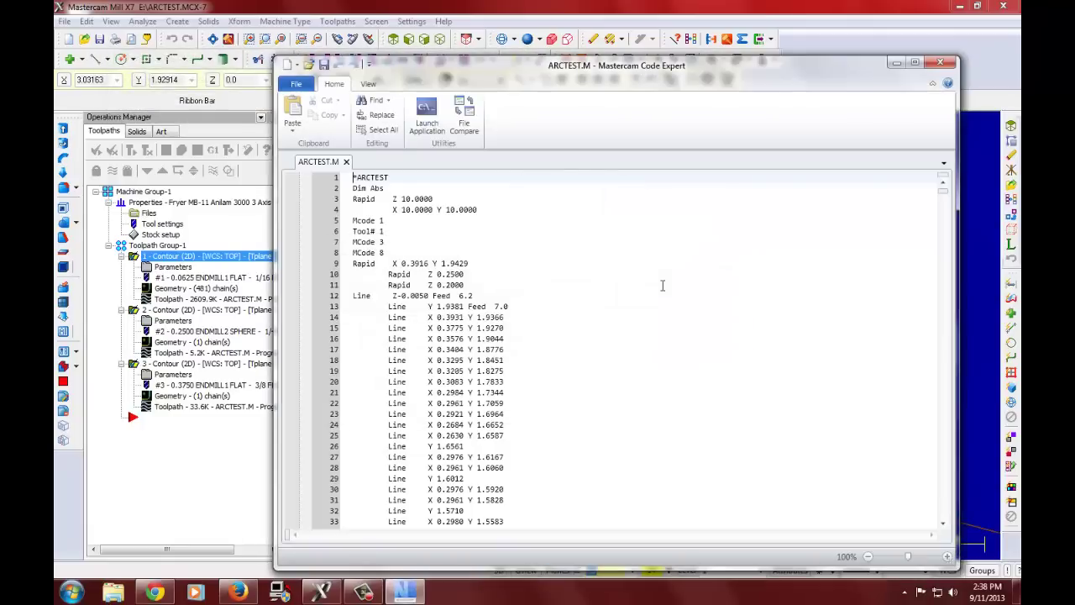
# Step: Scroll through ARCTEST.M, reviewing its rapids to Z 10.0 and Feed 7.0 line moves
pyautogui.scroll(-10, 662, 286)
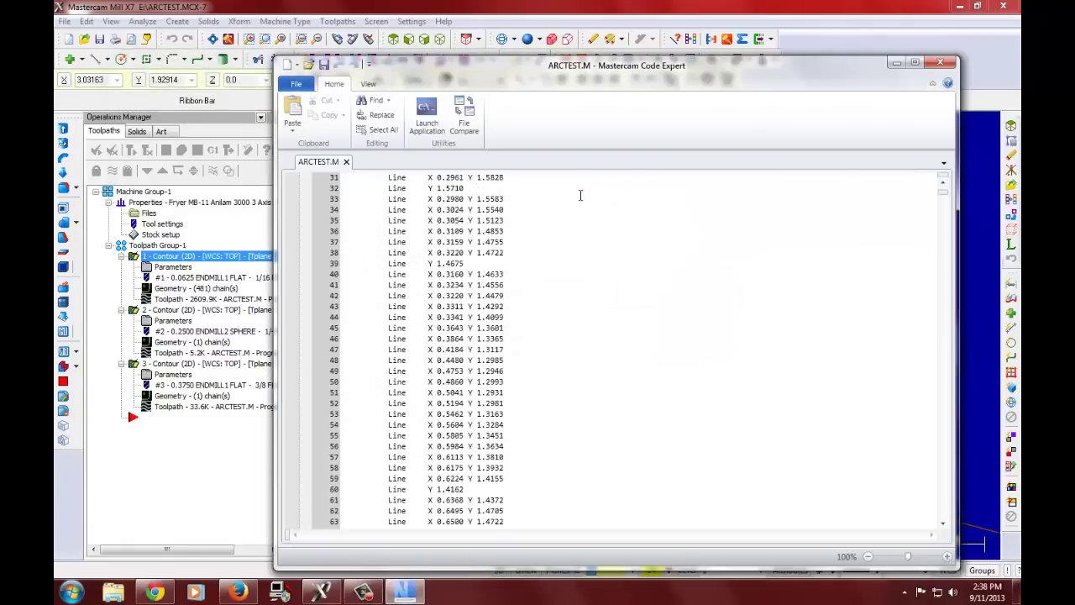
pyautogui.scroll(8, 580, 194)
pyautogui.scroll(3, 579, 194)
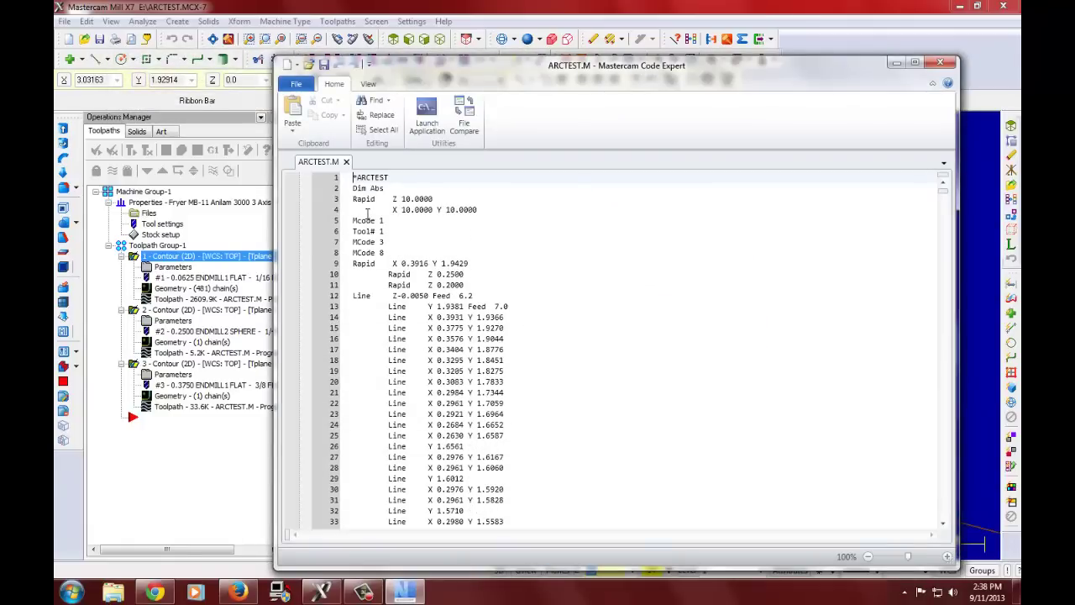
pyautogui.scroll(-20, 370, 210)
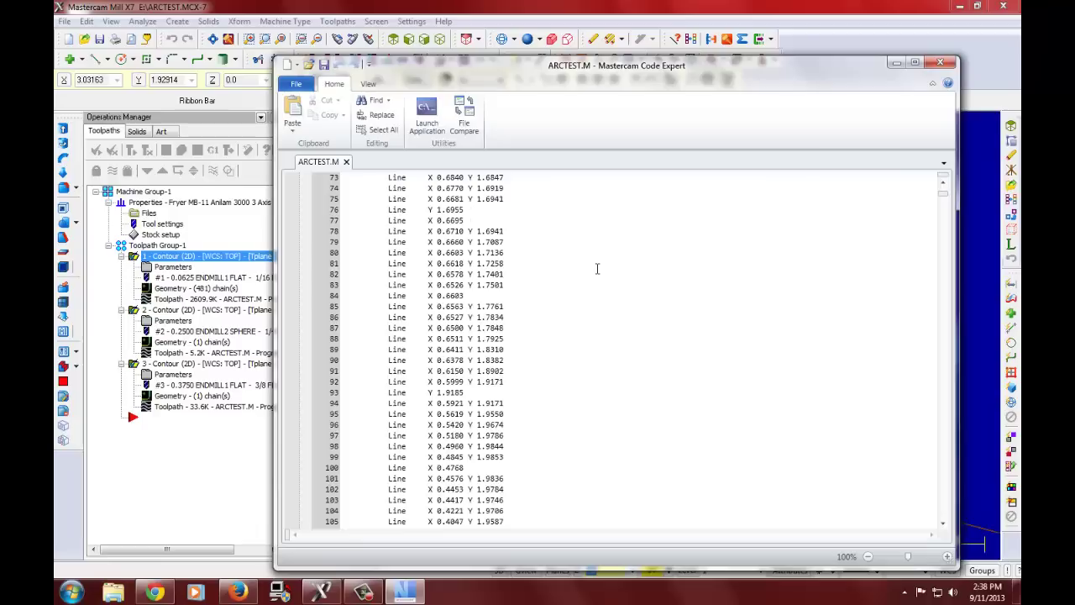
pyautogui.scroll(-10, 597, 268)
pyautogui.scroll(20, 602, 268)
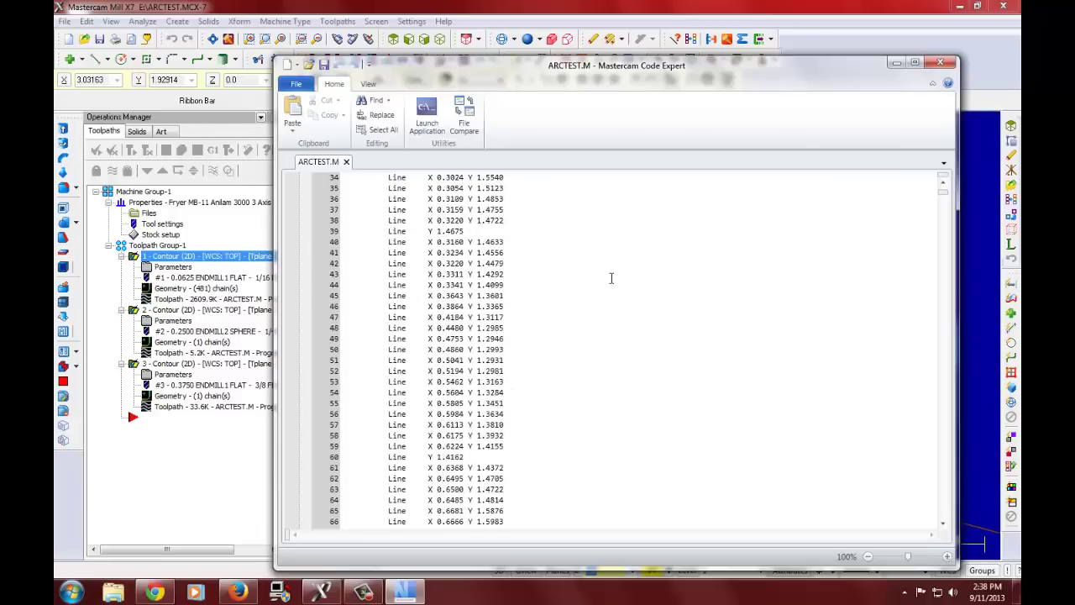
pyautogui.scroll(11, 612, 278)
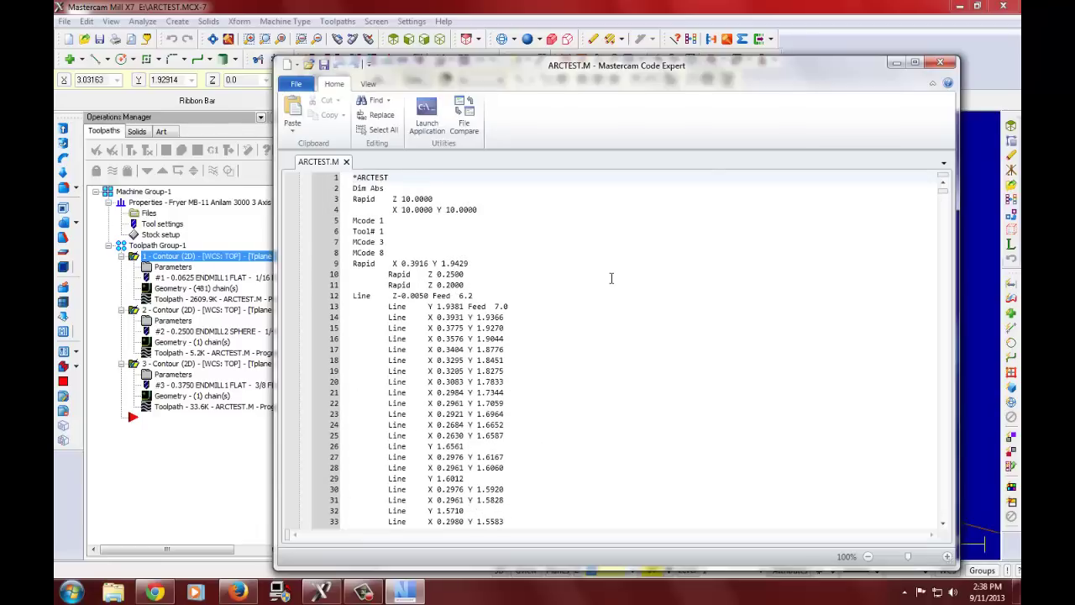